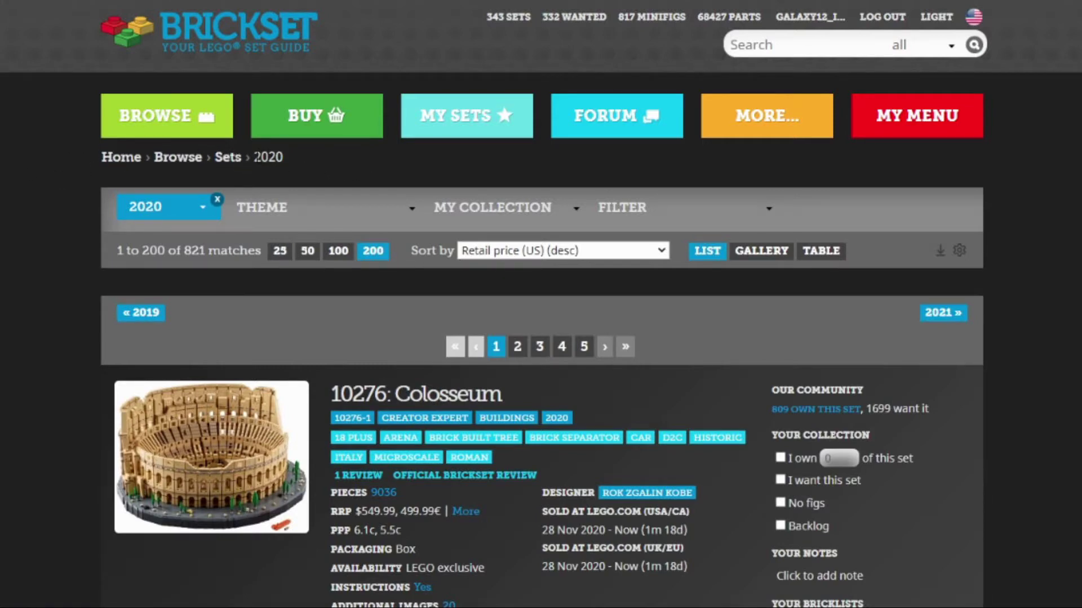
# - Review the Brickset 2020 sets listing, noting its 821 matching sets
pyautogui.moveTo(253, 157); pyautogui.dragTo(283, 160)
pyautogui.moveTo(184, 251); pyautogui.dragTo(207, 252)
pyautogui.click(35, 257)
pyautogui.scroll(-4, 1, 252)
pyautogui.scroll(-11, 1, 256)
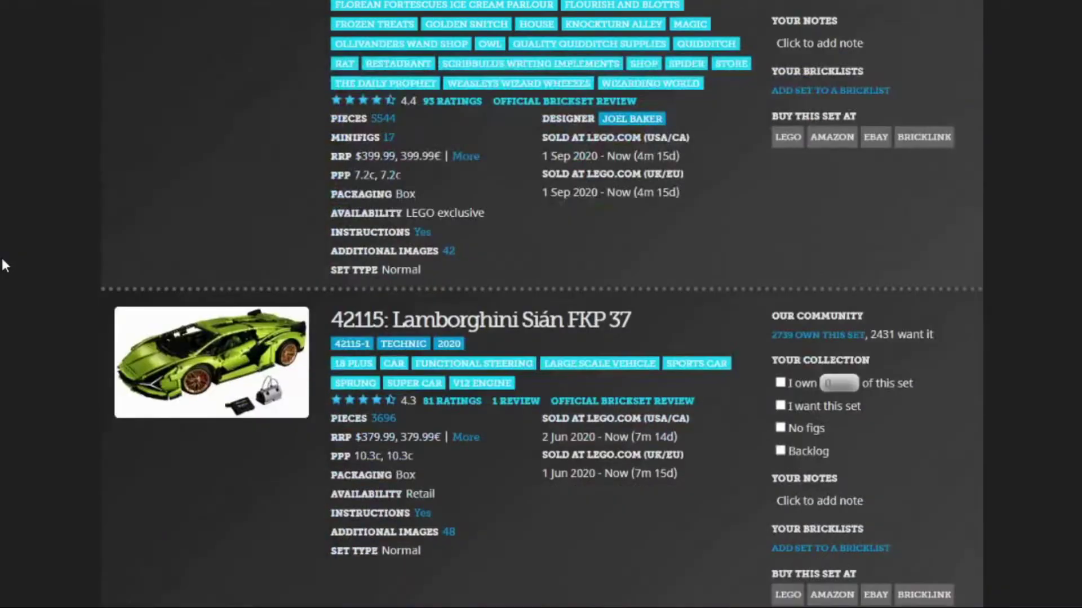
pyautogui.scroll(15, 1, 255)
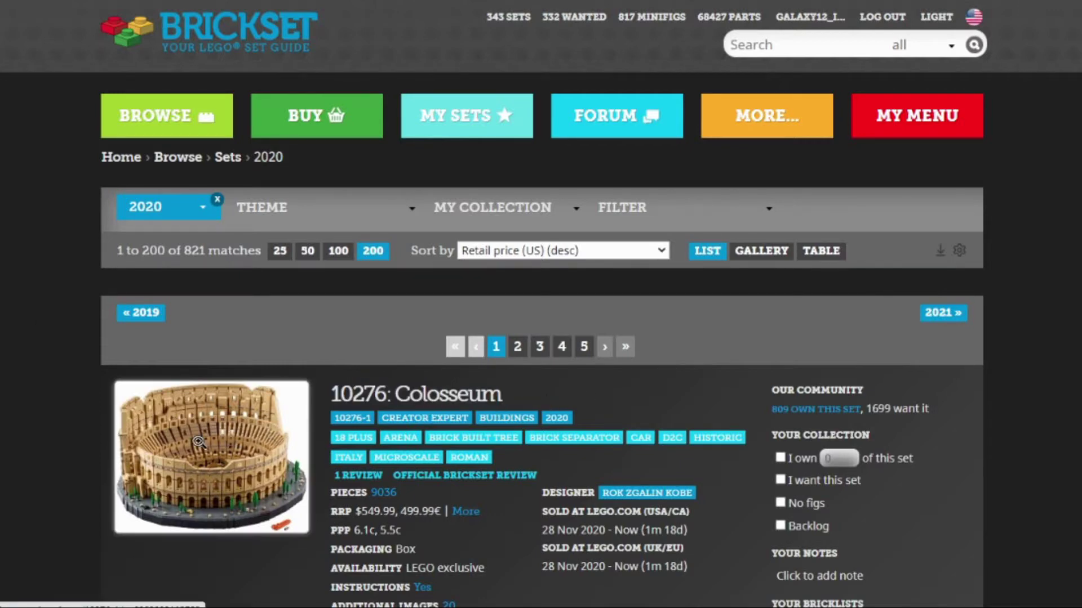
pyautogui.scroll(-2, 199, 441)
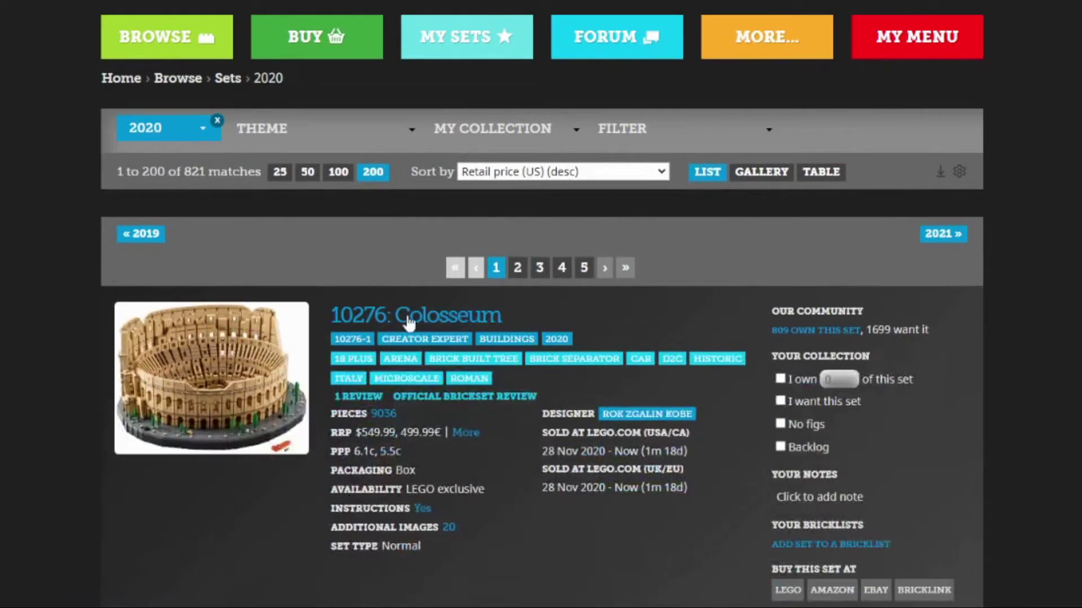
pyautogui.scroll(2, 190, 383)
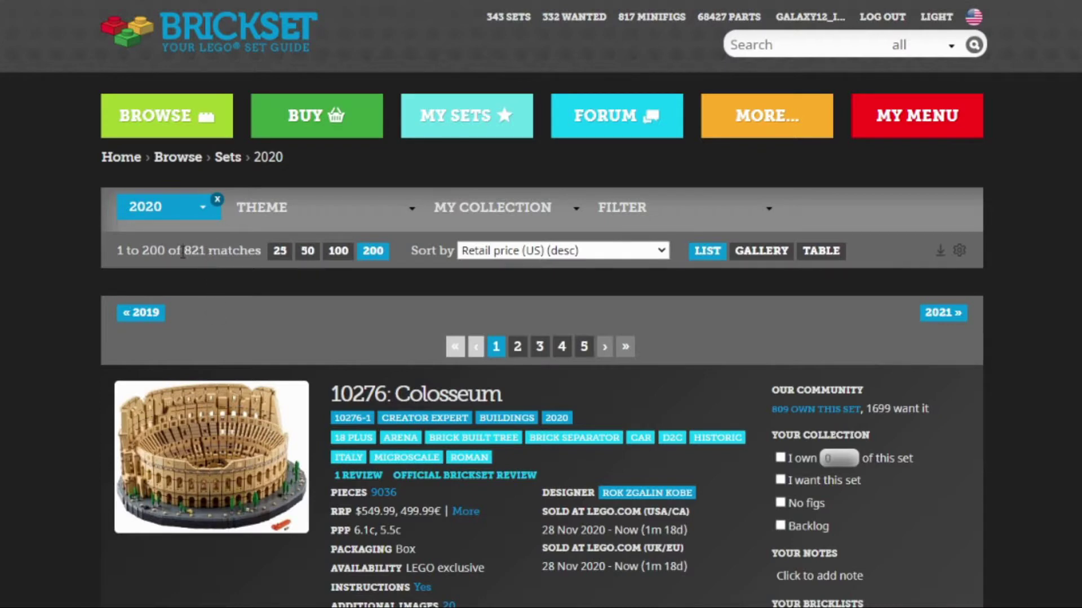
# - Export the list, kept in retail price order, as the Brickset-Sets CSV file
pyautogui.click(665, 252)
pyautogui.click(428, 314)
pyautogui.click(939, 251)
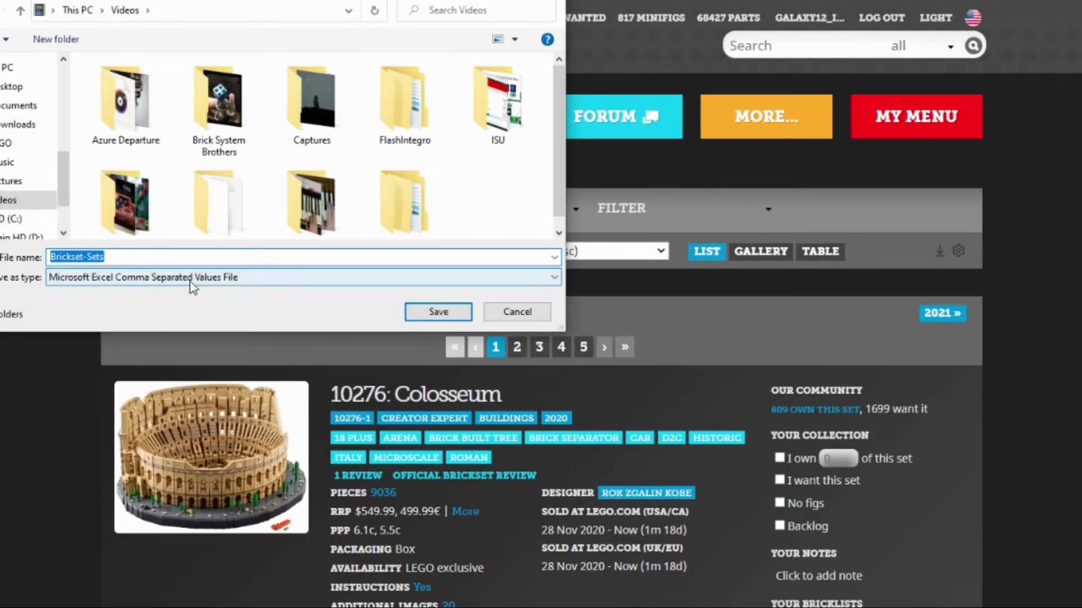
pyautogui.moveTo(391, 0); pyautogui.dragTo(693, 287)
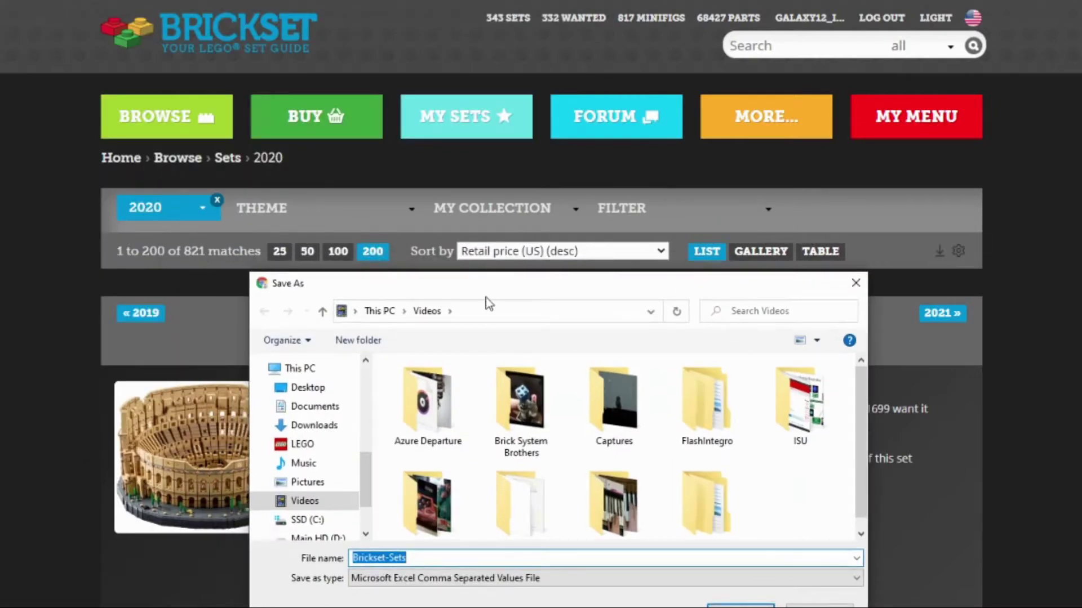
pyautogui.moveTo(489, 292); pyautogui.dragTo(541, 176)
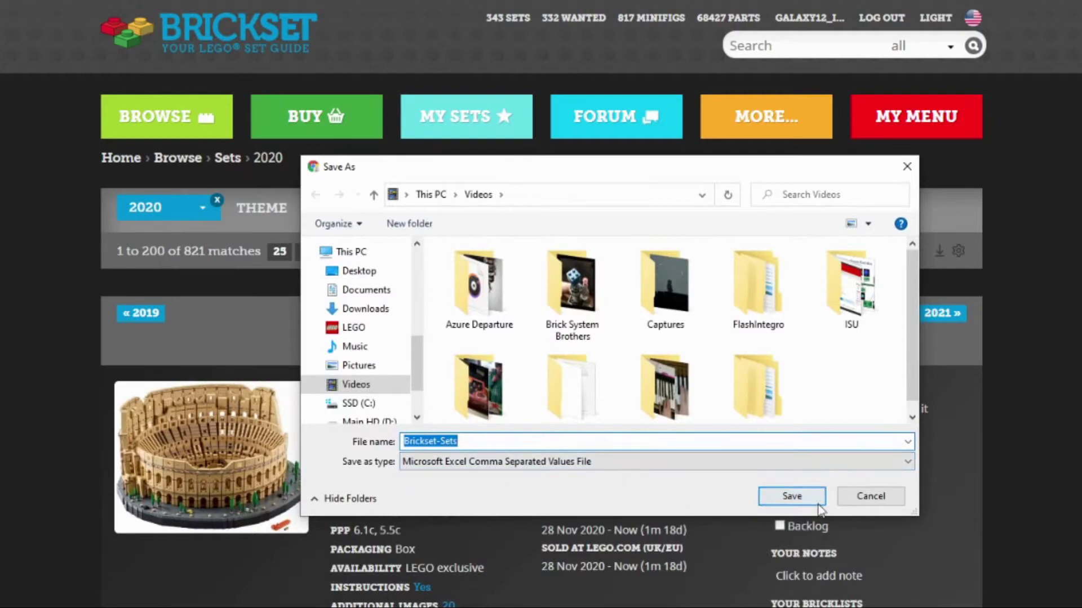
pyautogui.click(791, 498)
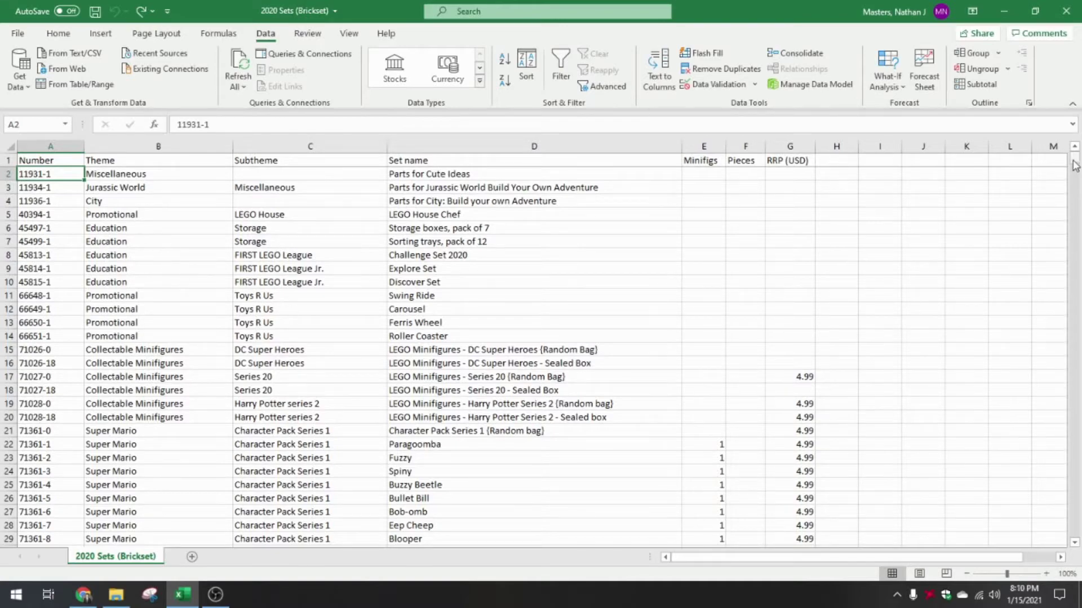
pyautogui.moveTo(1074, 160); pyautogui.dragTo(1078, 557)
pyautogui.scroll(-7, 1012, 258)
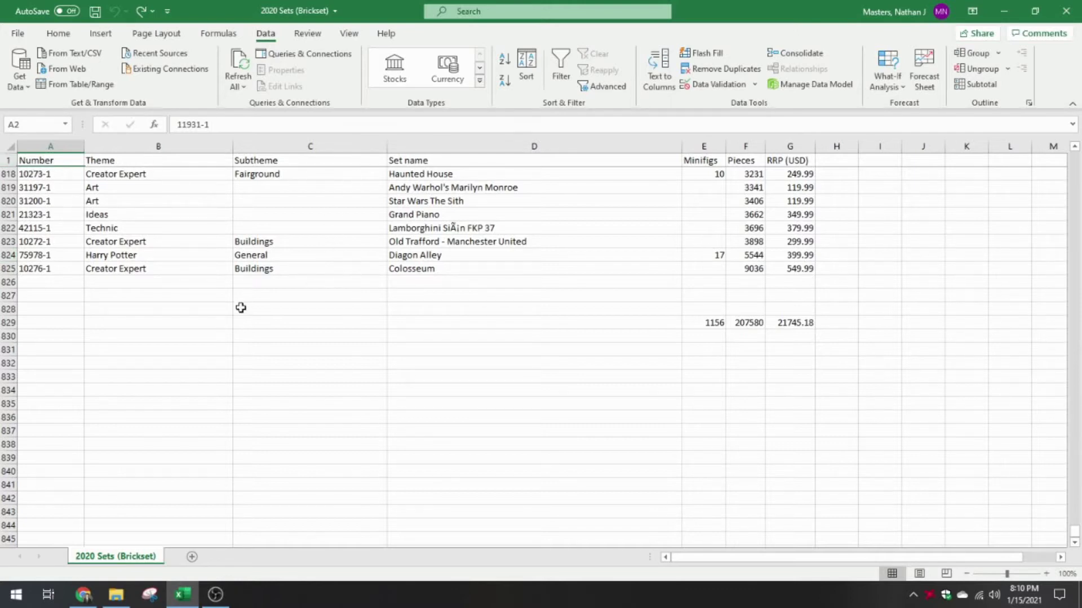
pyautogui.scroll(2, 114, 318)
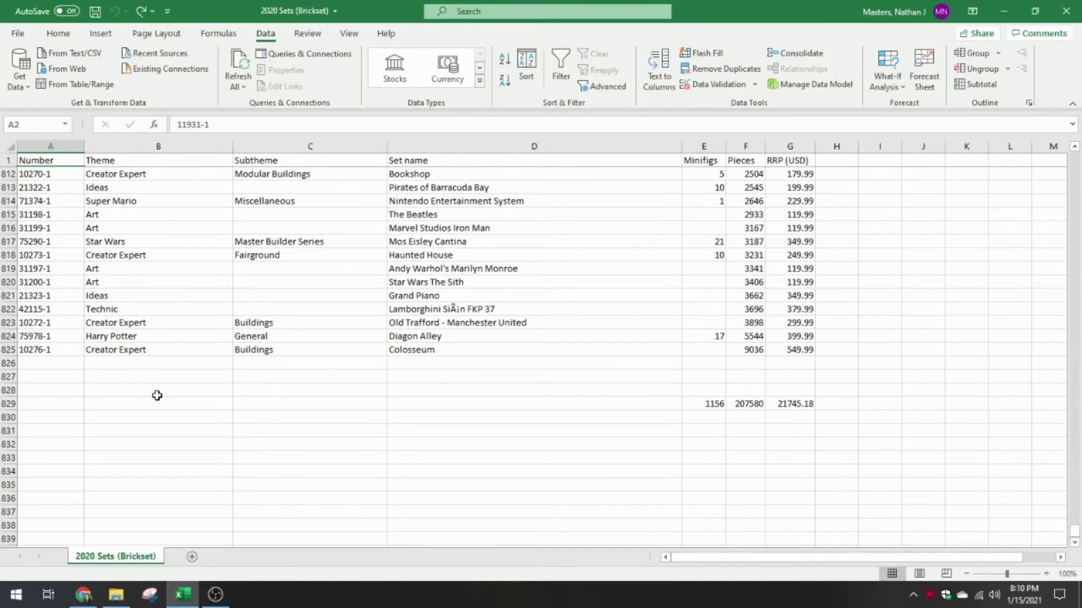
pyautogui.moveTo(1074, 536); pyautogui.dragTo(1077, 151)
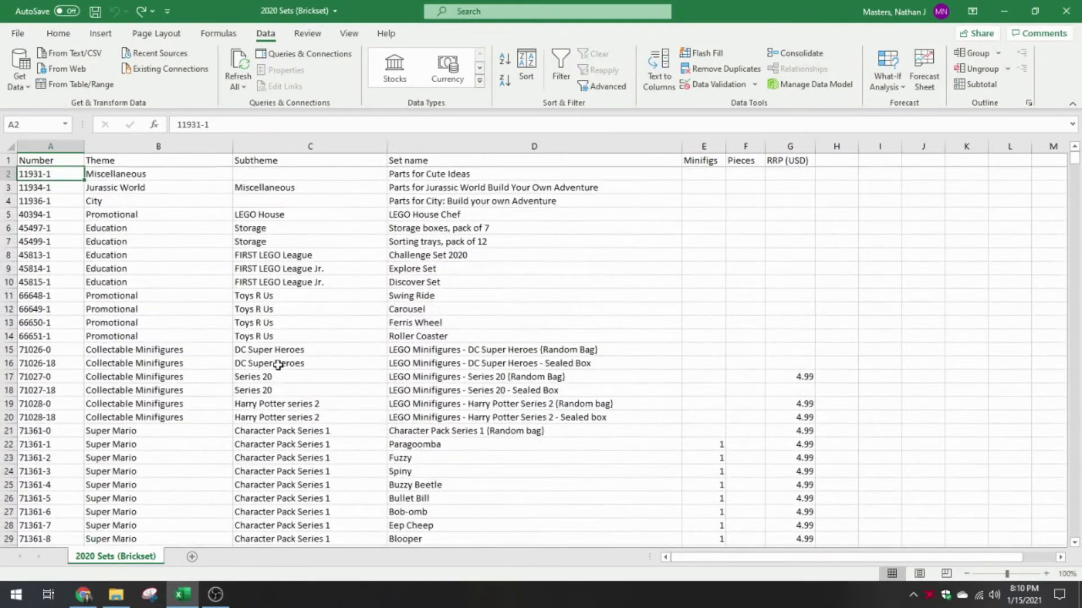
pyautogui.scroll(-3, 169, 271)
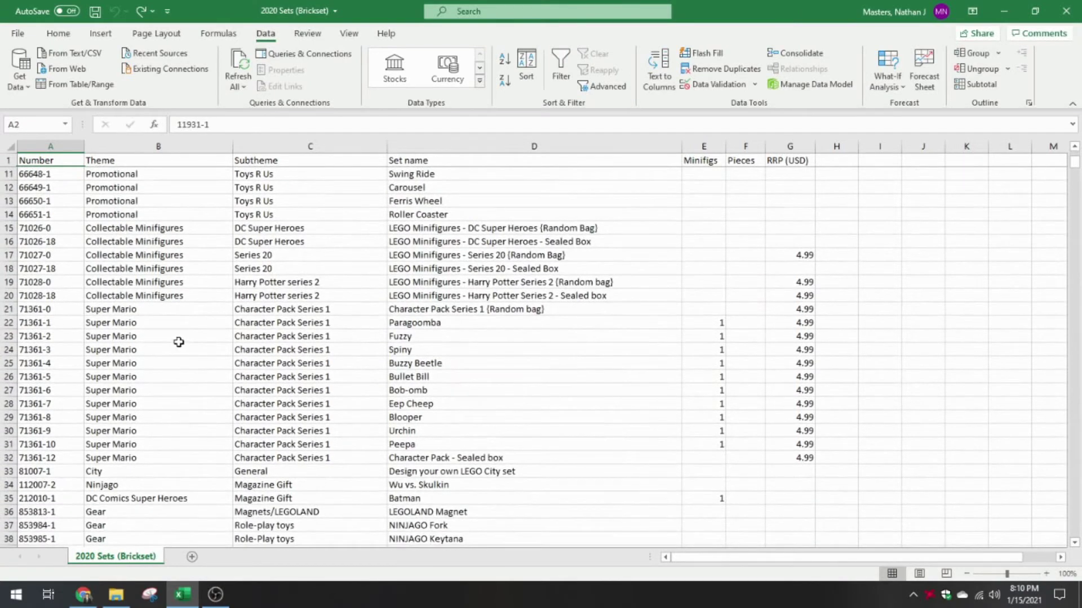
pyautogui.scroll(-2, 180, 341)
pyautogui.scroll(5, 174, 341)
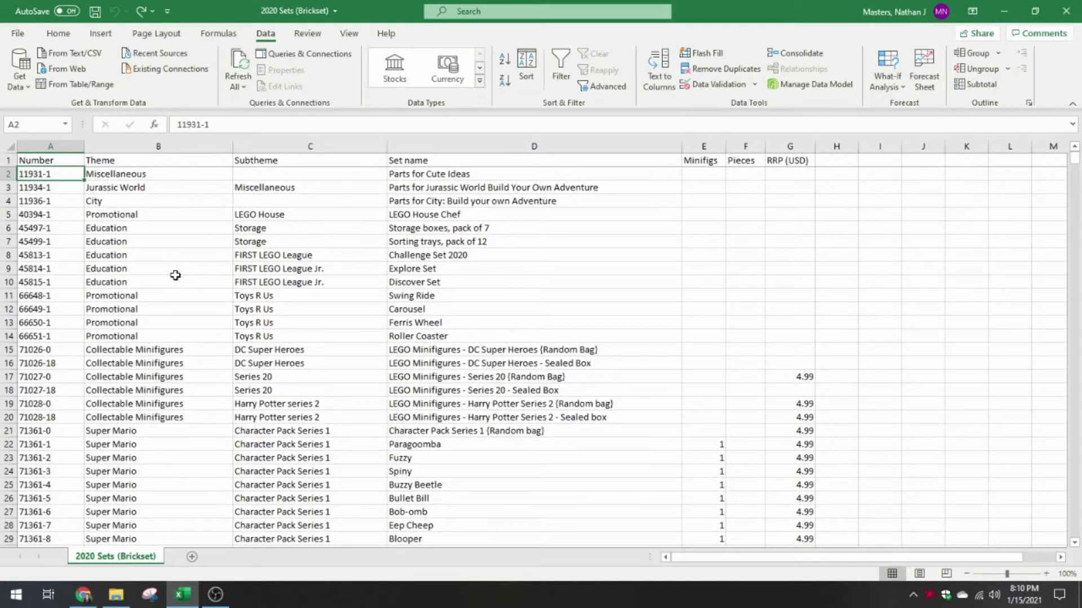
pyautogui.scroll(-6, 169, 276)
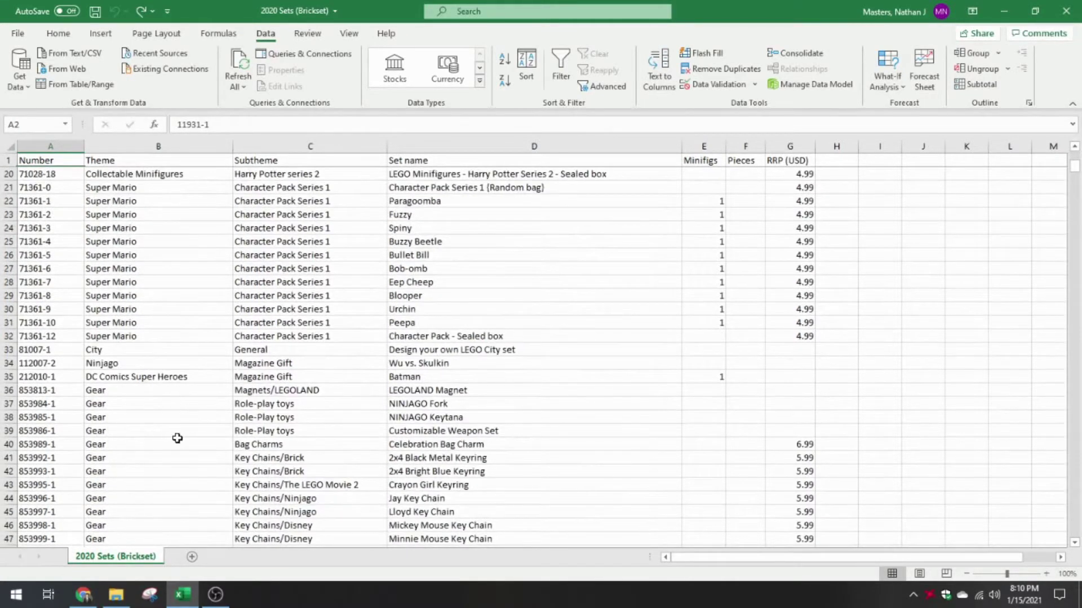
pyautogui.scroll(-2, 176, 435)
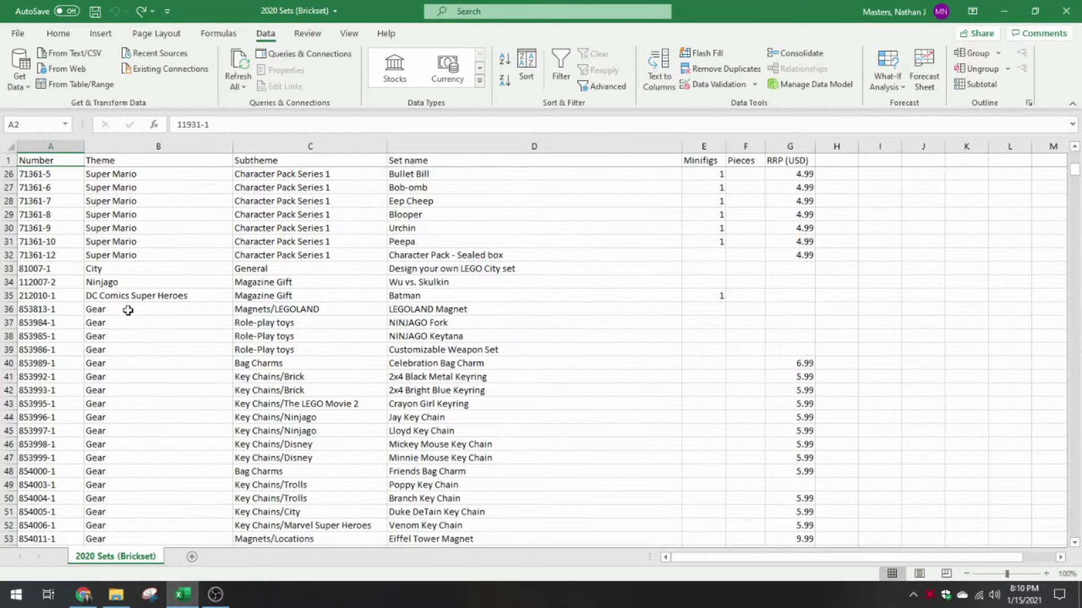
pyautogui.moveTo(134, 310); pyautogui.dragTo(141, 501)
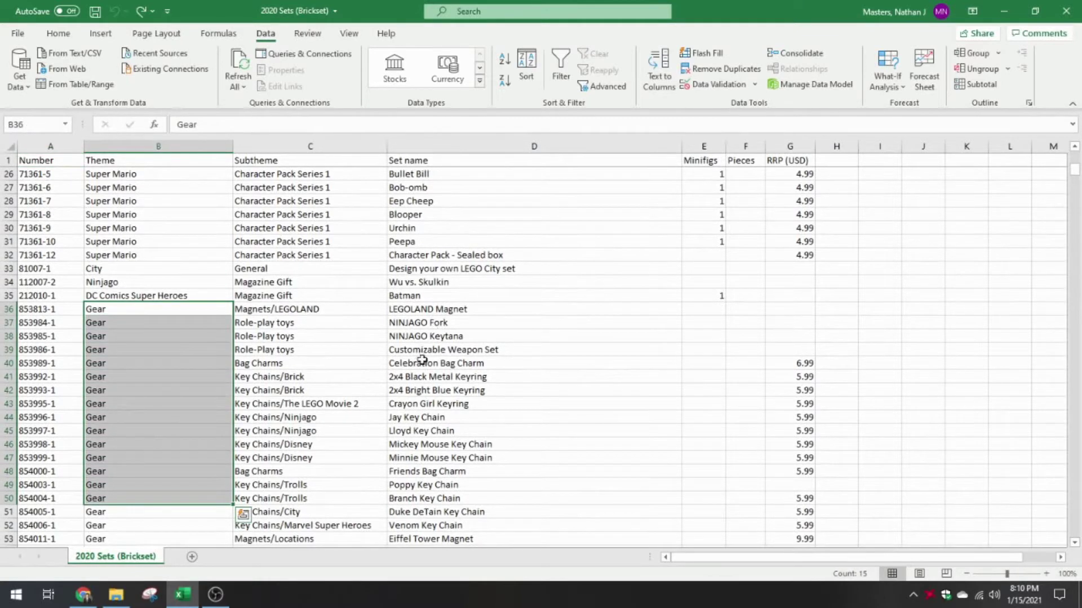
pyautogui.scroll(-4, 318, 388)
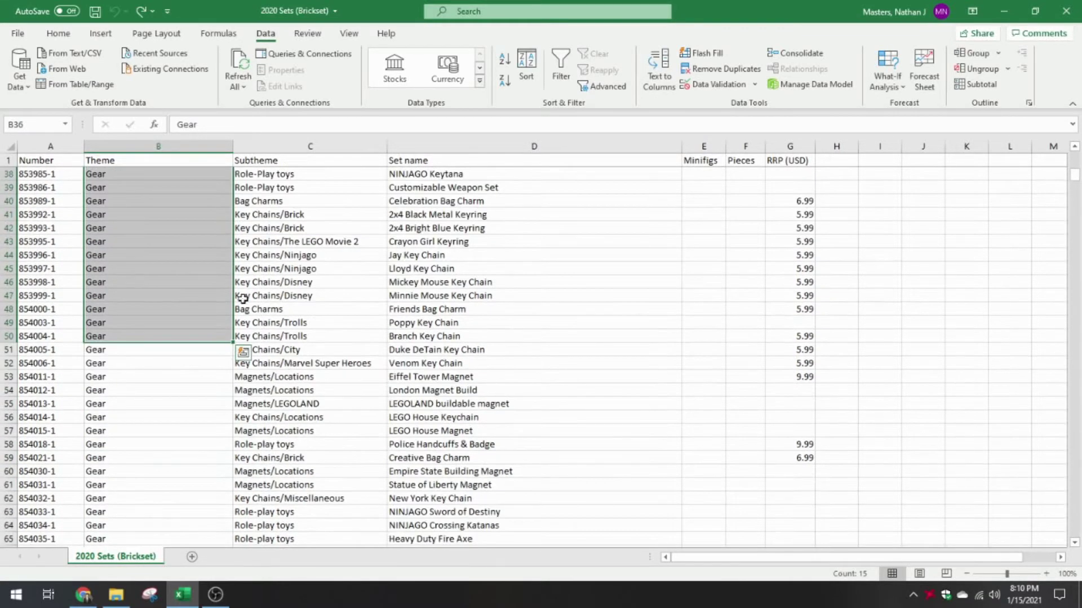
pyautogui.scroll(1, 641, 296)
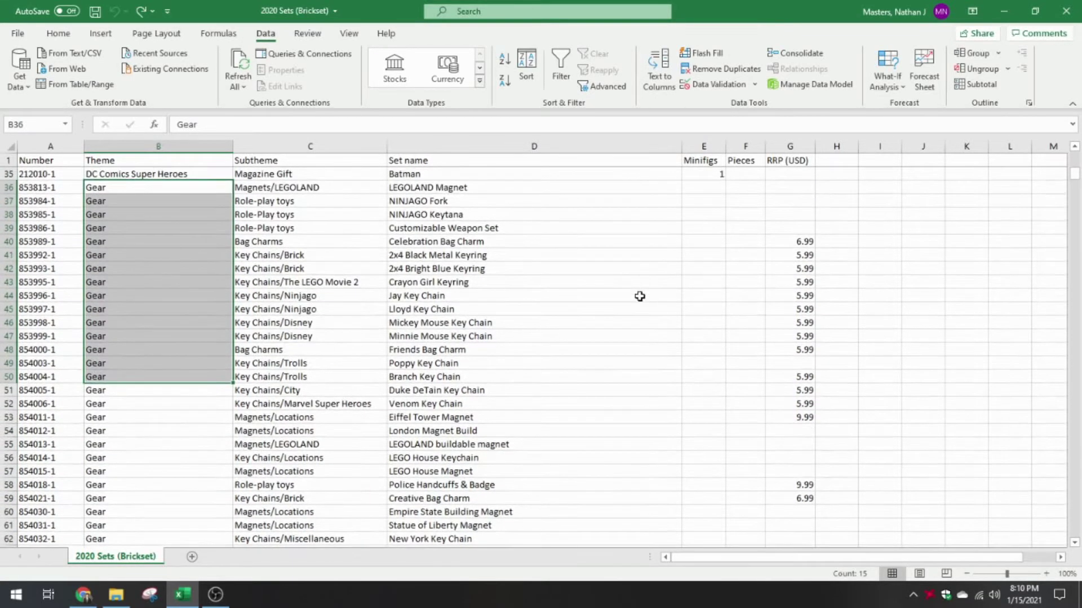
pyautogui.click(163, 420)
pyautogui.scroll(3, 163, 417)
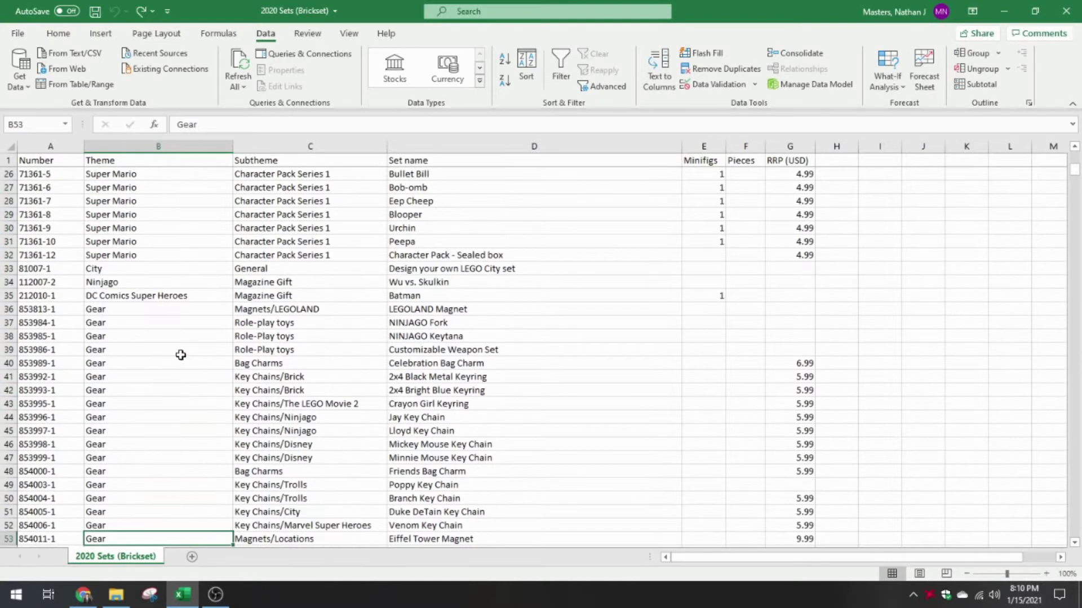
pyautogui.scroll(-2, 161, 328)
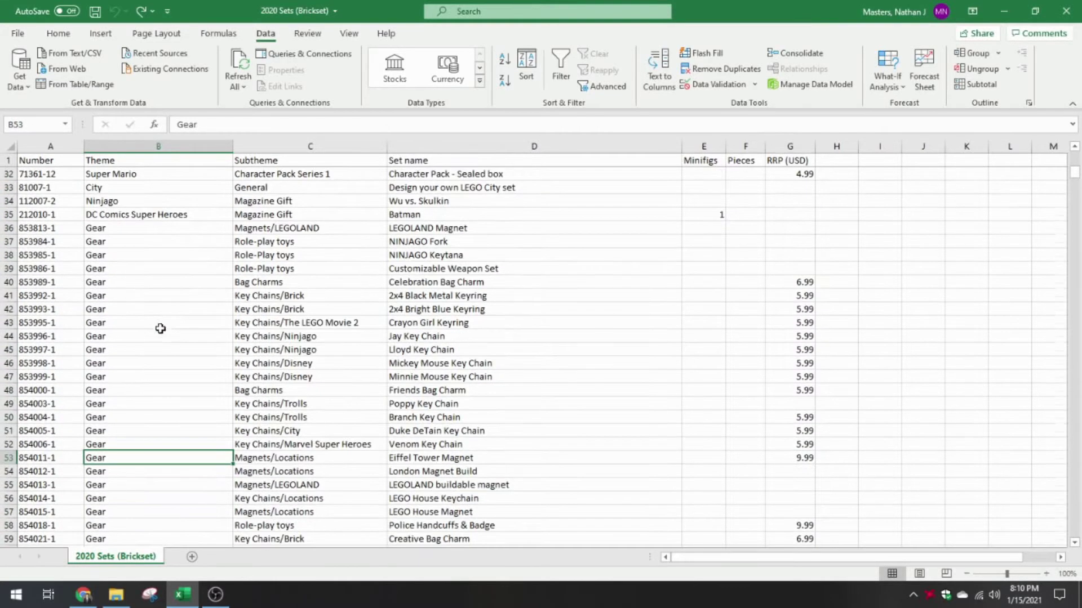
pyautogui.scroll(-1, 169, 335)
pyautogui.scroll(1, 165, 326)
pyautogui.scroll(-20, 194, 335)
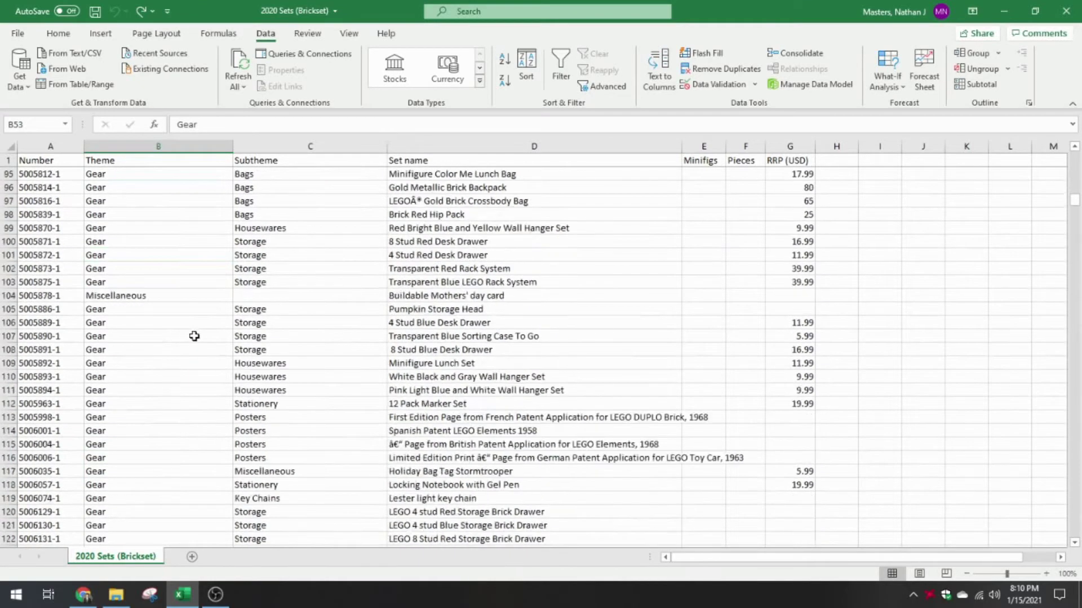
pyautogui.moveTo(1076, 208); pyautogui.dragTo(1076, 299)
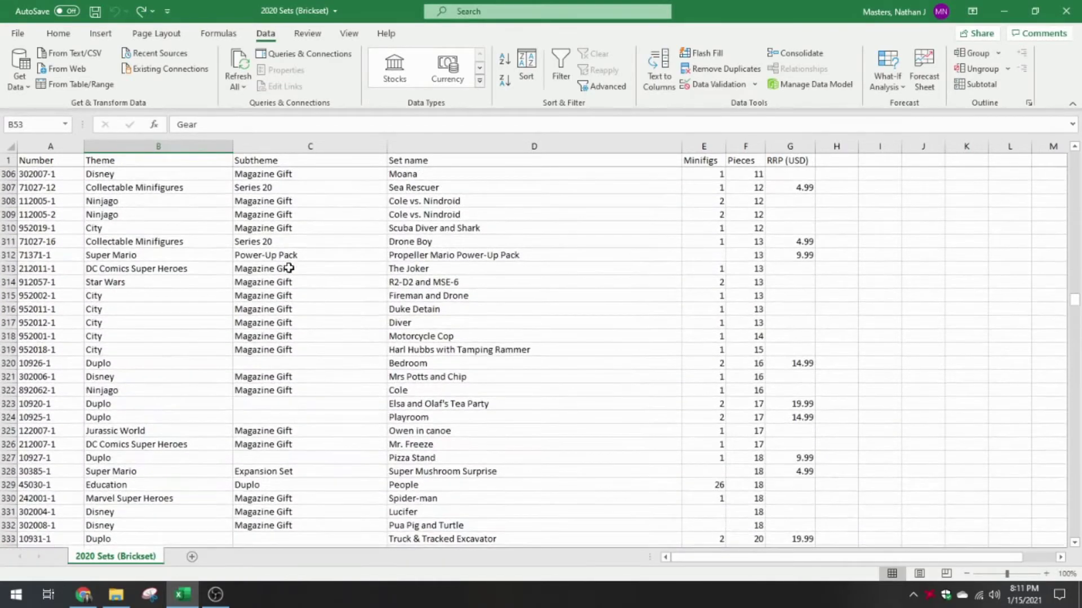
pyautogui.moveTo(271, 271); pyautogui.dragTo(262, 378)
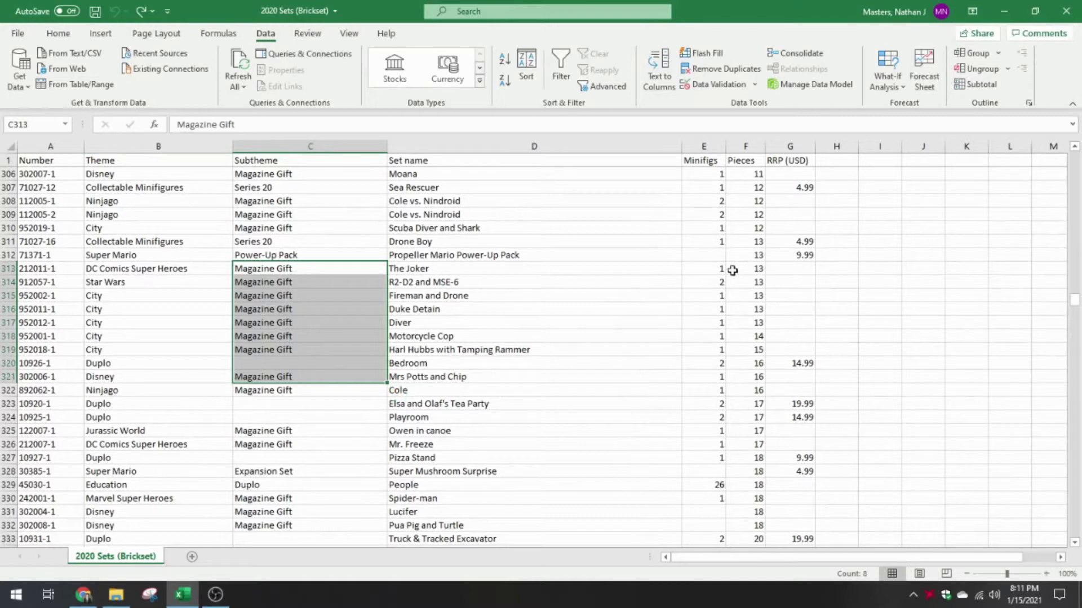
pyautogui.click(784, 269)
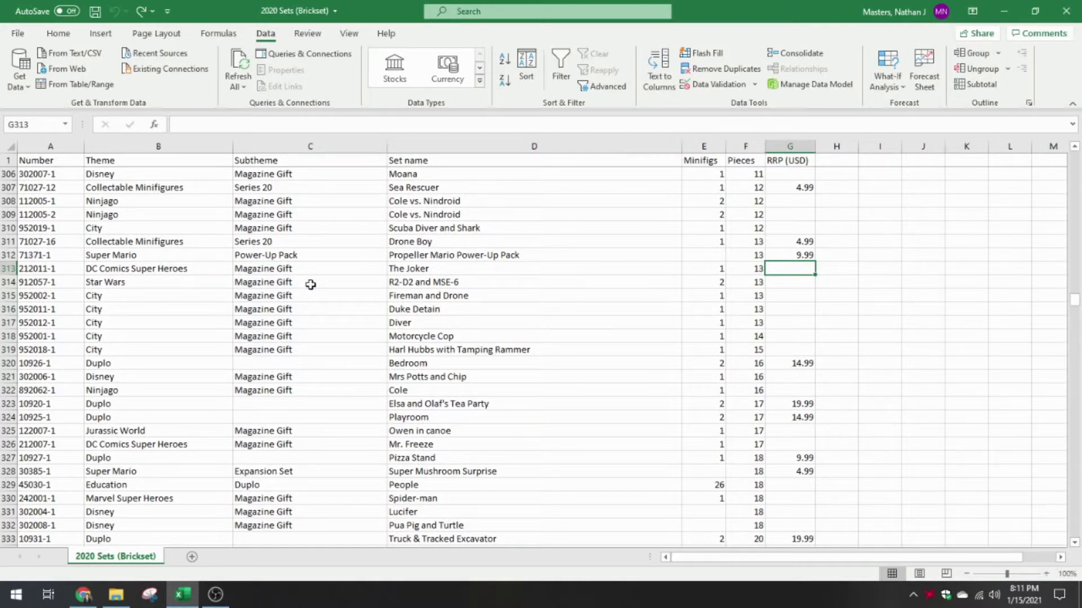
pyautogui.scroll(-12, 311, 285)
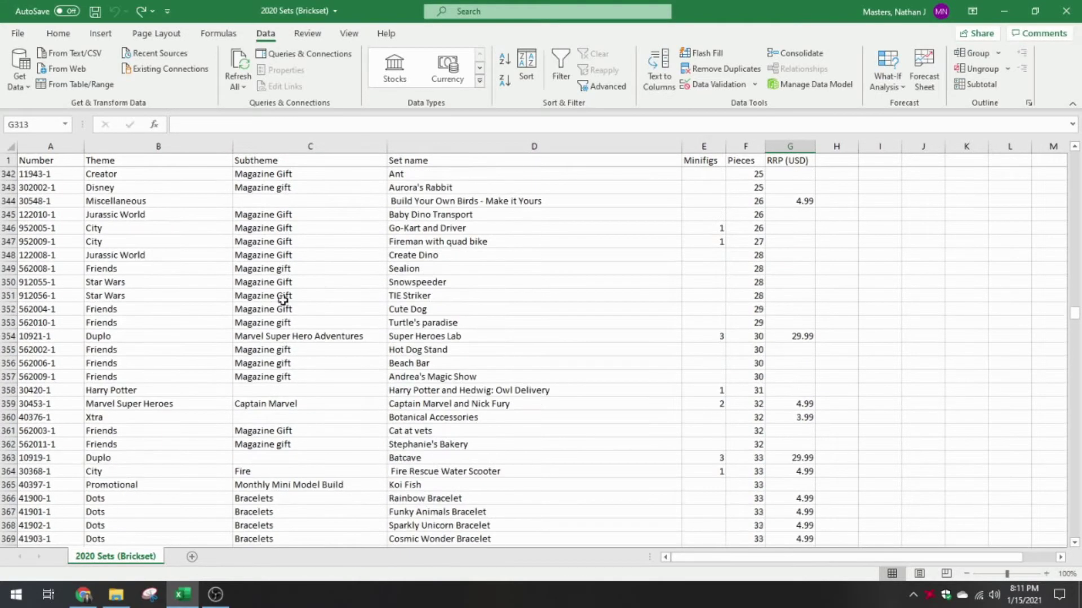
pyautogui.click(121, 230)
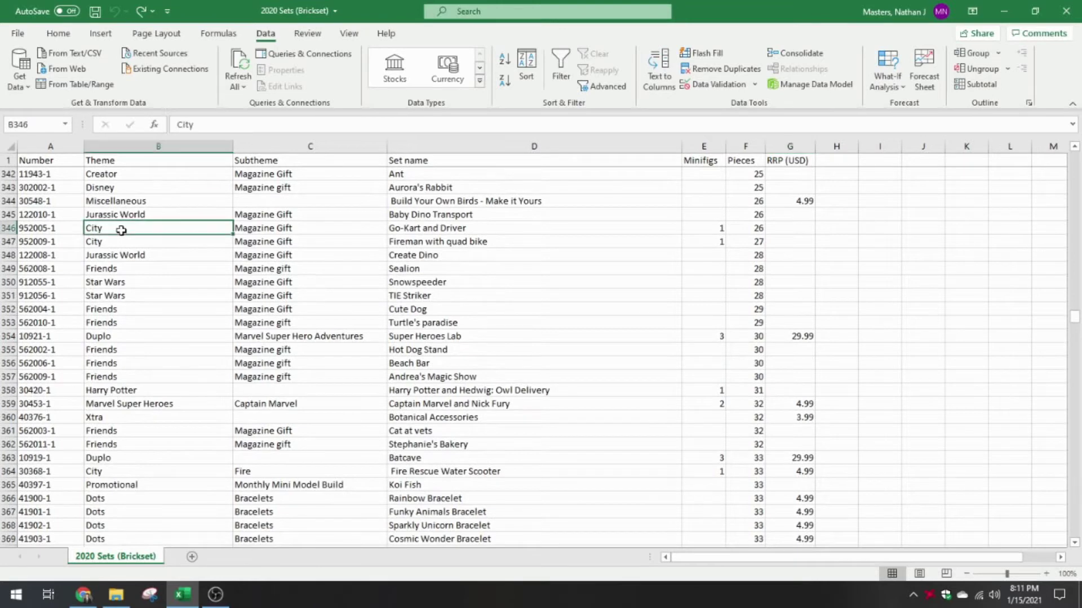
pyautogui.click(200, 251)
pyautogui.click(198, 239)
pyautogui.click(309, 241)
pyautogui.scroll(-2, 361, 265)
pyautogui.scroll(-19, 375, 273)
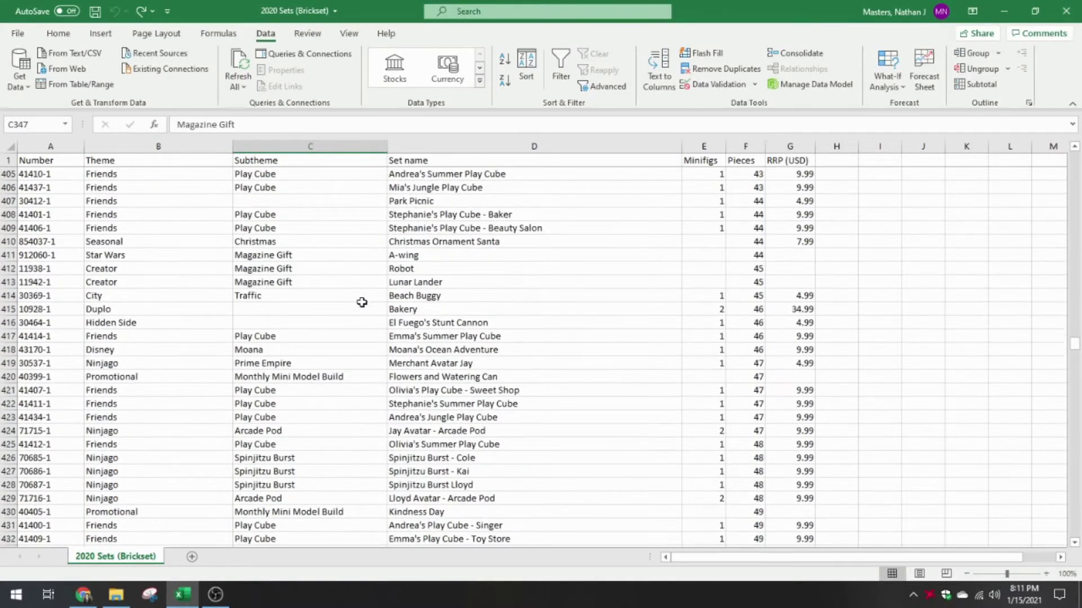
pyautogui.scroll(-16, 361, 303)
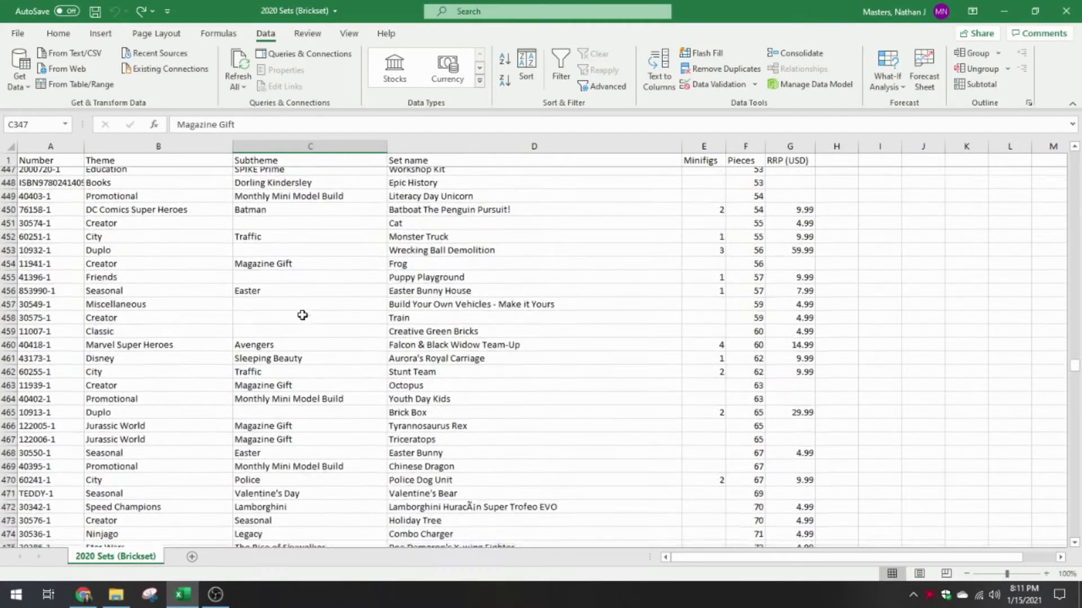
pyautogui.scroll(-13, 303, 317)
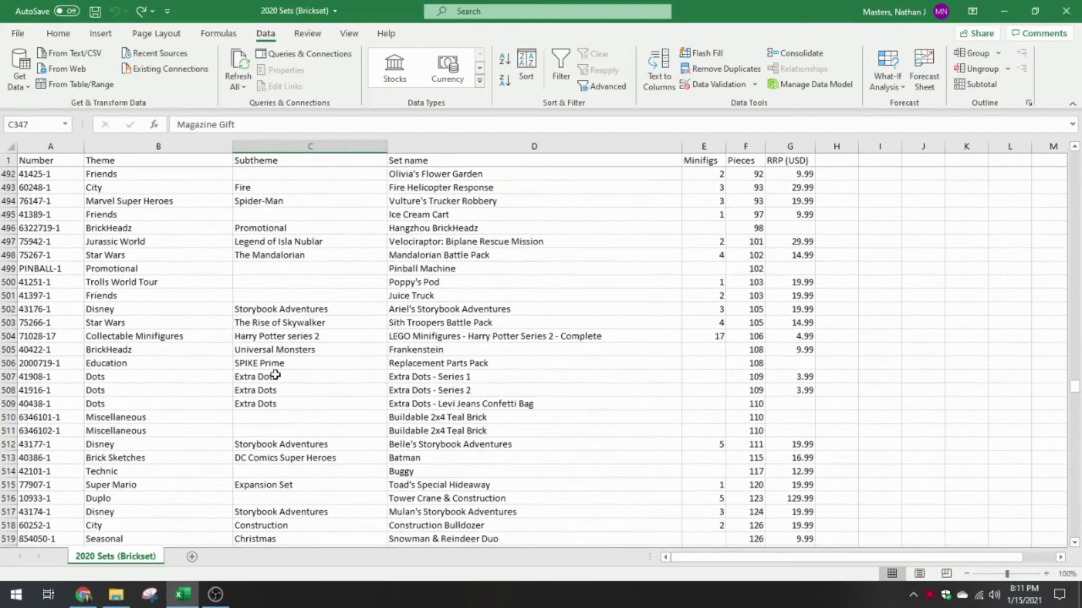
pyautogui.moveTo(163, 374); pyautogui.dragTo(267, 386)
pyautogui.click(284, 381)
pyautogui.click(589, 374)
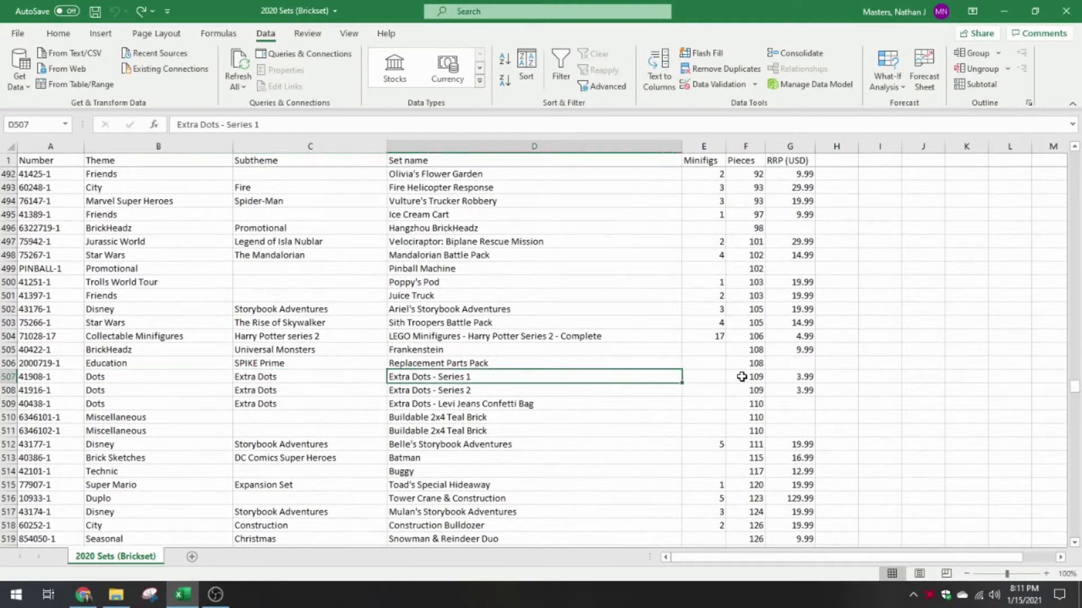
pyautogui.click(775, 376)
pyautogui.click(747, 377)
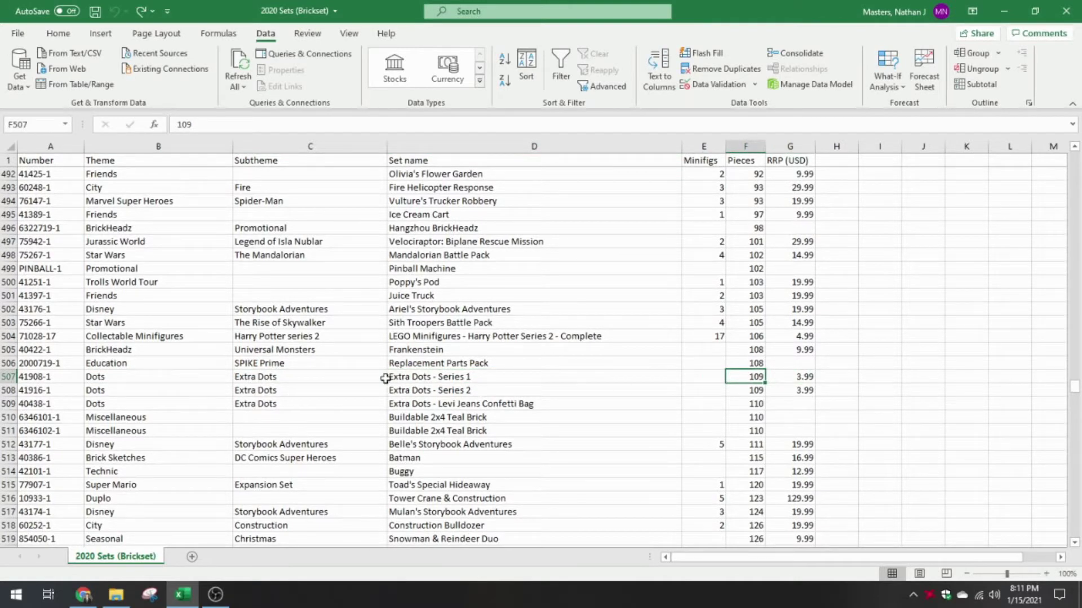
pyautogui.moveTo(1076, 393); pyautogui.dragTo(1077, 444)
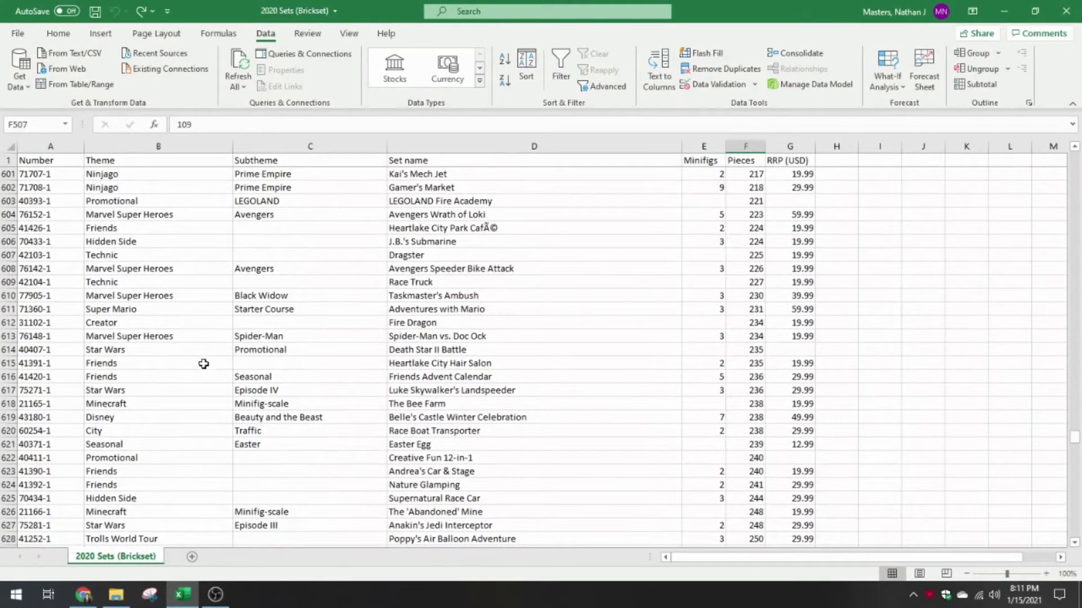
pyautogui.scroll(-3, 304, 405)
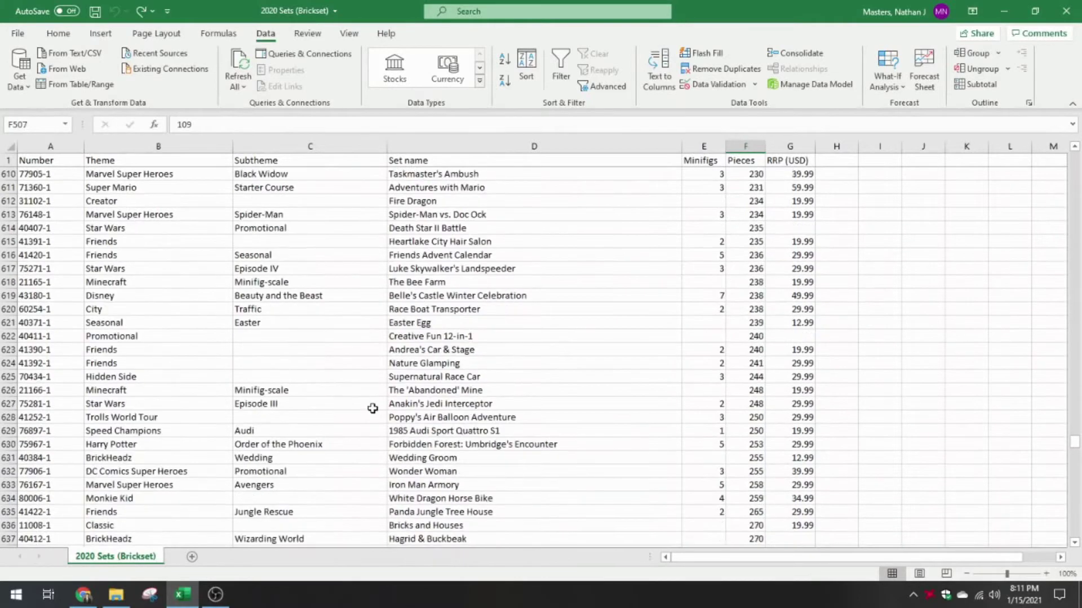
pyautogui.scroll(-1, 366, 410)
pyautogui.scroll(-3, 365, 410)
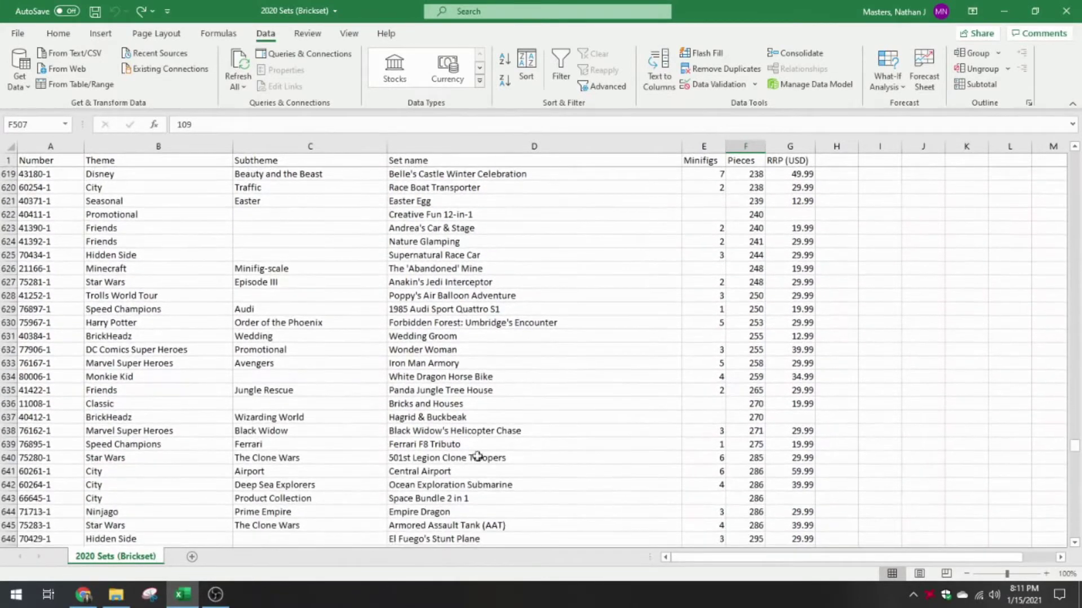
# - Select the data range A2:G825 under the headers and open the Sort dialog
pyautogui.moveTo(1077, 449); pyautogui.dragTo(1075, 159)
pyautogui.moveTo(35, 175); pyautogui.dragTo(795, 511)
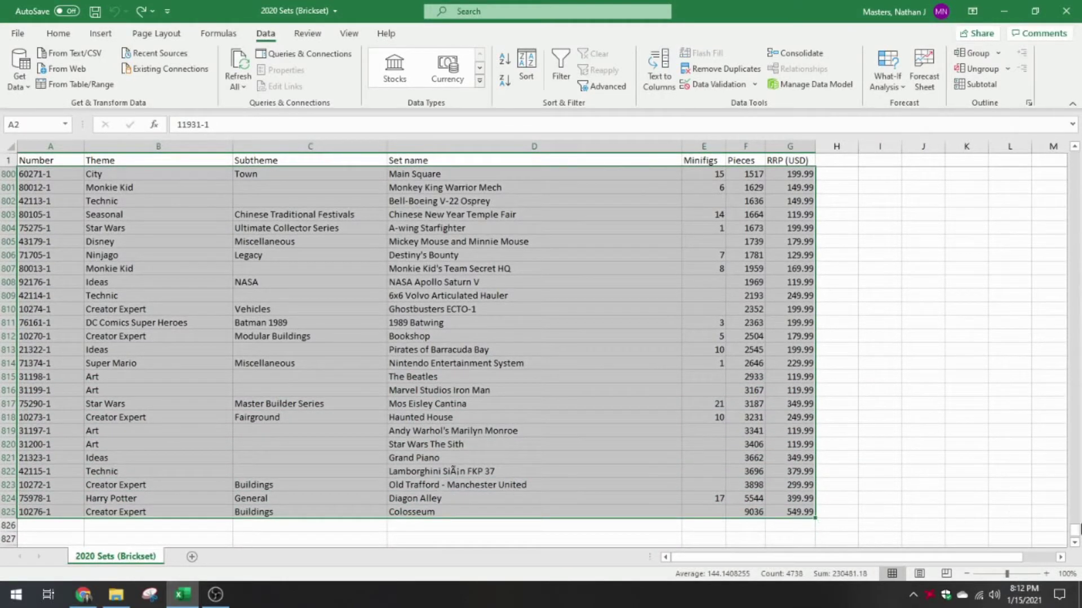
pyautogui.moveTo(1076, 539); pyautogui.dragTo(1076, 538)
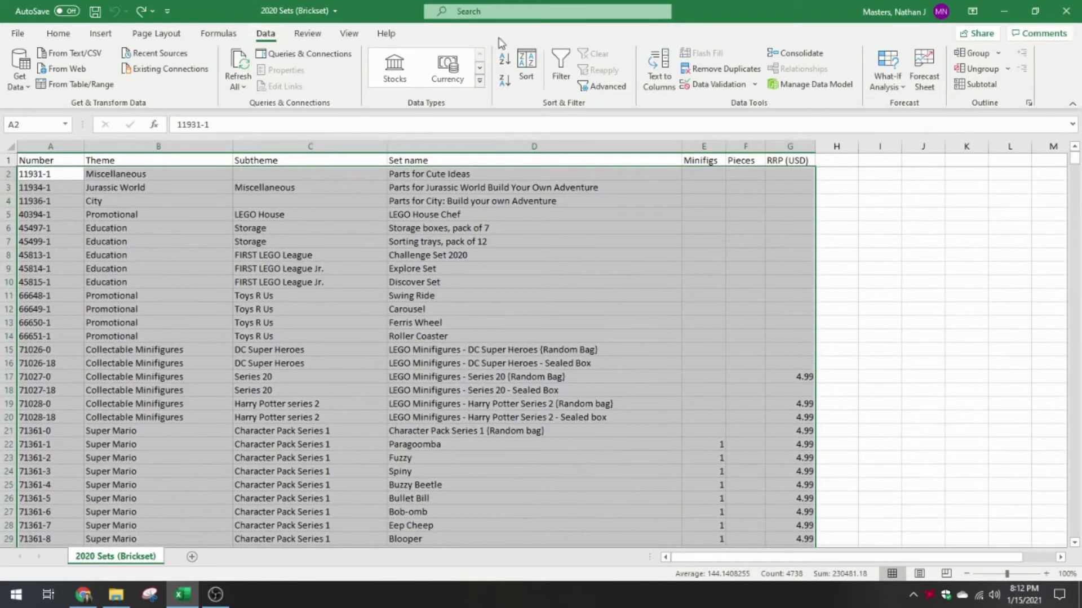
pyautogui.click(526, 69)
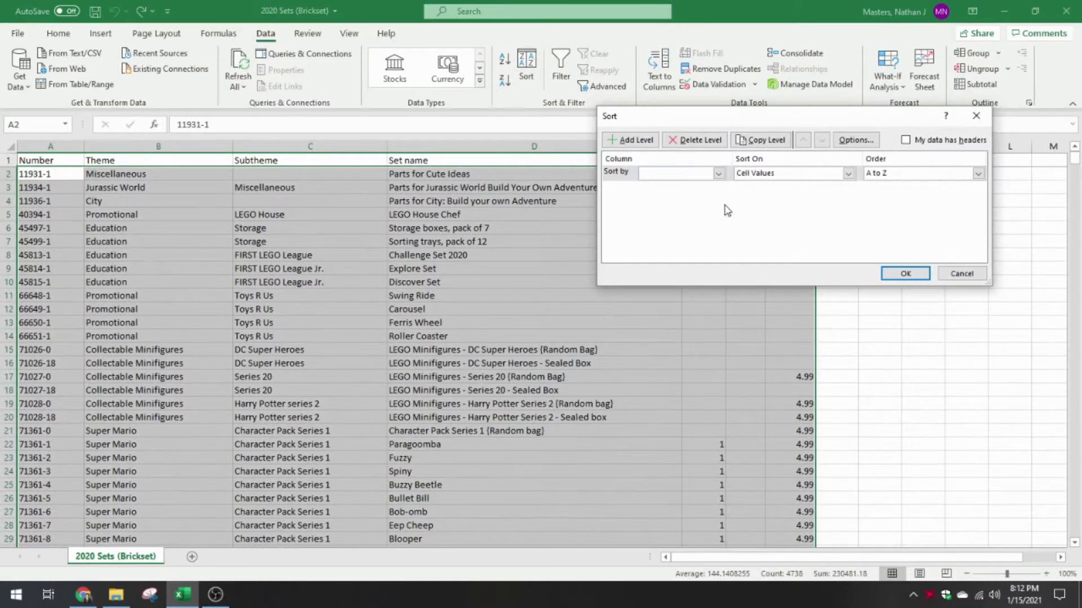
# - Sort the selected rows by column B (Theme) on cell values, A to Z
pyautogui.click(718, 173)
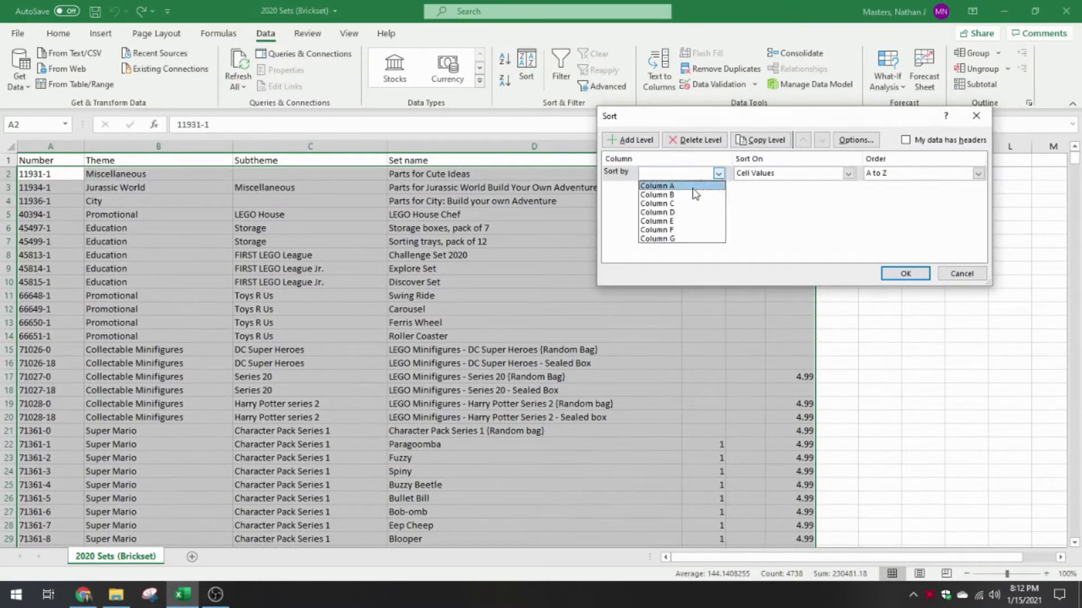
pyautogui.click(673, 197)
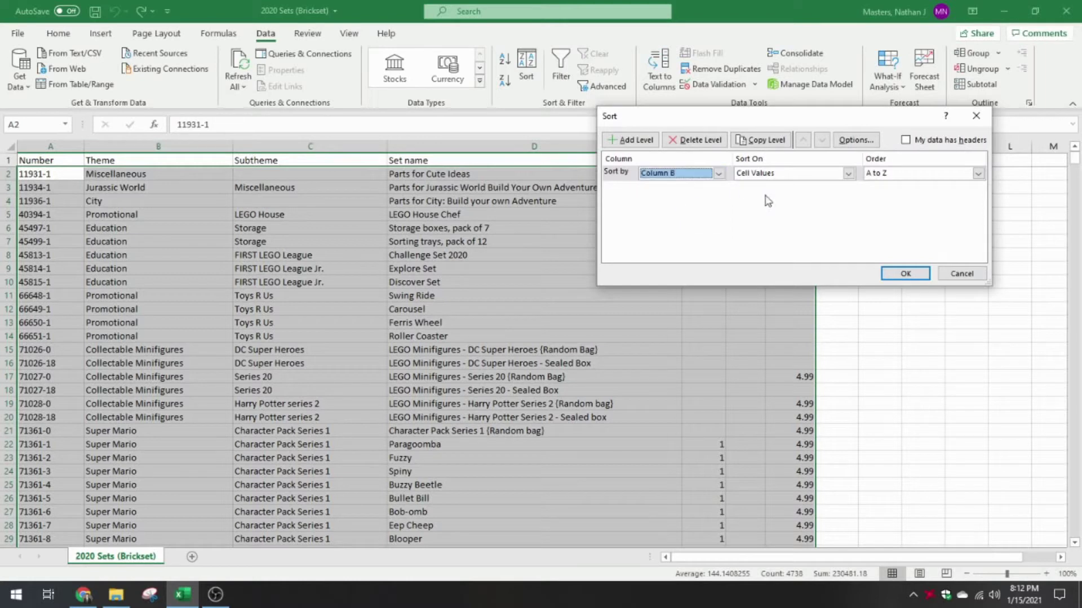
pyautogui.click(848, 174)
pyautogui.click(800, 188)
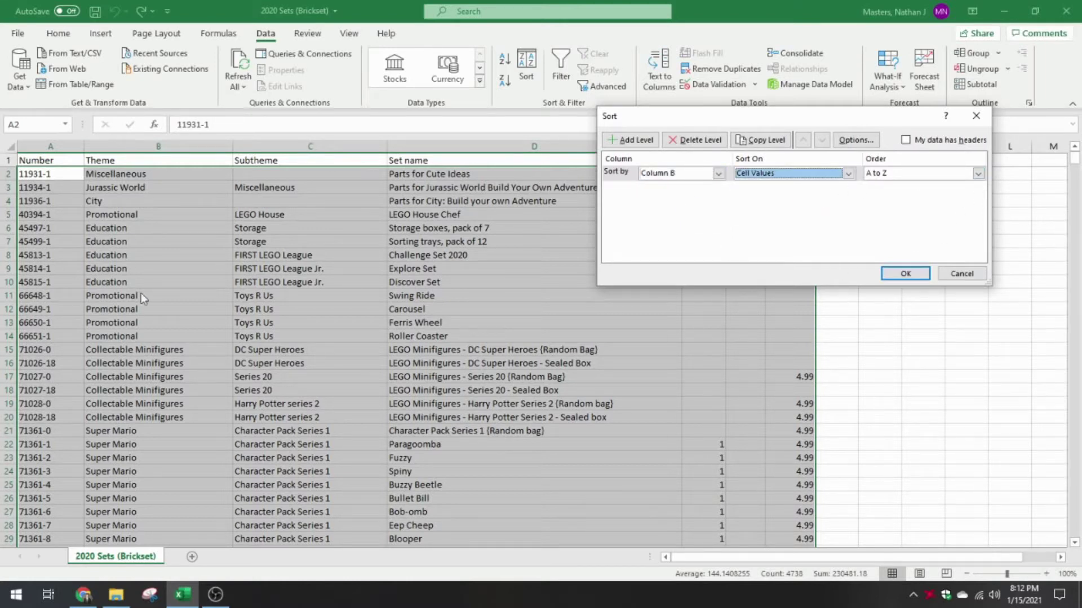
pyautogui.click(903, 271)
pyautogui.click(168, 174)
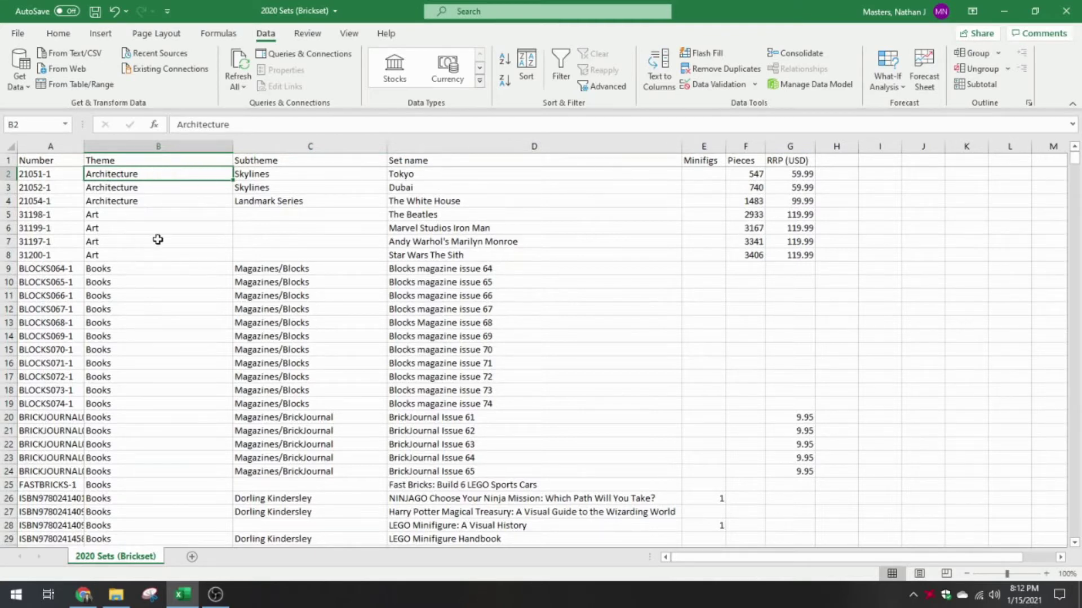
# - Locate the Books theme entries in the sorted list
pyautogui.scroll(-2, 158, 237)
pyautogui.scroll(1, 157, 244)
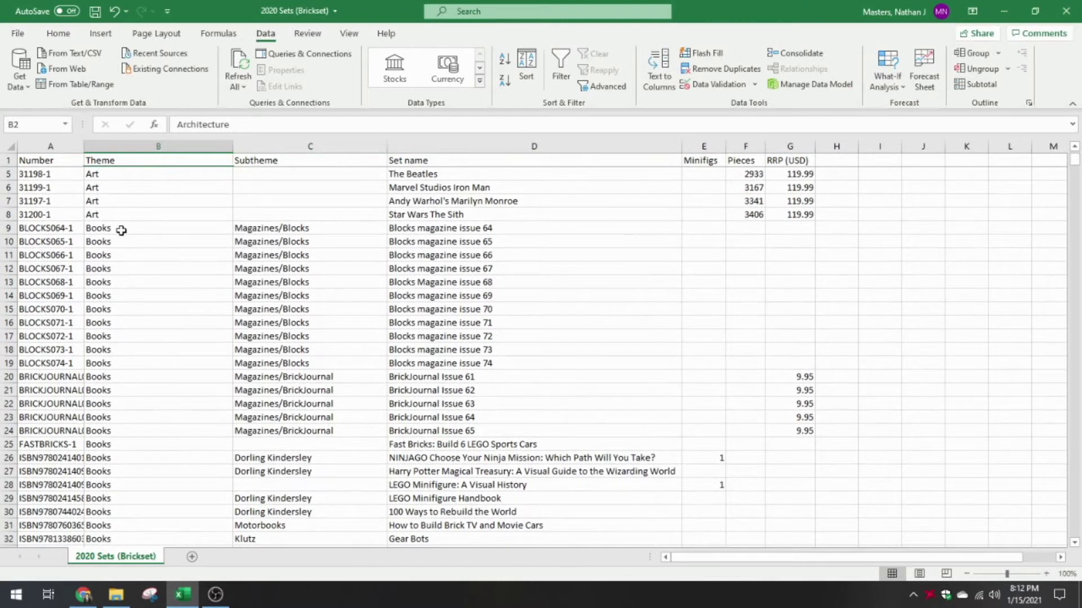
pyautogui.moveTo(121, 231); pyautogui.dragTo(139, 374)
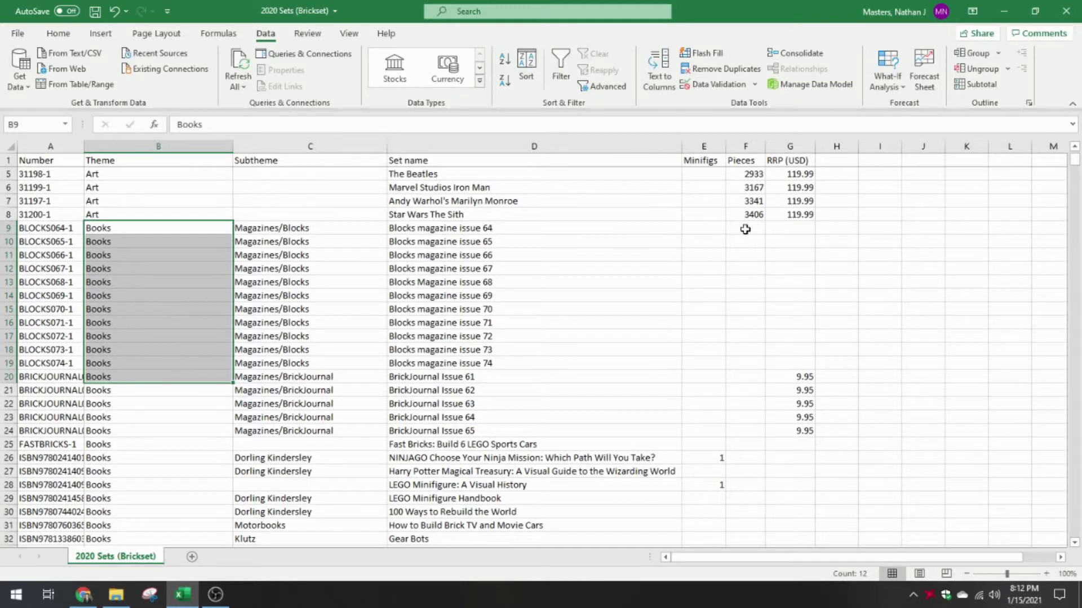
pyautogui.scroll(-1, 555, 323)
pyautogui.scroll(1, 428, 340)
pyautogui.scroll(-1, 317, 338)
pyautogui.scroll(-1, 113, 304)
pyautogui.scroll(1, 159, 366)
pyautogui.click(150, 418)
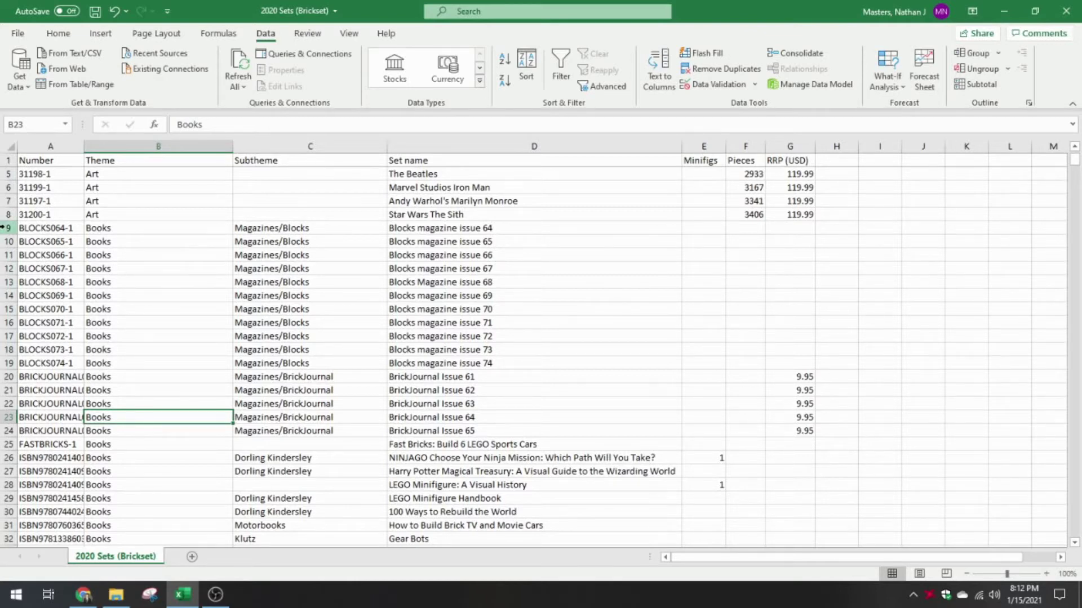
# - Clear and delete the Books rows starting at row 9
pyautogui.moveTo(7, 228); pyautogui.dragTo(8, 284)
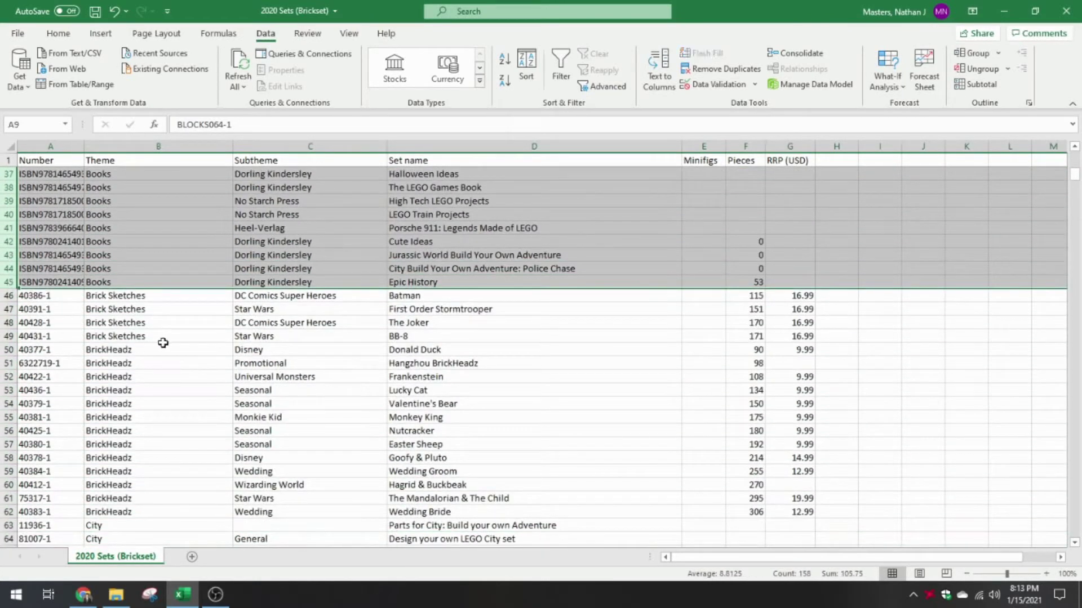
pyautogui.press('Delete')
pyautogui.scroll(11, 213, 325)
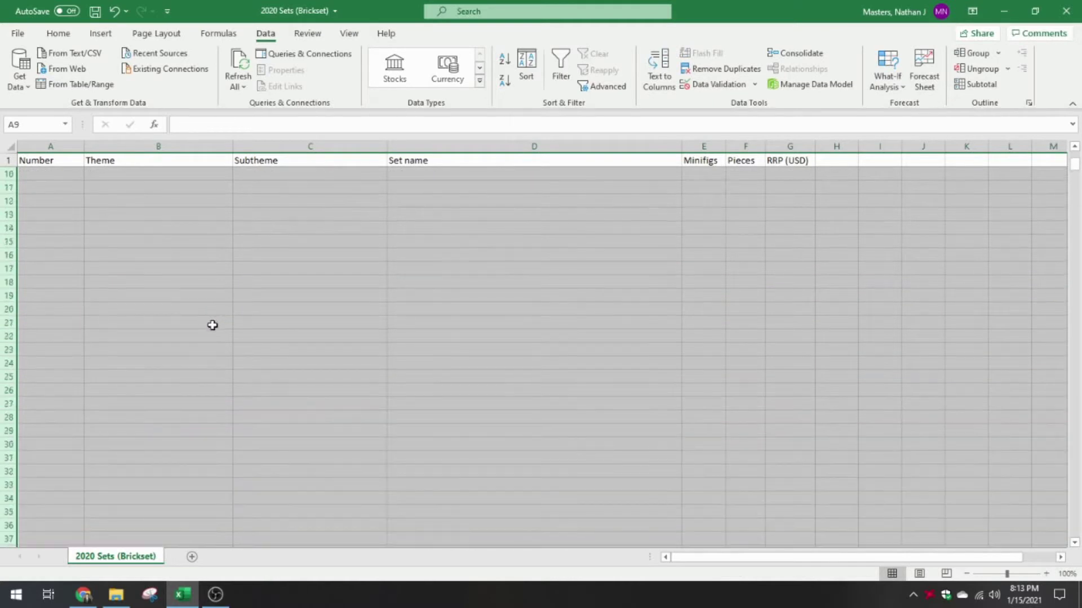
pyautogui.scroll(1, 213, 325)
pyautogui.rightClick(8, 268)
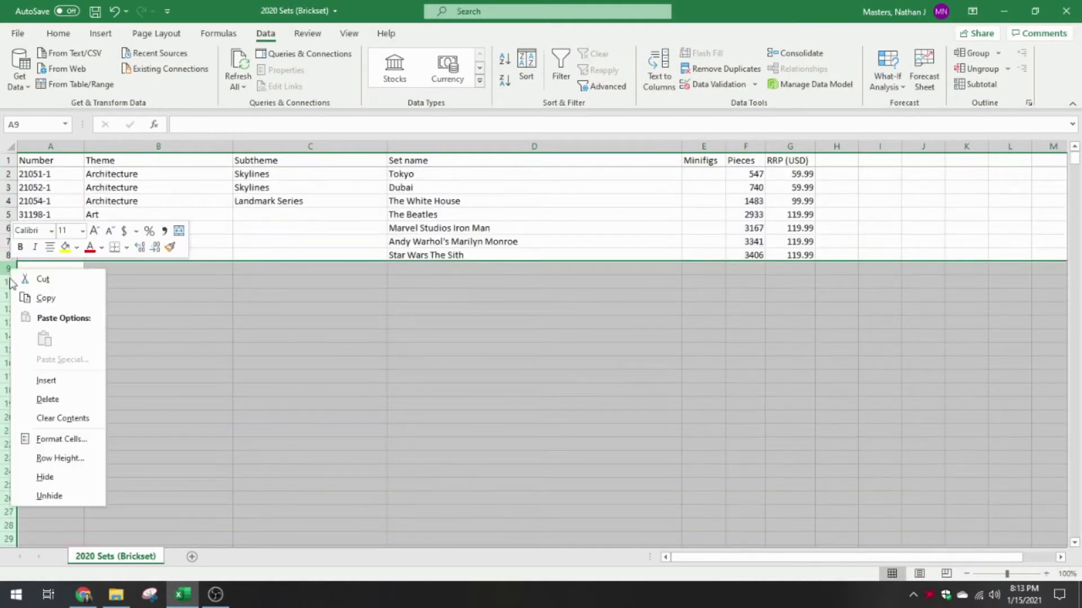
pyautogui.click(50, 400)
pyautogui.click(143, 246)
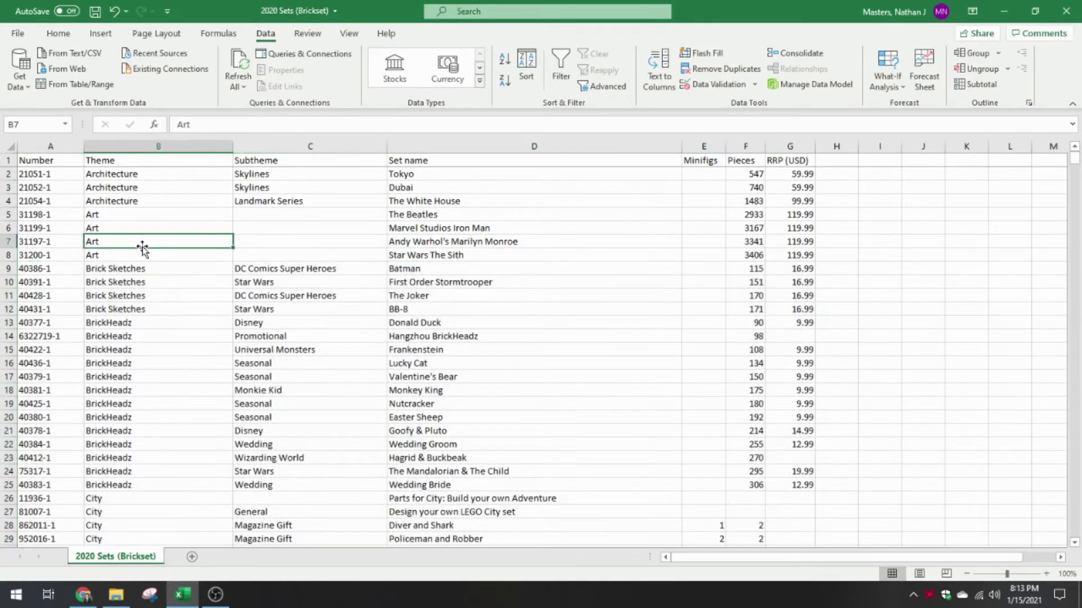
# - Delete row 26, the unpriced 'Parts for City: Build your own Adventure' set
pyautogui.click(152, 217)
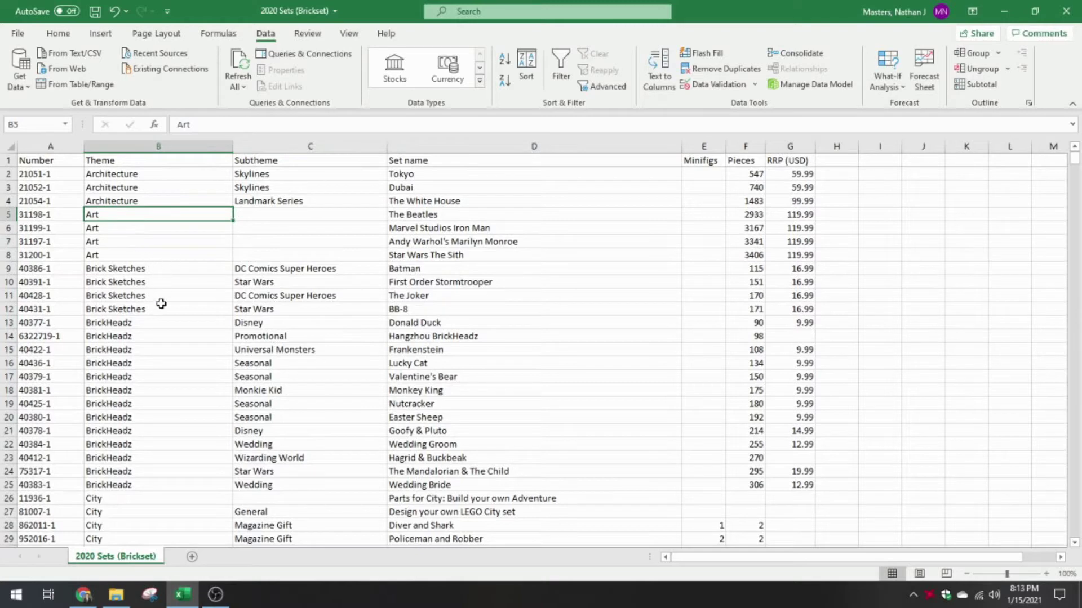
pyautogui.scroll(-2, 170, 311)
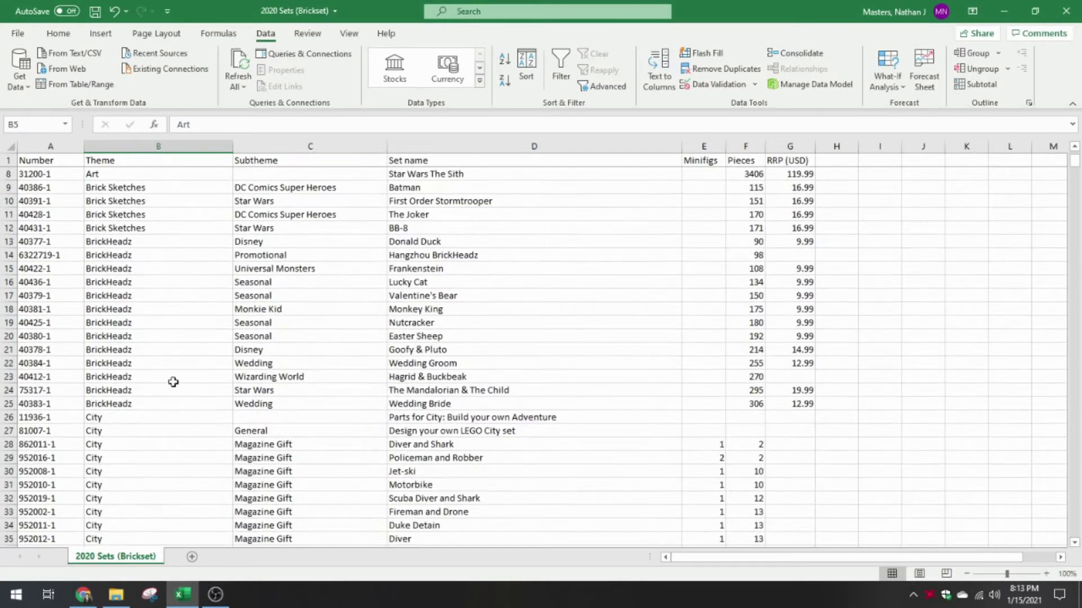
pyautogui.scroll(-1, 175, 397)
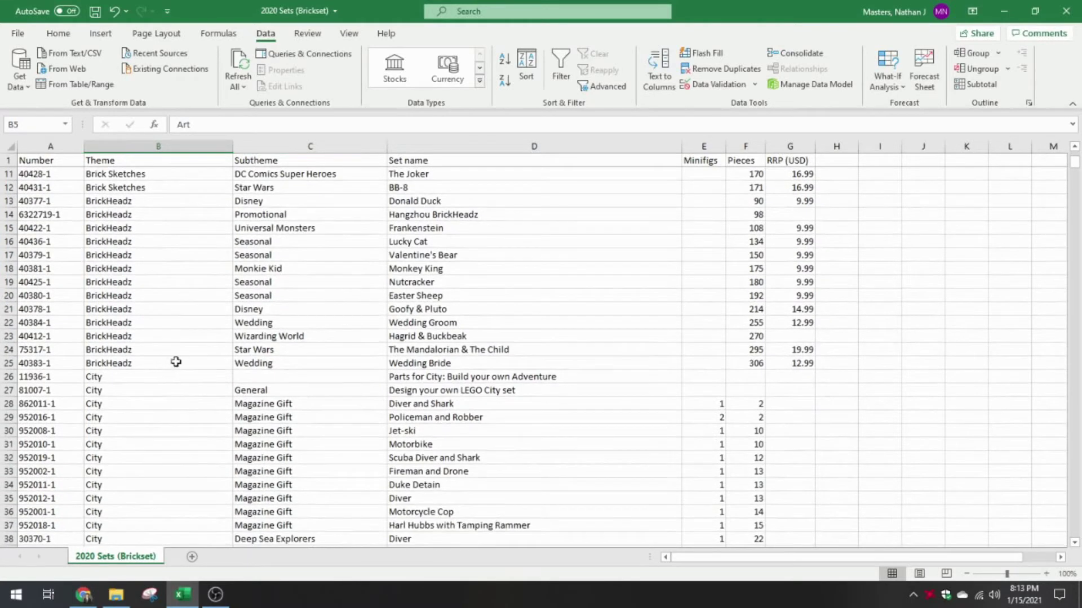
pyautogui.scroll(-1, 177, 362)
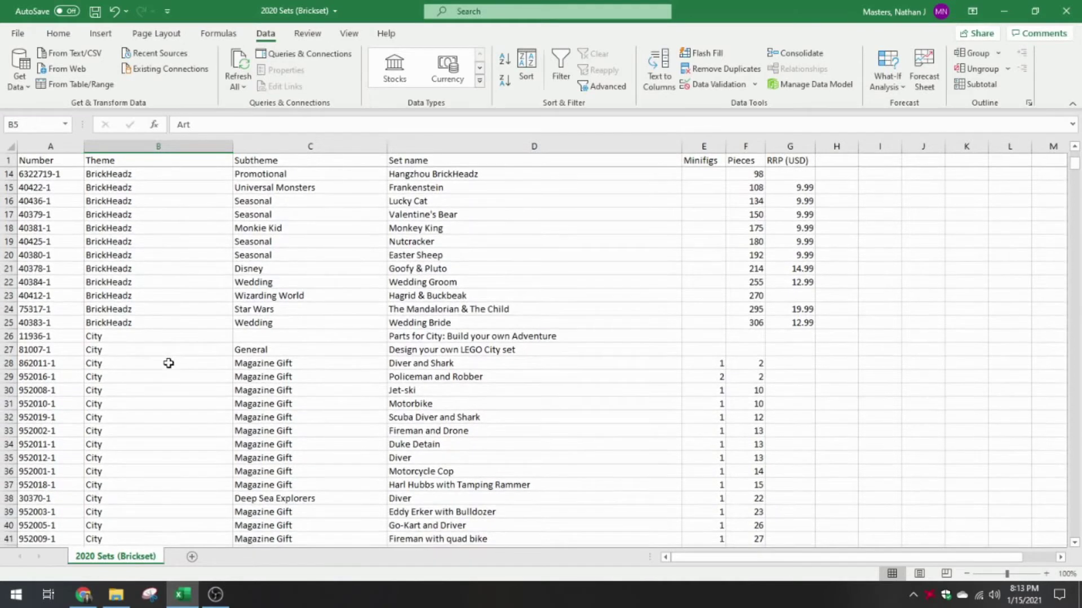
pyautogui.click(139, 336)
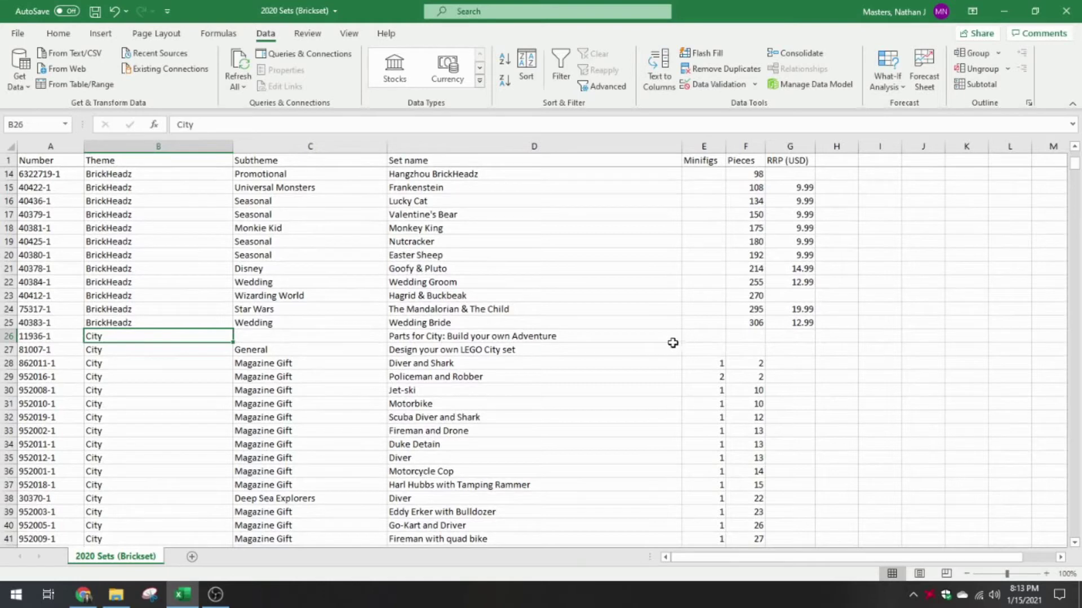
pyautogui.moveTo(692, 336); pyautogui.dragTo(780, 338)
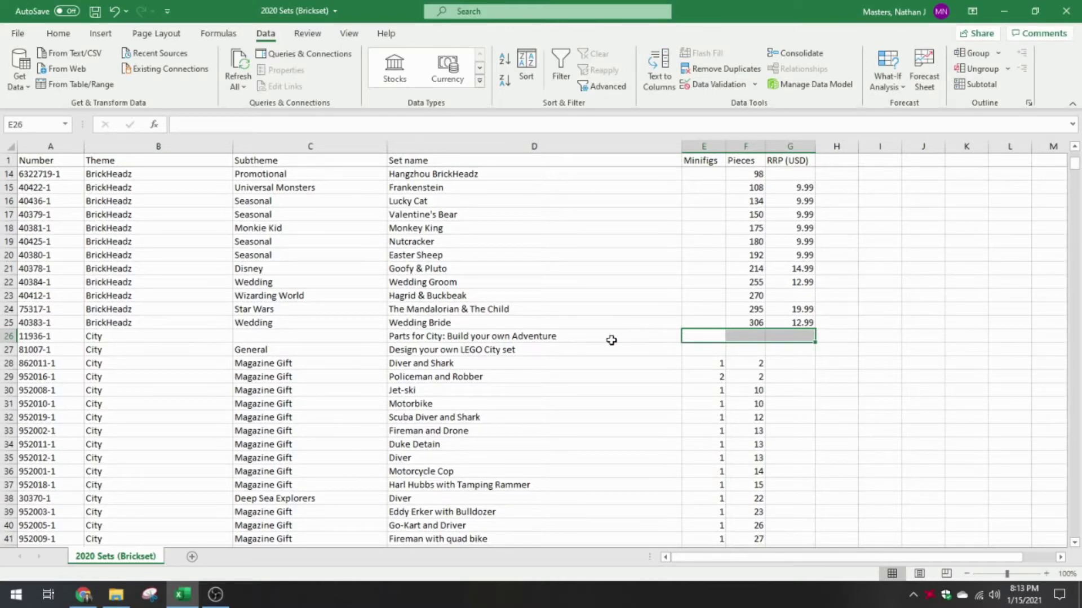
pyautogui.rightClick(11, 336)
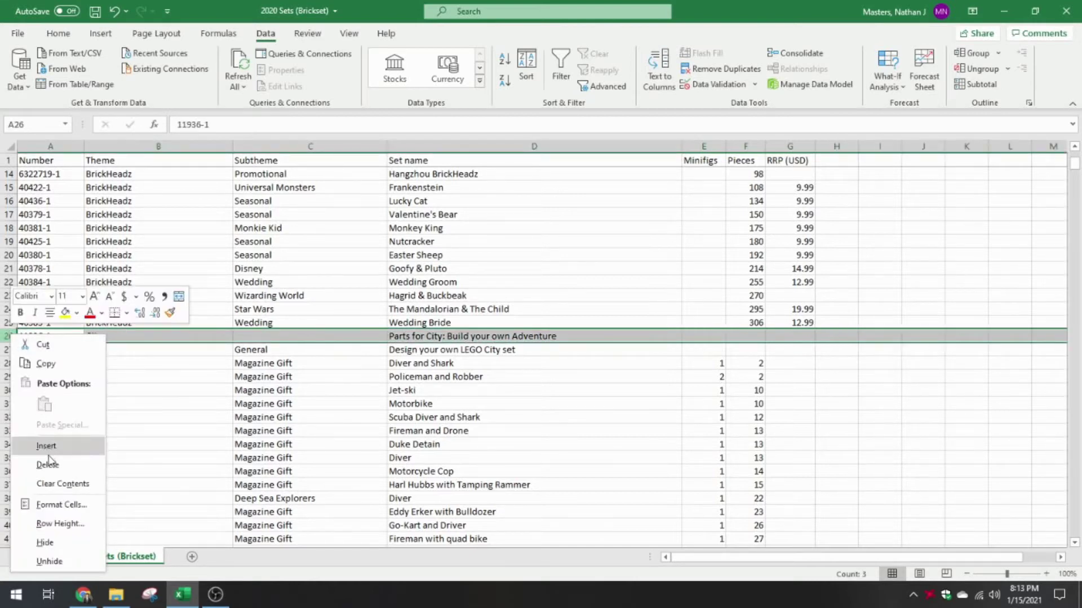
pyautogui.click(39, 462)
pyautogui.scroll(-2, 136, 385)
pyautogui.click(174, 268)
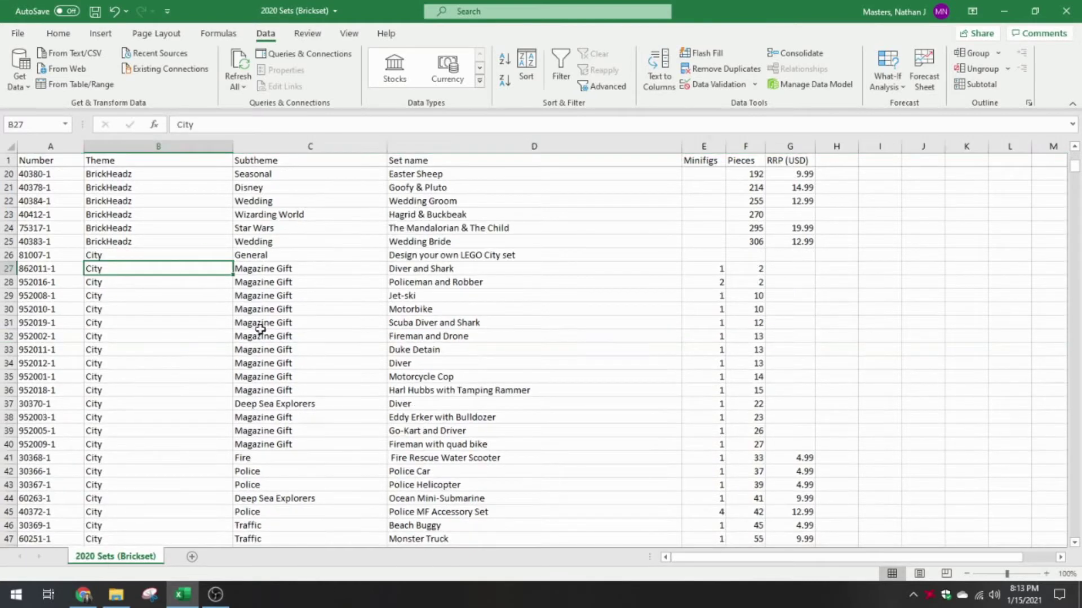
# - Delete the 'Design your own LEGO City set' row
pyautogui.scroll(-1, 344, 347)
pyautogui.scroll(2, 328, 365)
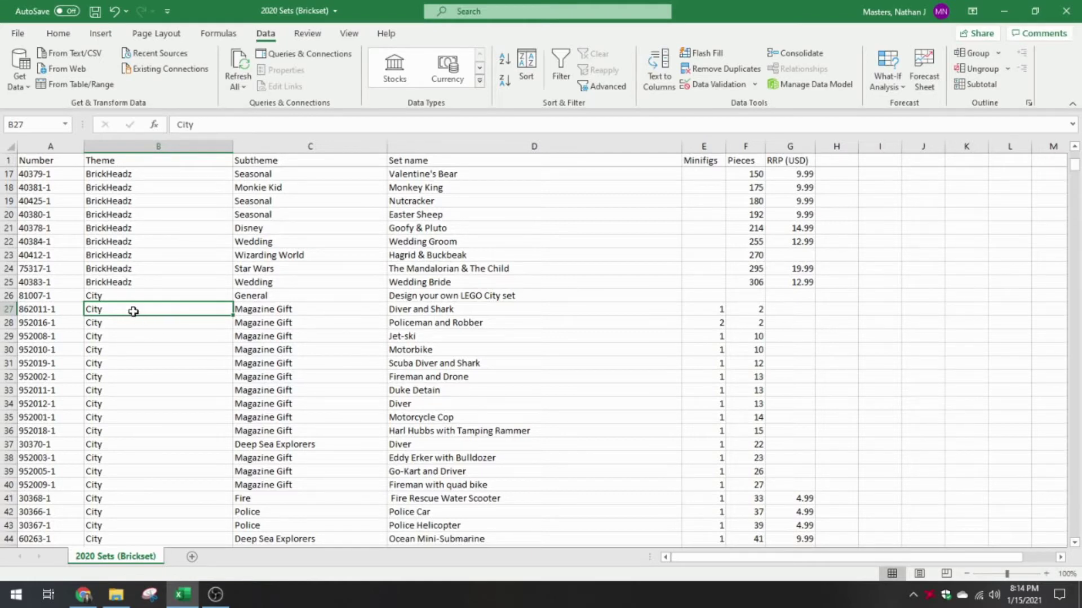
pyautogui.click(145, 294)
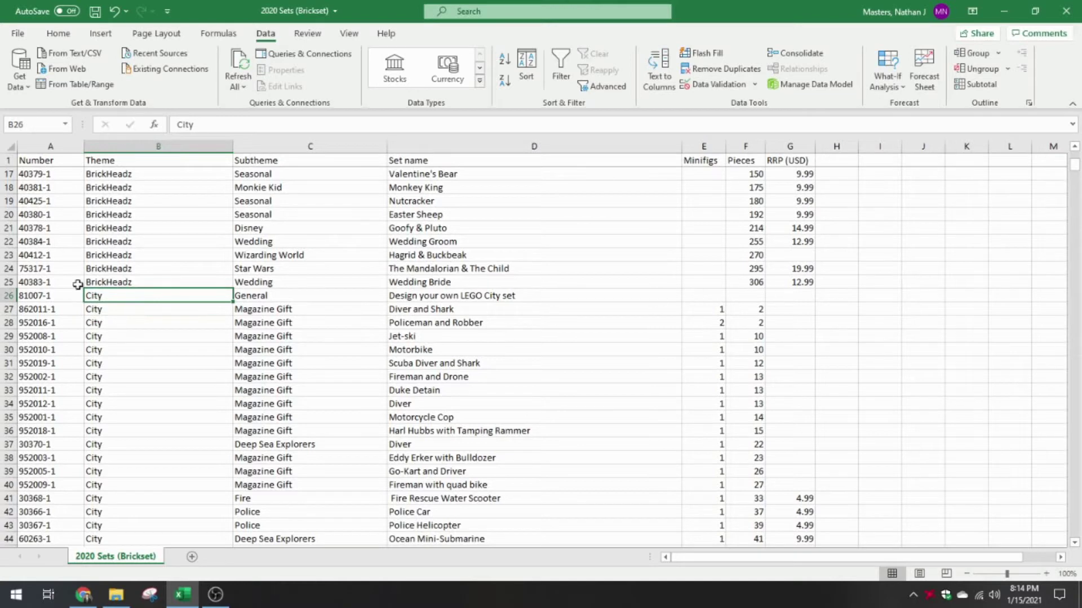
pyautogui.click(3, 295)
pyautogui.rightClick(3, 296)
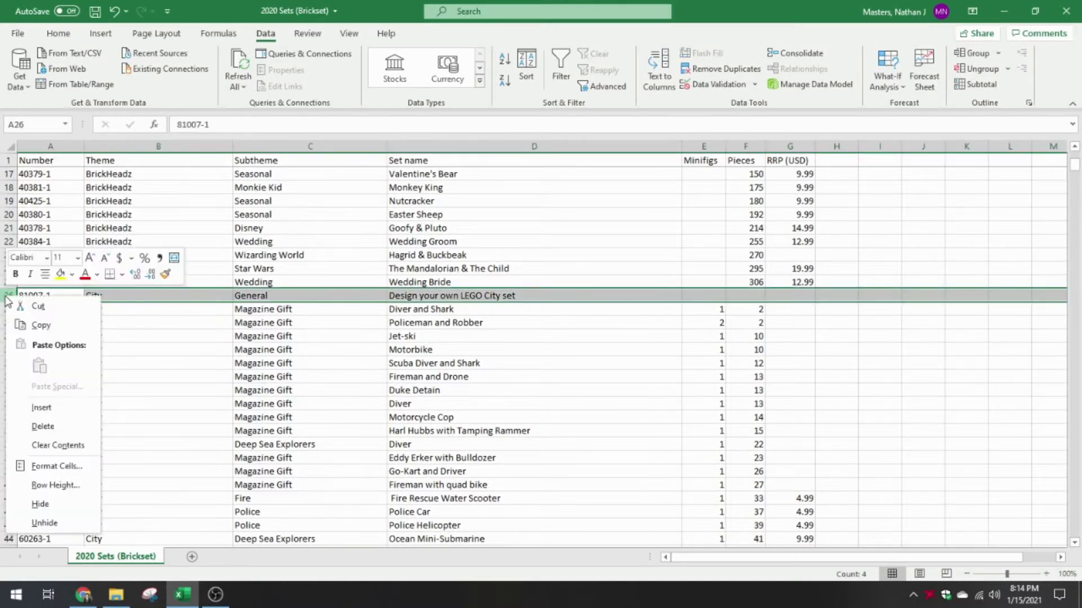
pyautogui.click(49, 431)
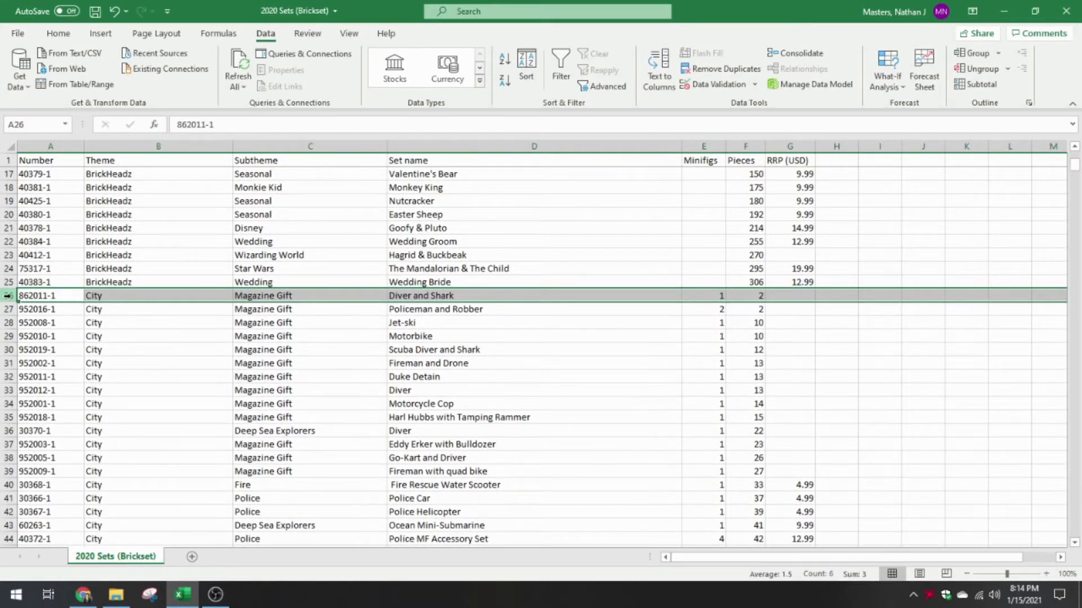
# - Delete all the City Magazine Gift set rows
pyautogui.moveTo(8, 295); pyautogui.dragTo(9, 417)
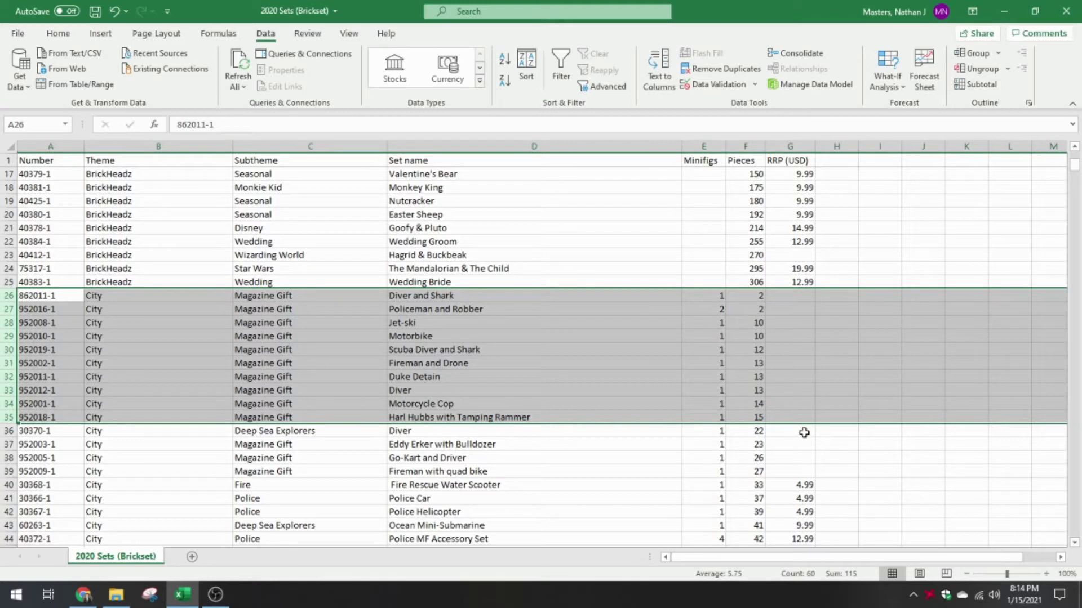
pyautogui.rightClick(3, 296)
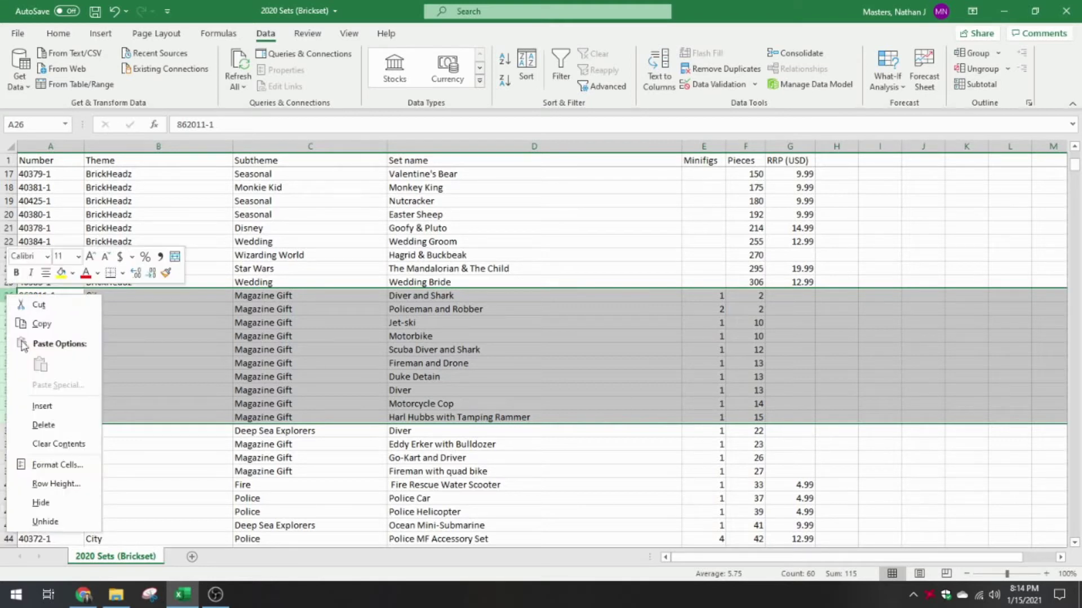
pyautogui.click(44, 424)
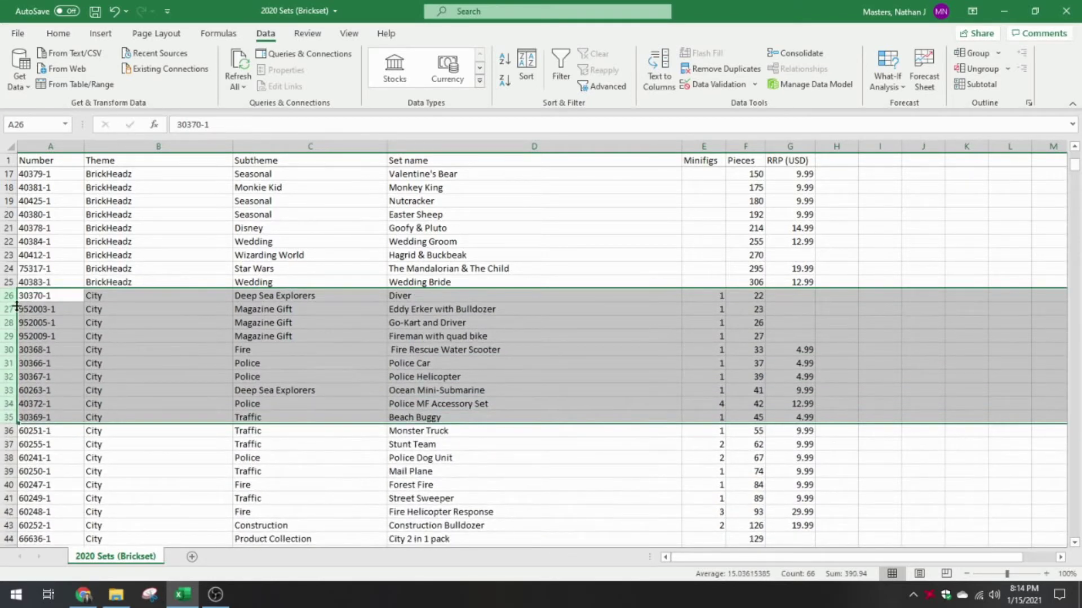
pyautogui.click(7, 308)
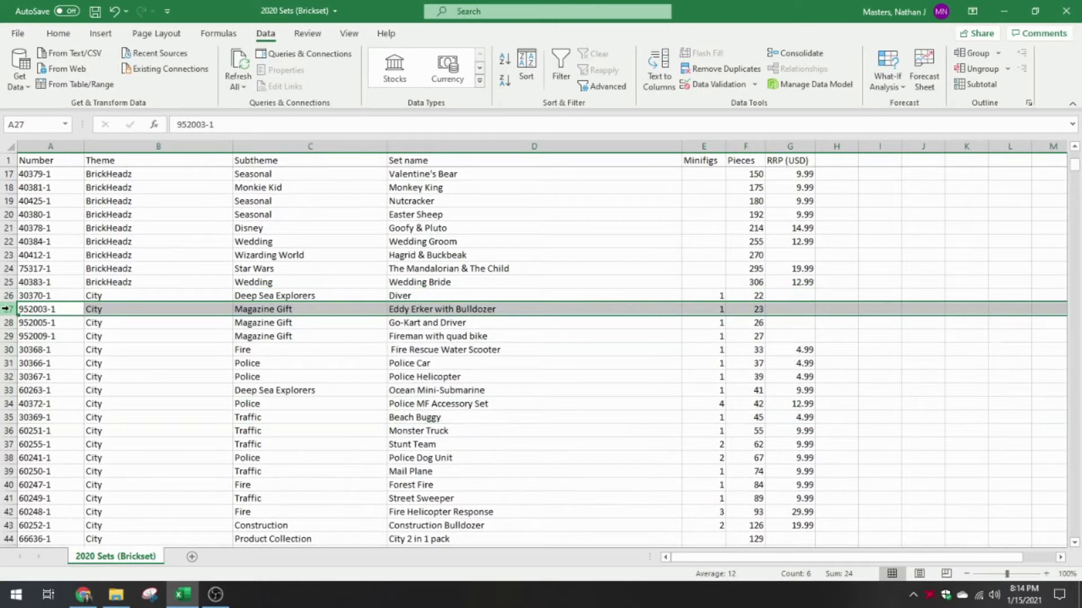
pyautogui.moveTo(9, 308); pyautogui.dragTo(6, 335)
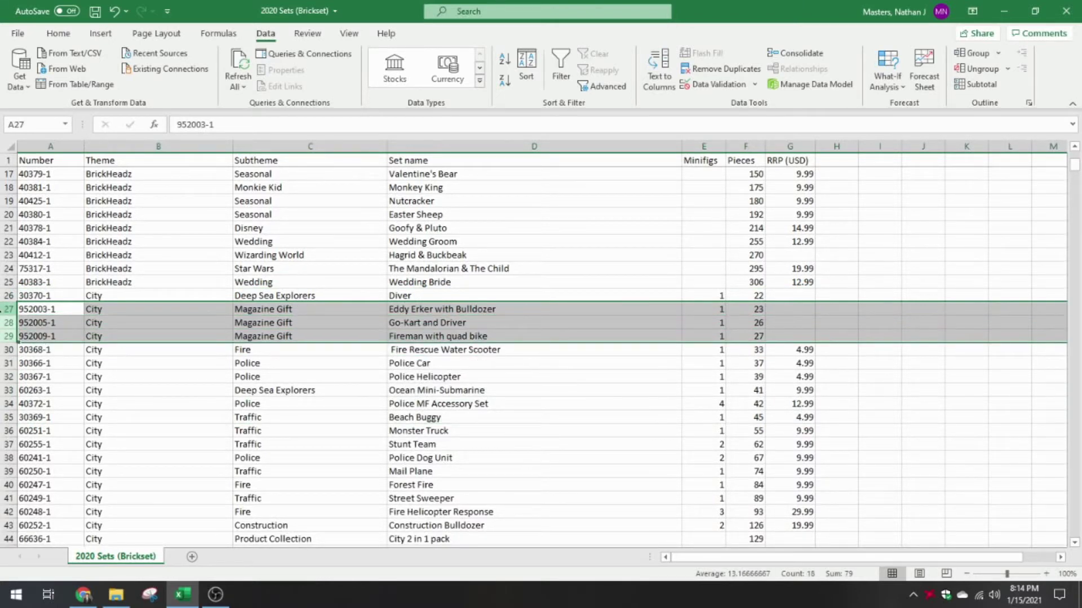
pyautogui.rightClick(7, 336)
pyautogui.click(46, 440)
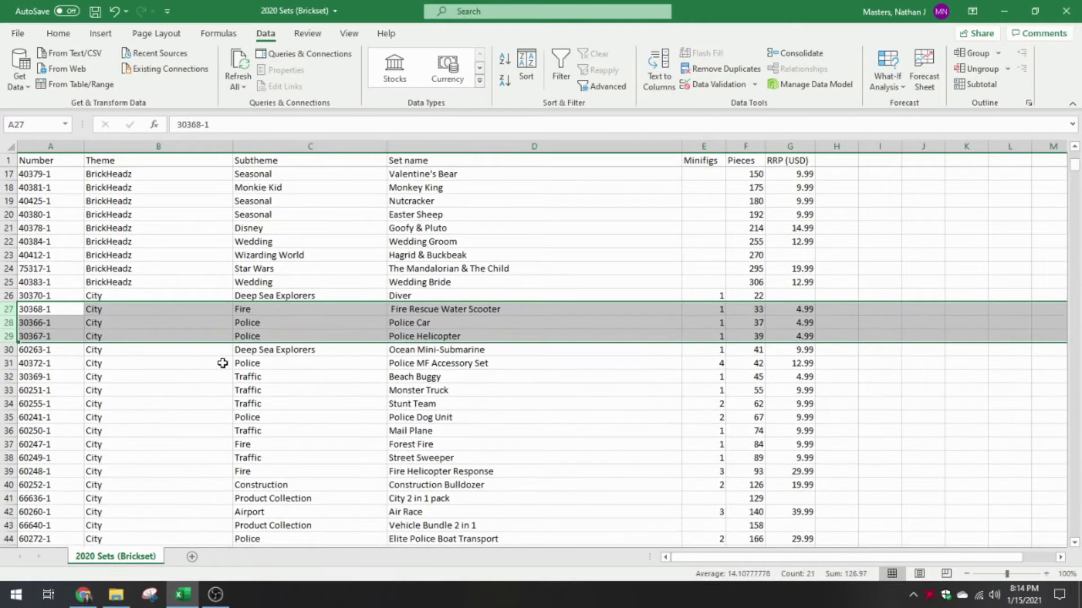
pyautogui.click(204, 358)
pyautogui.click(210, 350)
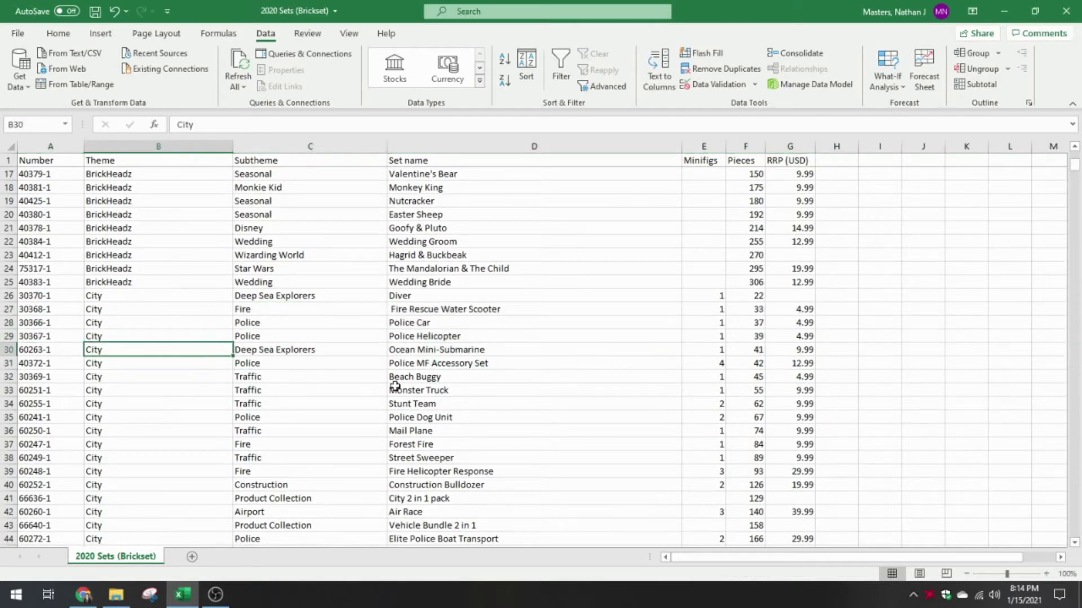
# - Delete the unpriced 3-in-1 Bundle Pack and Space Bundle 2 in 1 rows
pyautogui.scroll(-5, 188, 363)
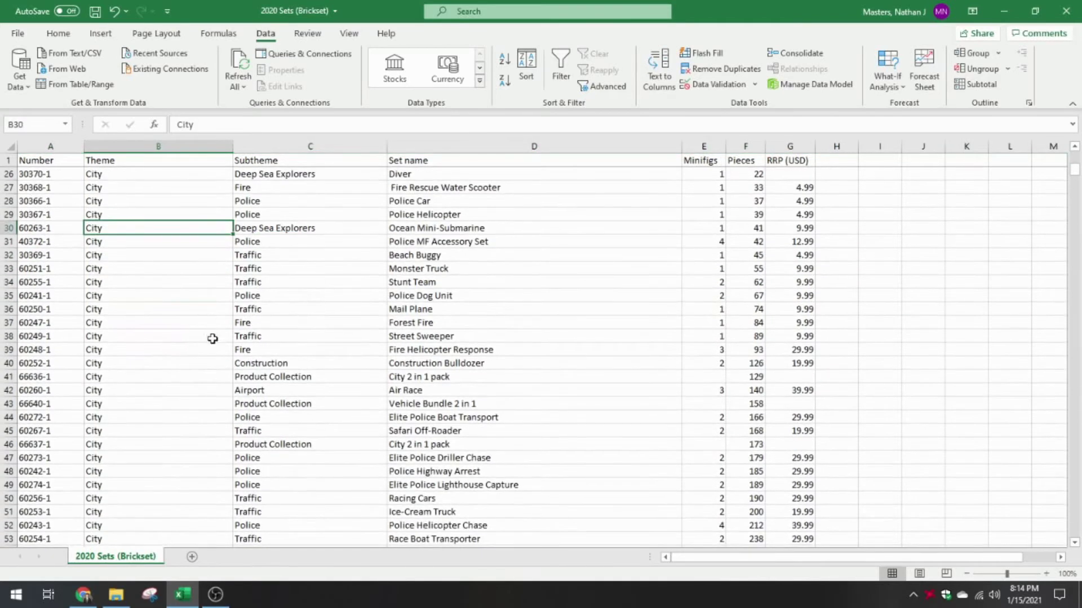
pyautogui.scroll(-4, 191, 297)
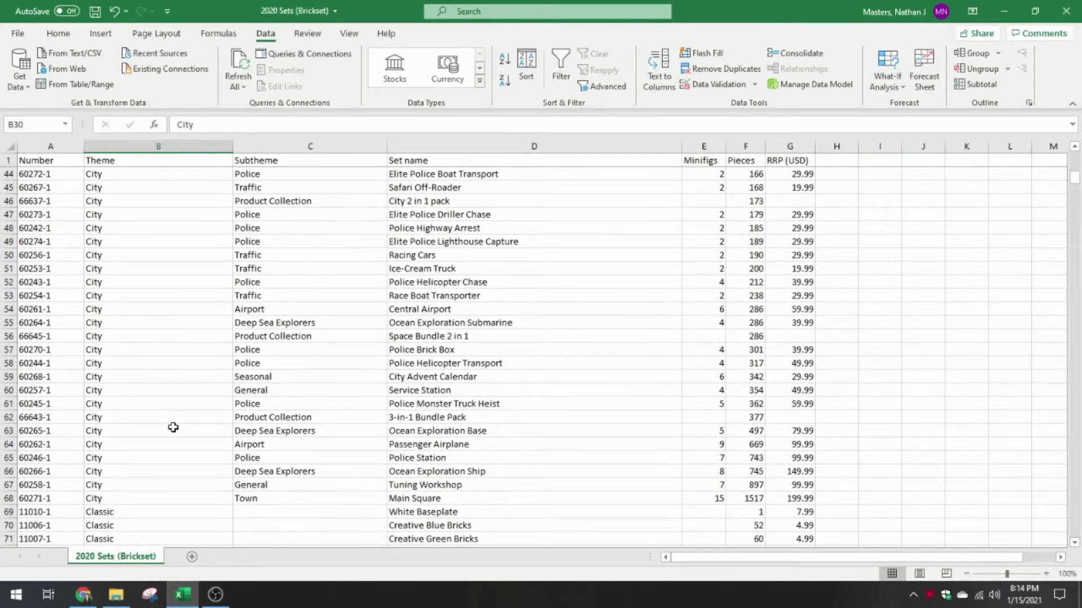
pyautogui.click(347, 420)
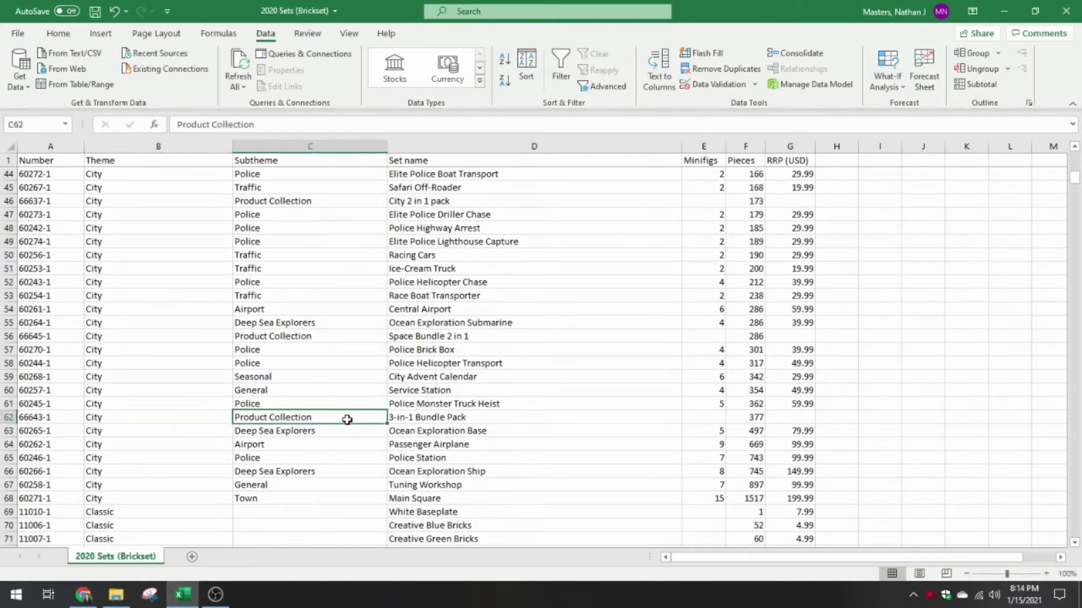
pyautogui.click(496, 419)
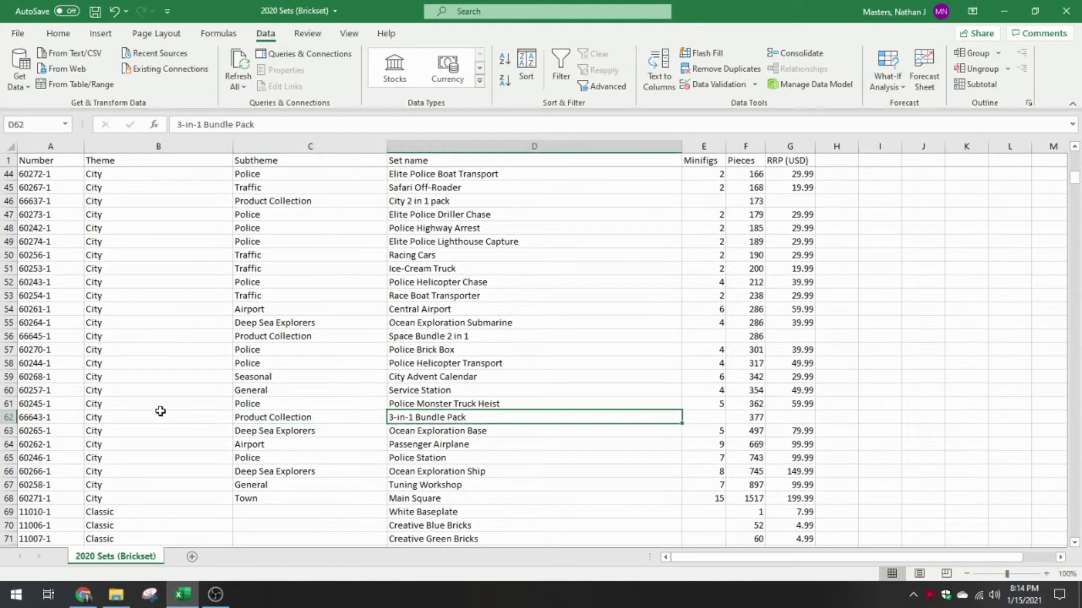
pyautogui.click(6, 417)
pyautogui.rightClick(7, 418)
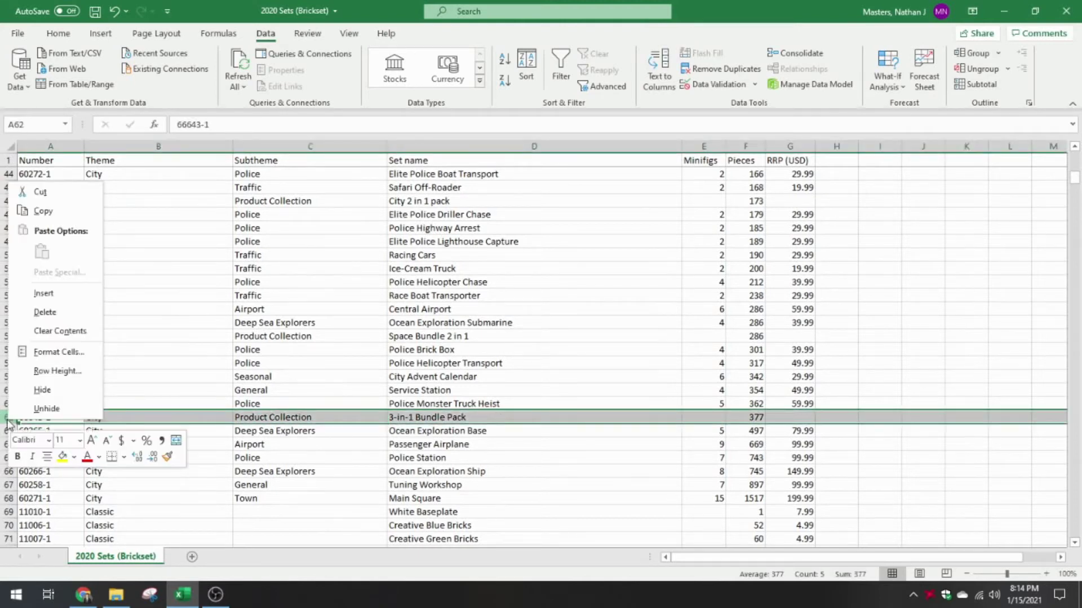
pyautogui.click(49, 315)
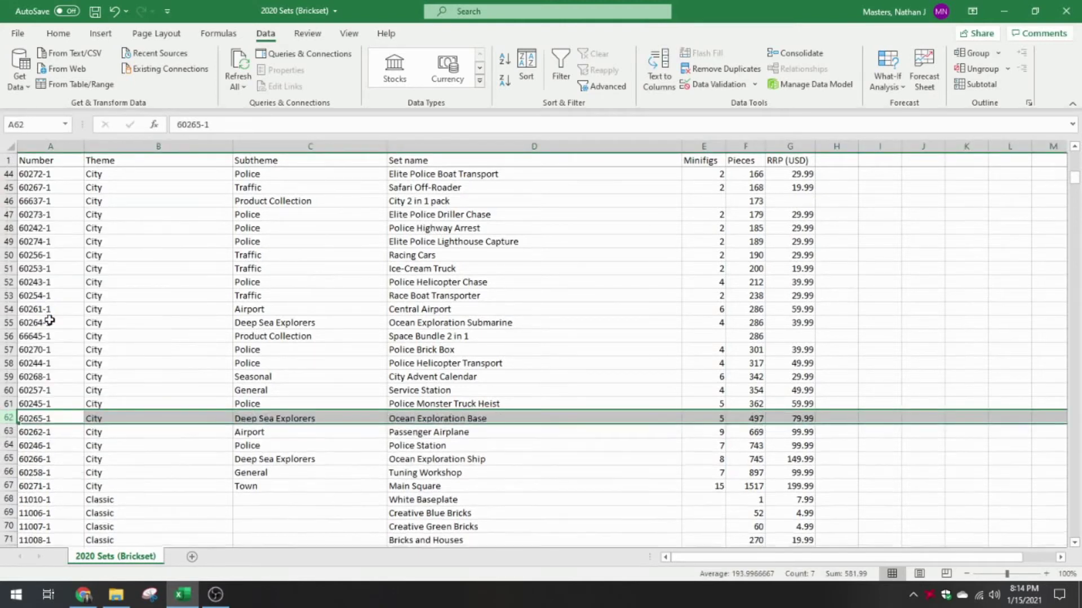
pyautogui.click(190, 404)
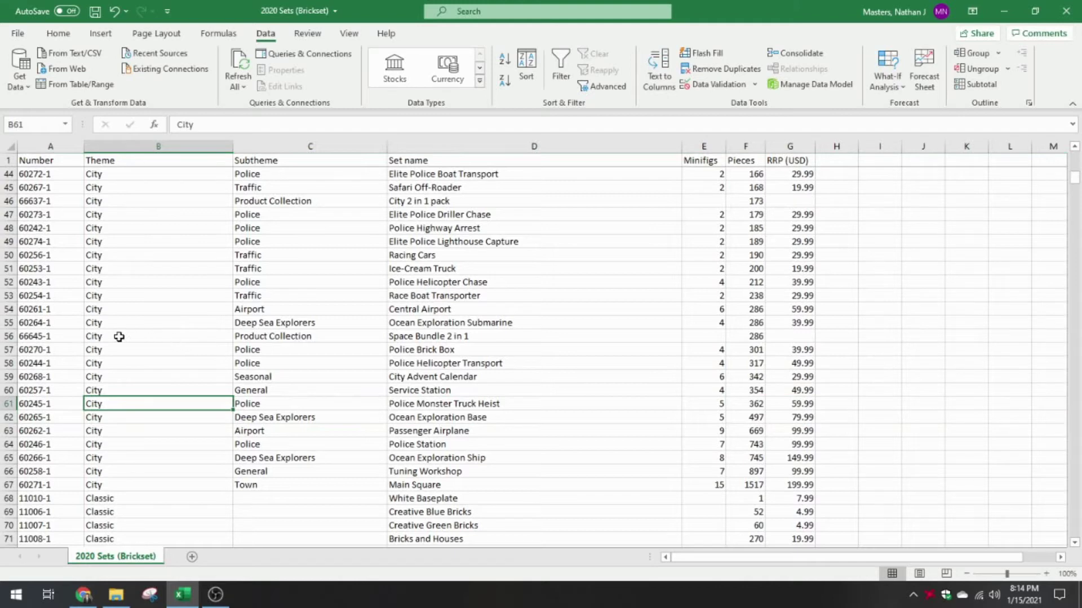
pyautogui.click(8, 336)
pyautogui.rightClick(10, 337)
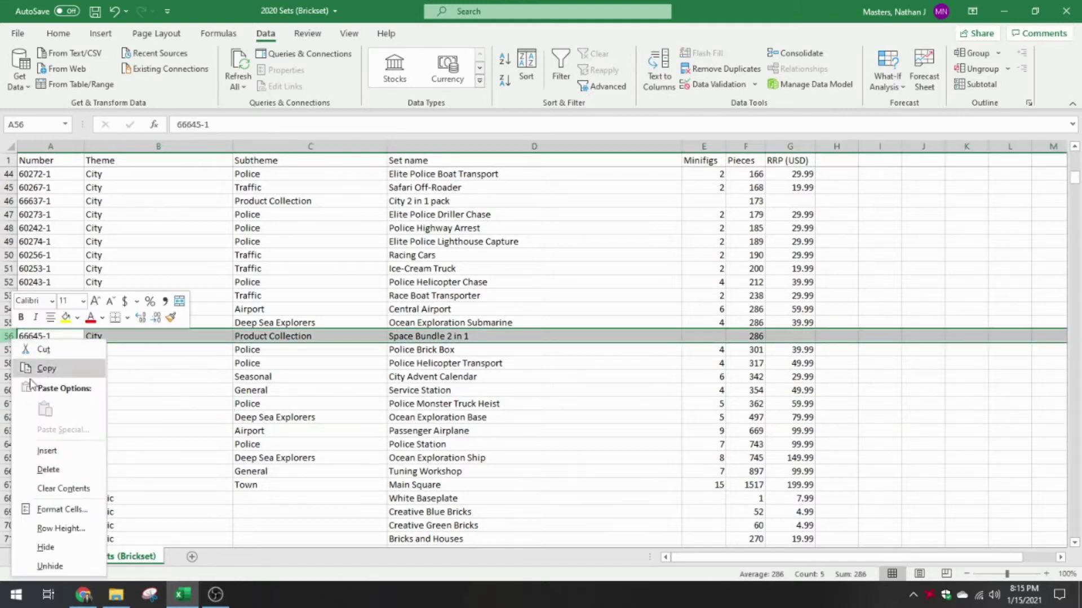
pyautogui.click(48, 470)
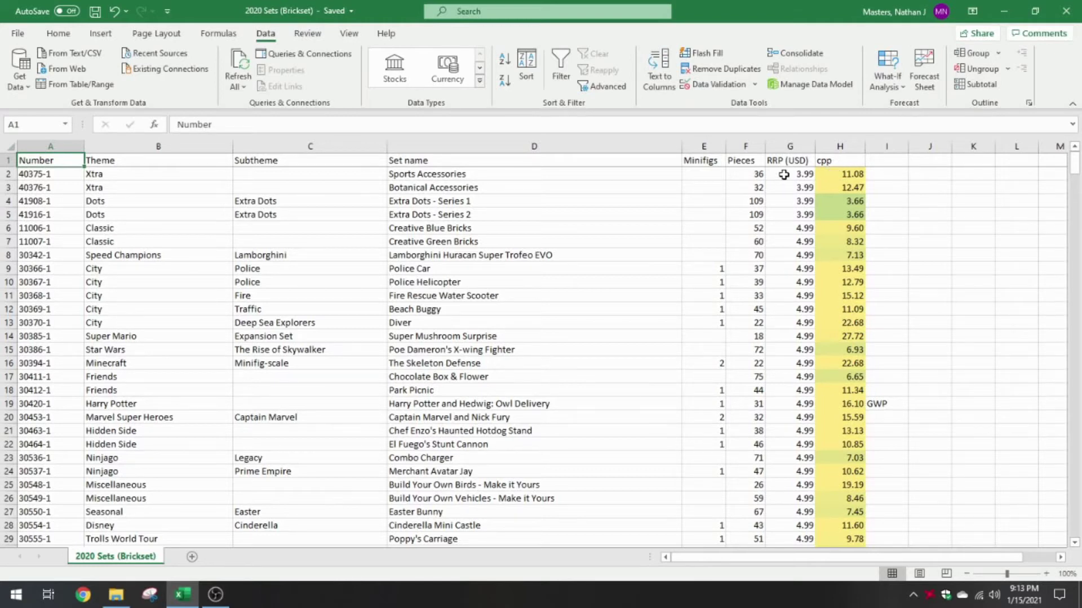
# - Check the =(100*G2)/F2 cpp formula in H2, empty Minifigs in E2, and the Extra Dots entry
pyautogui.click(831, 175)
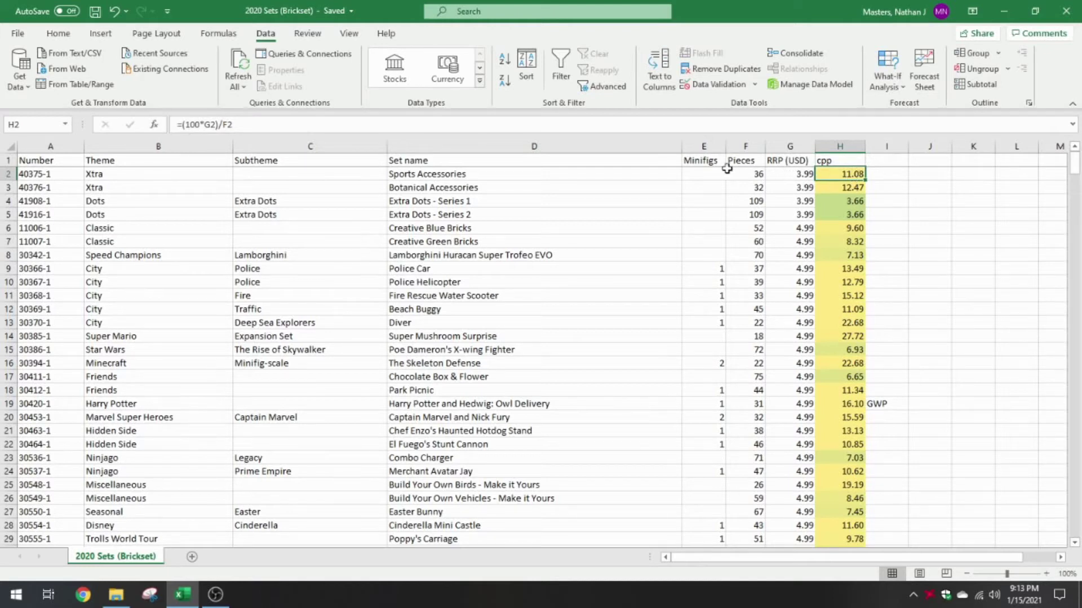
pyautogui.click(697, 176)
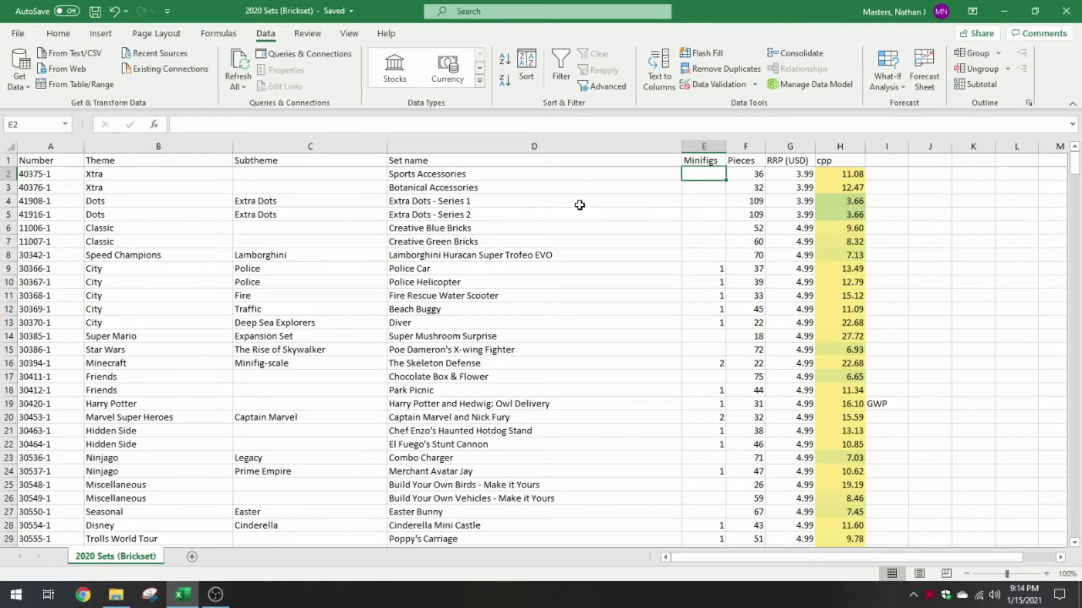
pyautogui.click(517, 201)
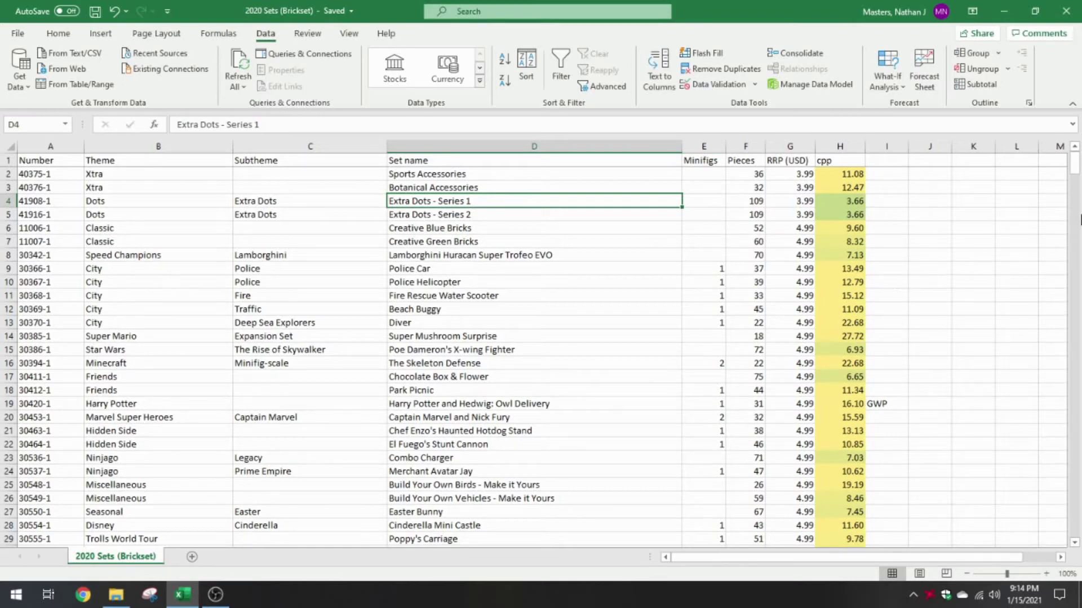
pyautogui.moveTo(1076, 176); pyautogui.dragTo(1075, 243)
pyautogui.click(531, 297)
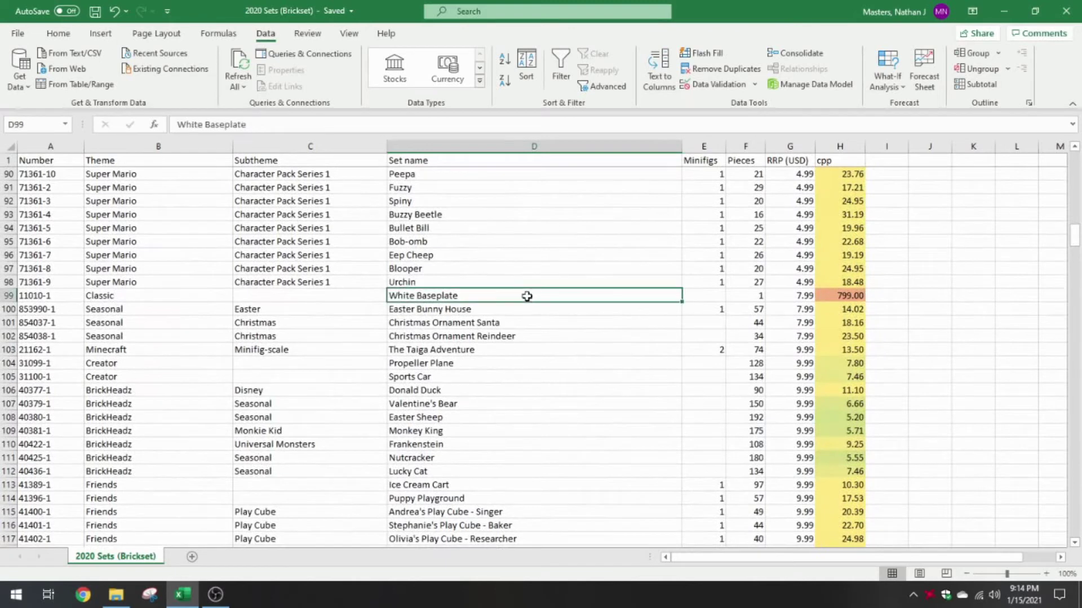
pyautogui.click(749, 297)
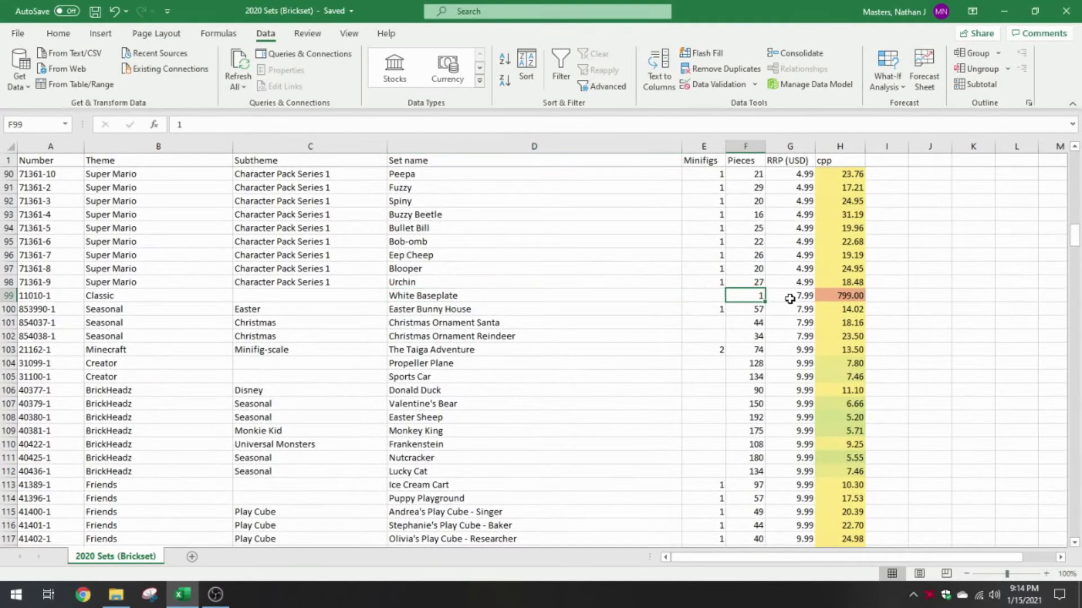
pyautogui.click(789, 297)
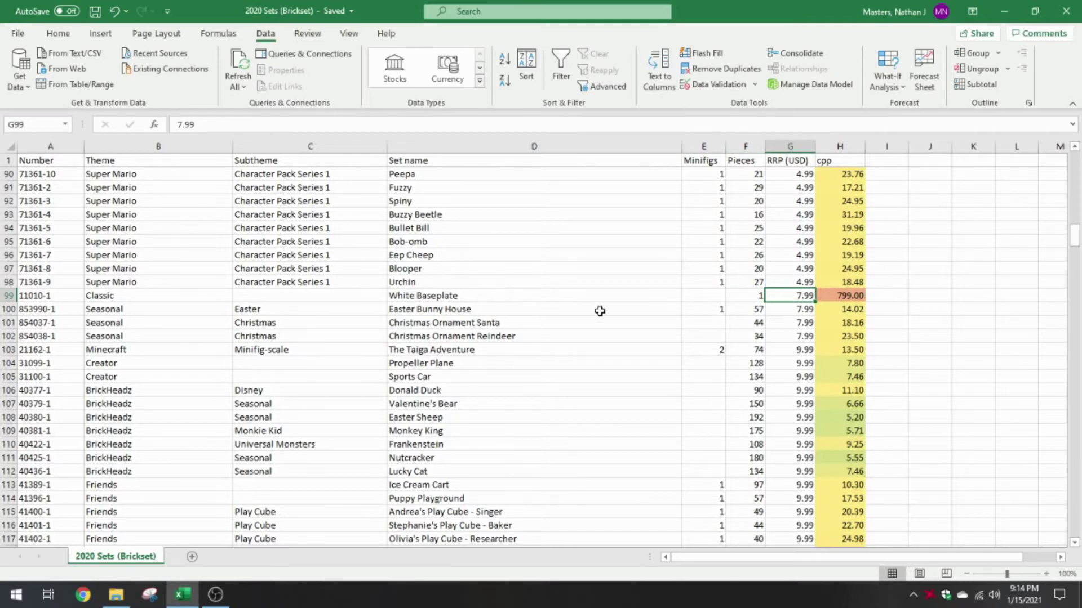
pyautogui.scroll(1, 599, 311)
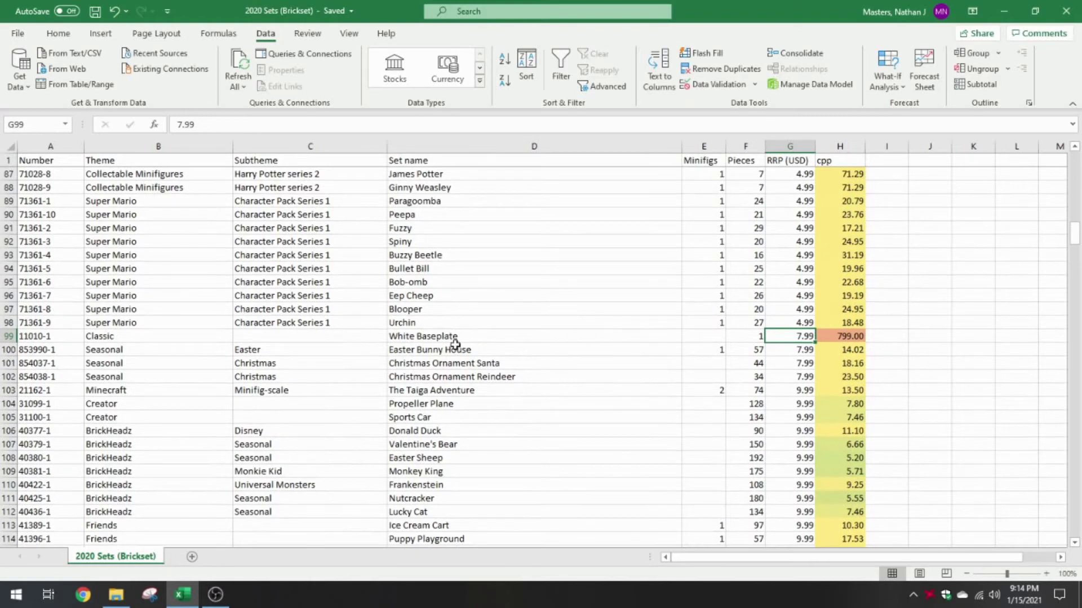
pyautogui.click(535, 336)
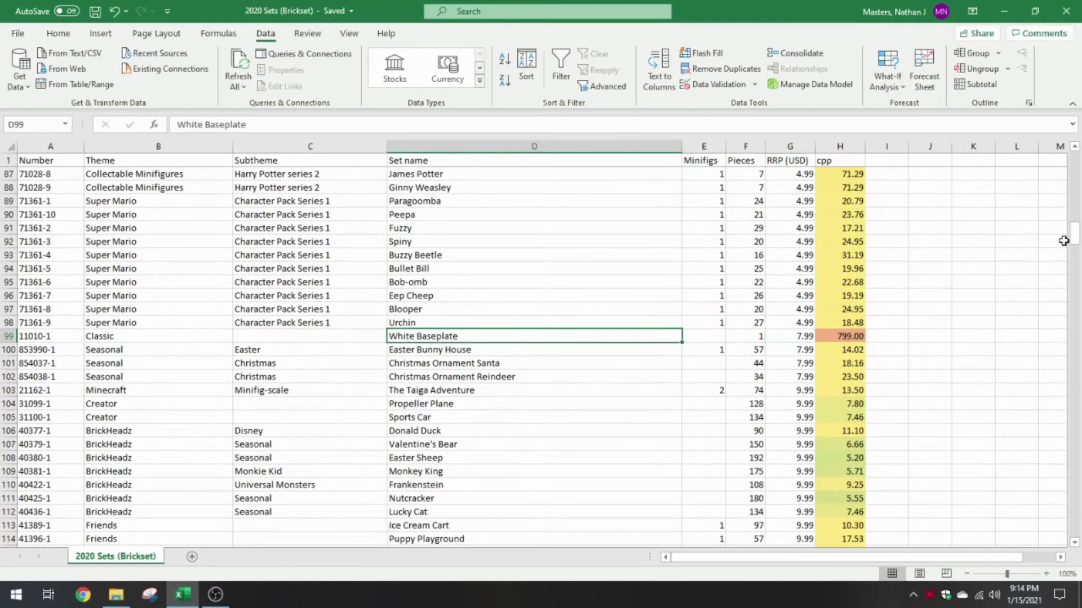
pyautogui.moveTo(1074, 235); pyautogui.dragTo(1074, 163)
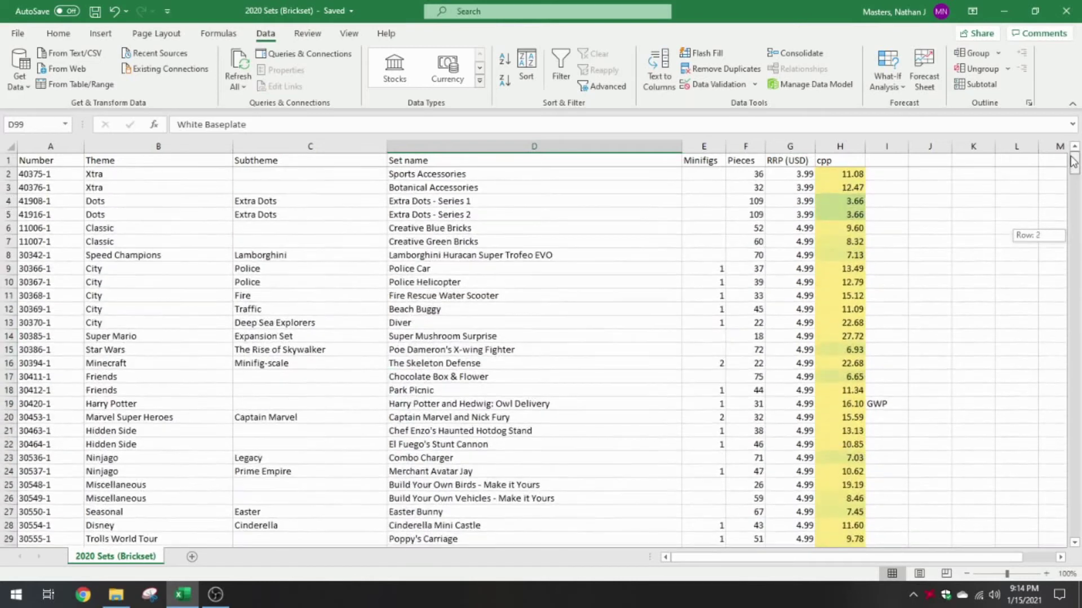
pyautogui.click(56, 175)
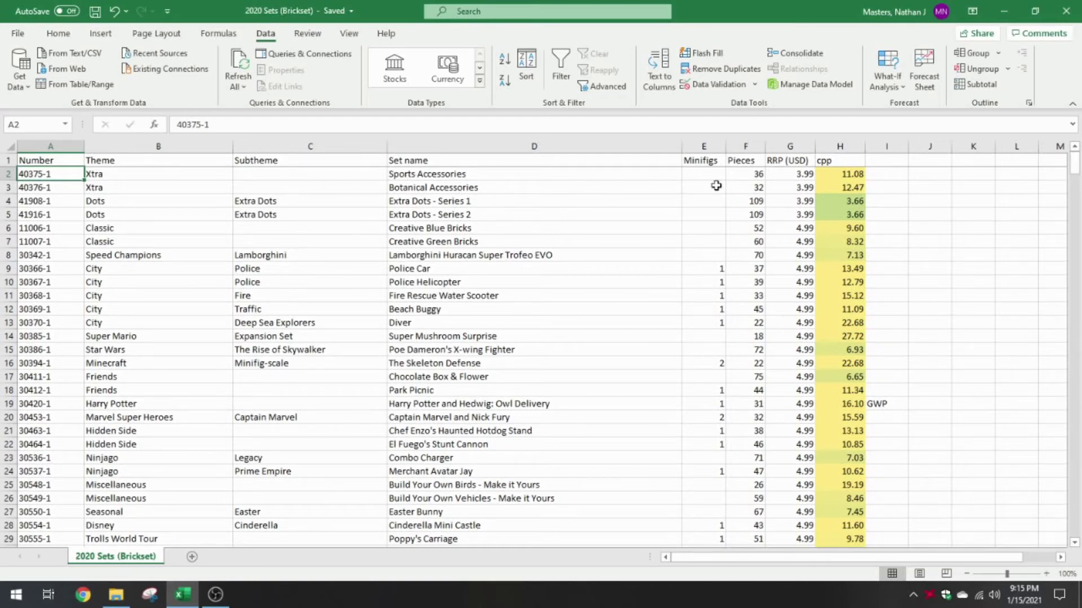
# - Verify the row 469 SUM totals: 984 minifigs, 198363 pieces, 19311.44 USD
pyautogui.moveTo(1079, 170); pyautogui.dragTo(1079, 521)
pyautogui.scroll(-4, 939, 324)
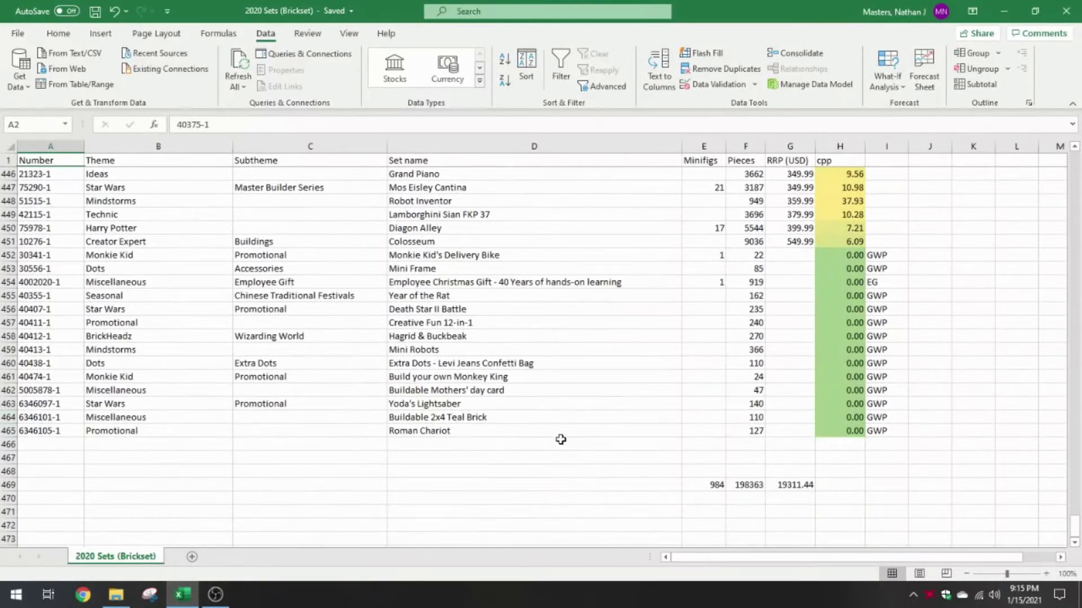
pyautogui.scroll(1, 557, 435)
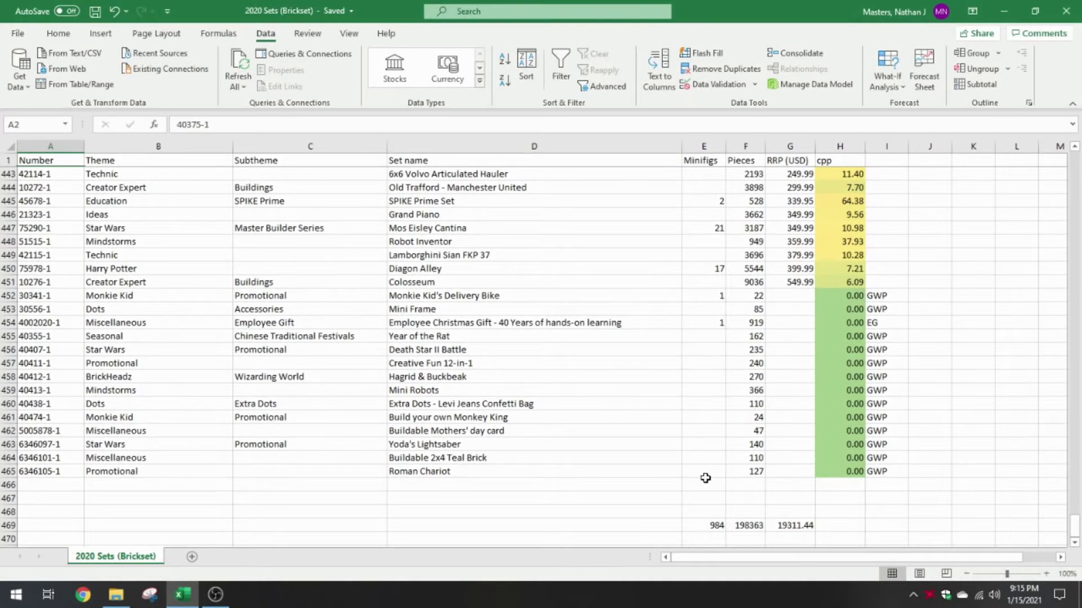
pyautogui.scroll(-1, 709, 514)
pyautogui.click(702, 486)
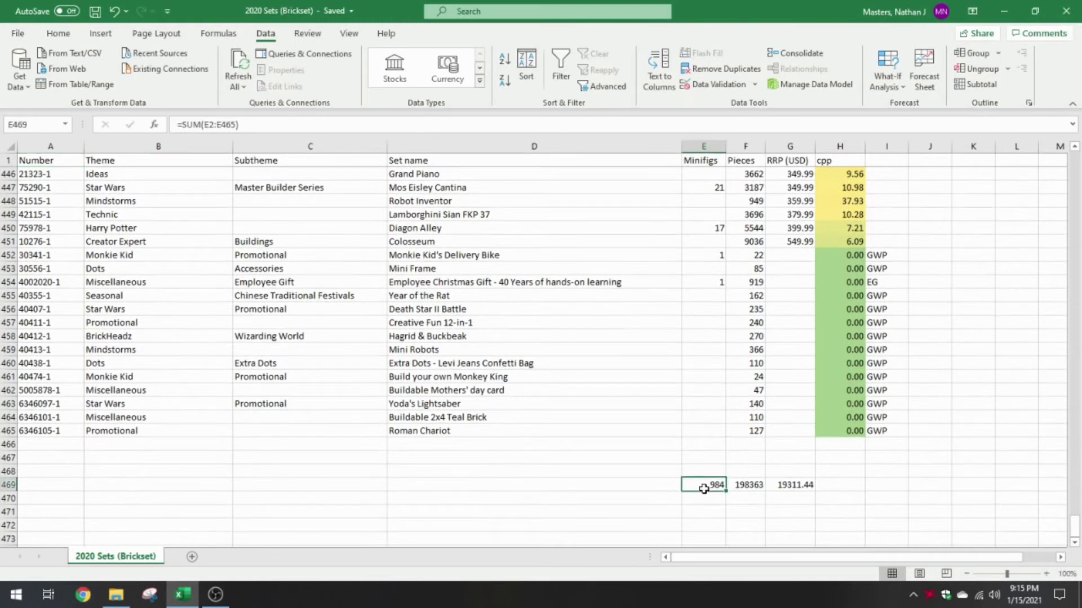
pyautogui.click(755, 486)
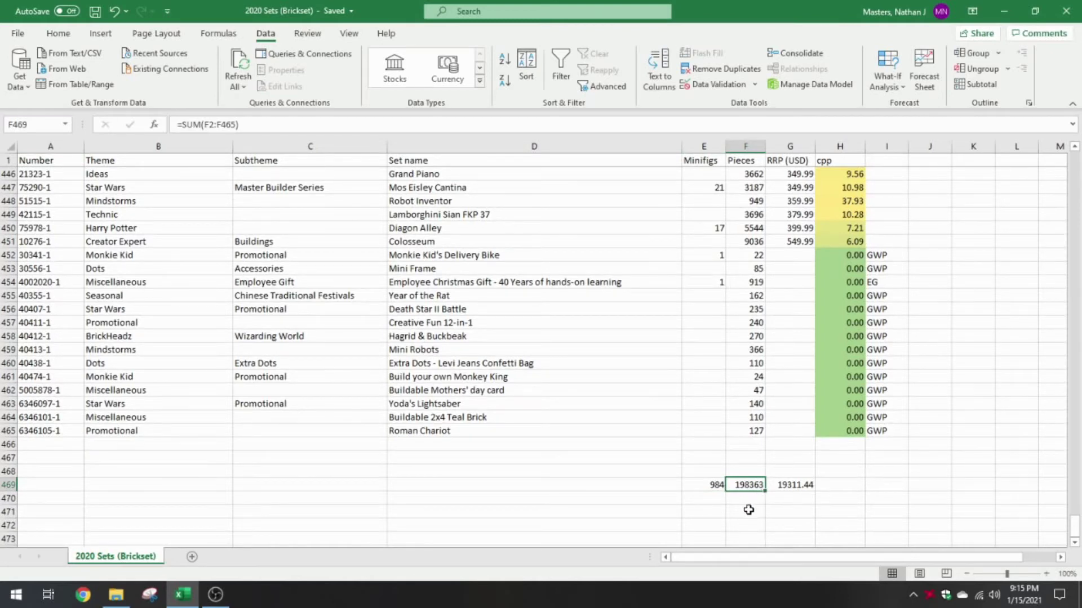
pyautogui.click(8, 417)
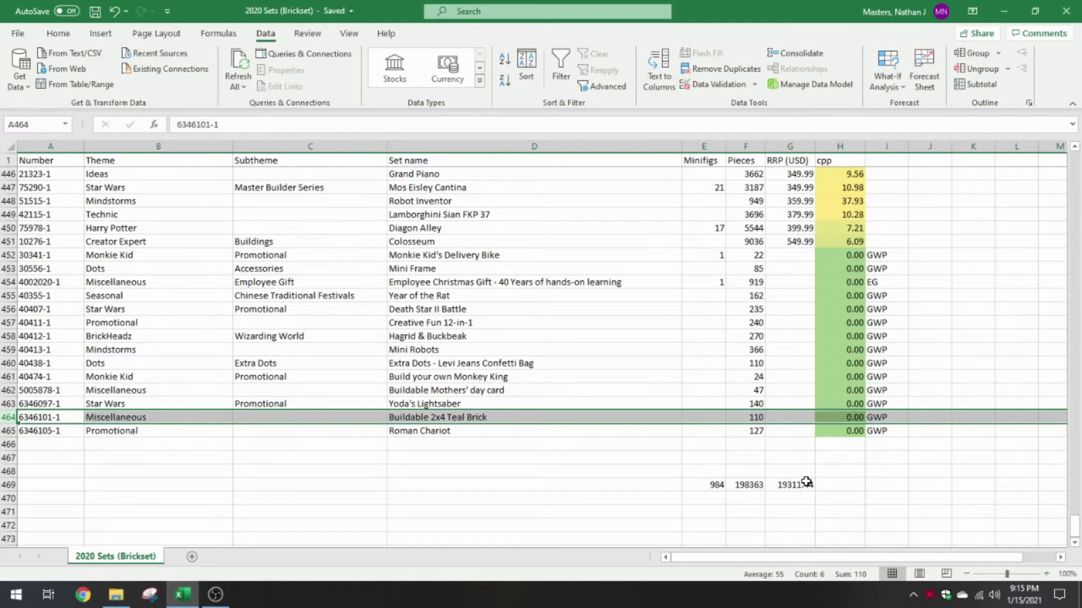
pyautogui.click(795, 256)
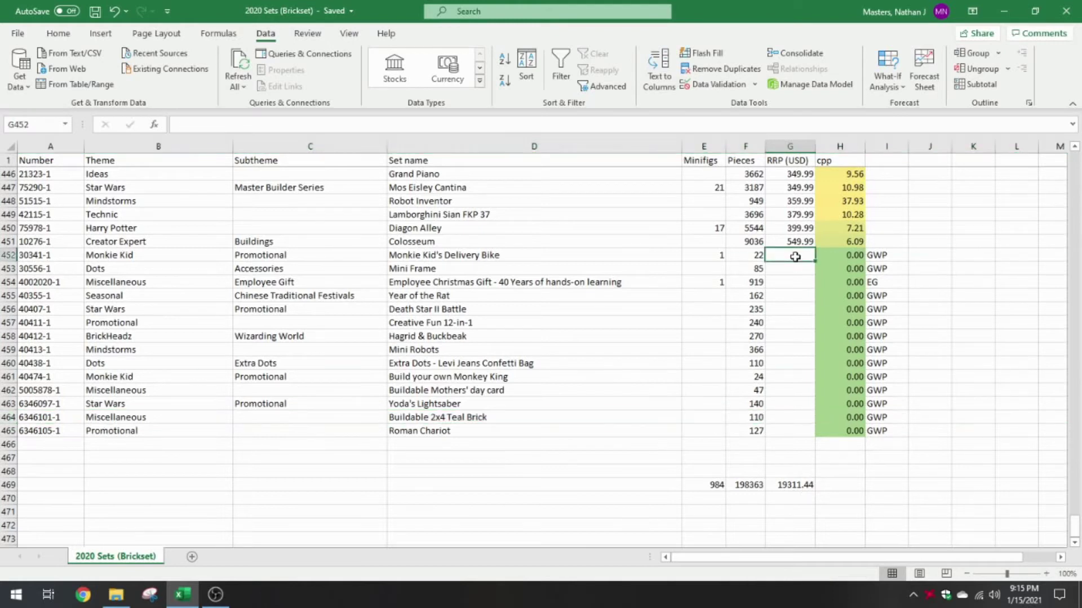
pyautogui.moveTo(795, 256); pyautogui.dragTo(802, 421)
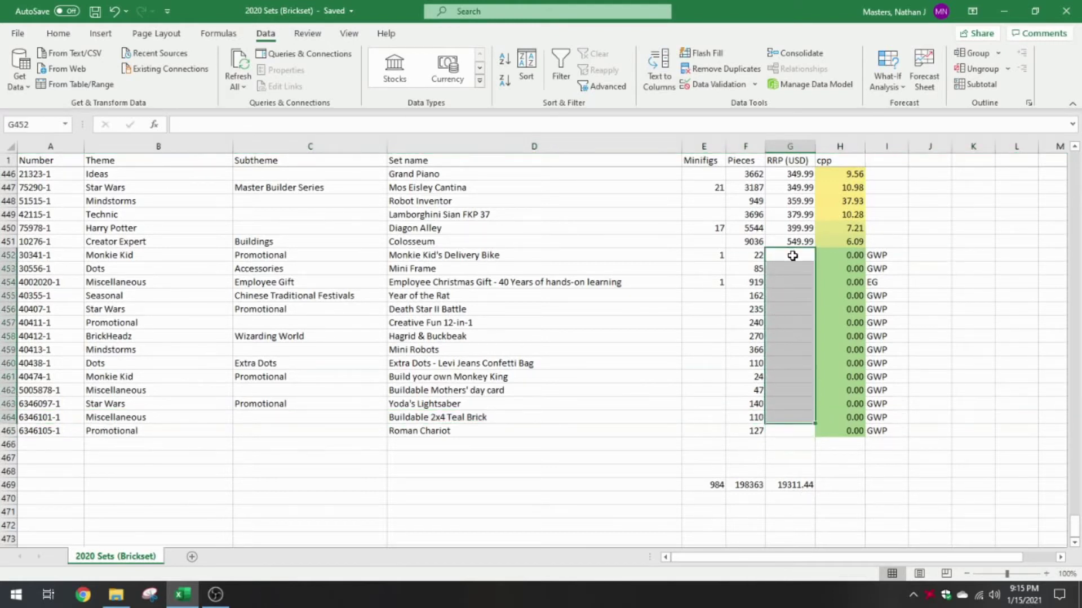
pyautogui.click(791, 431)
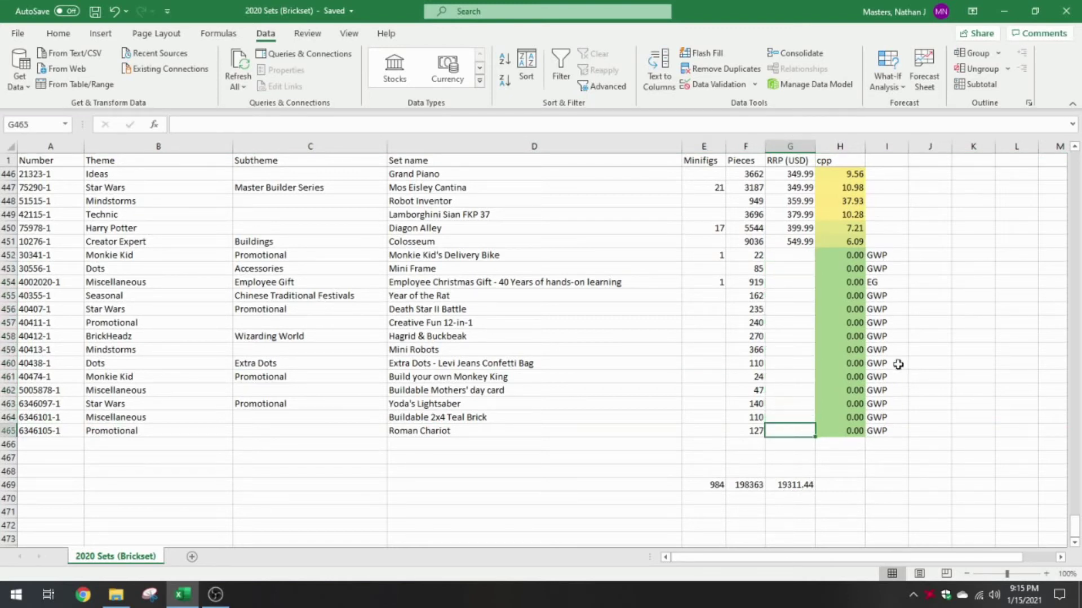
pyautogui.click(887, 283)
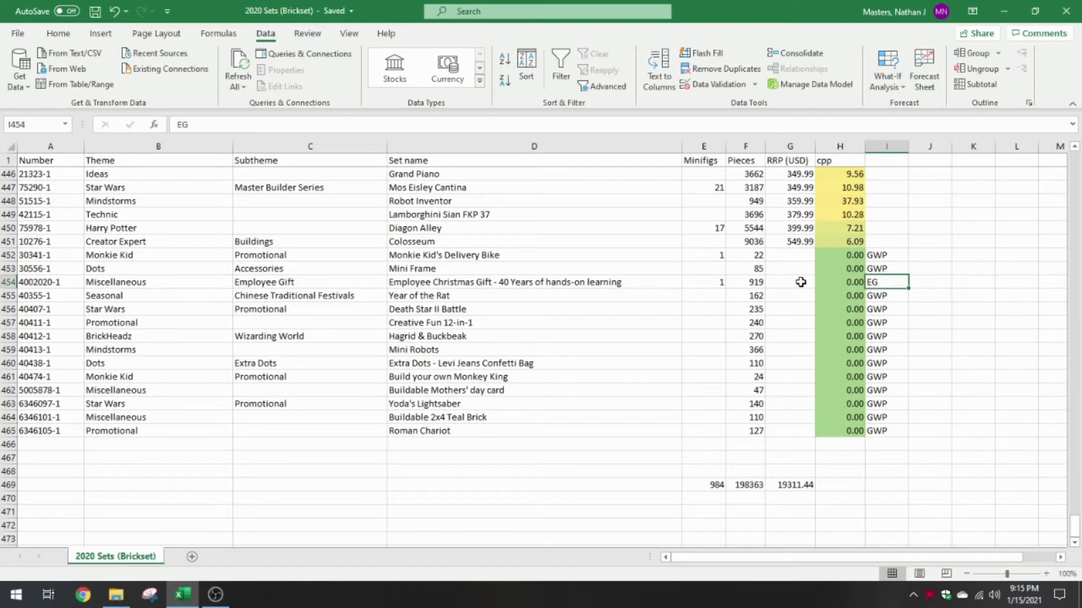
pyautogui.click(739, 283)
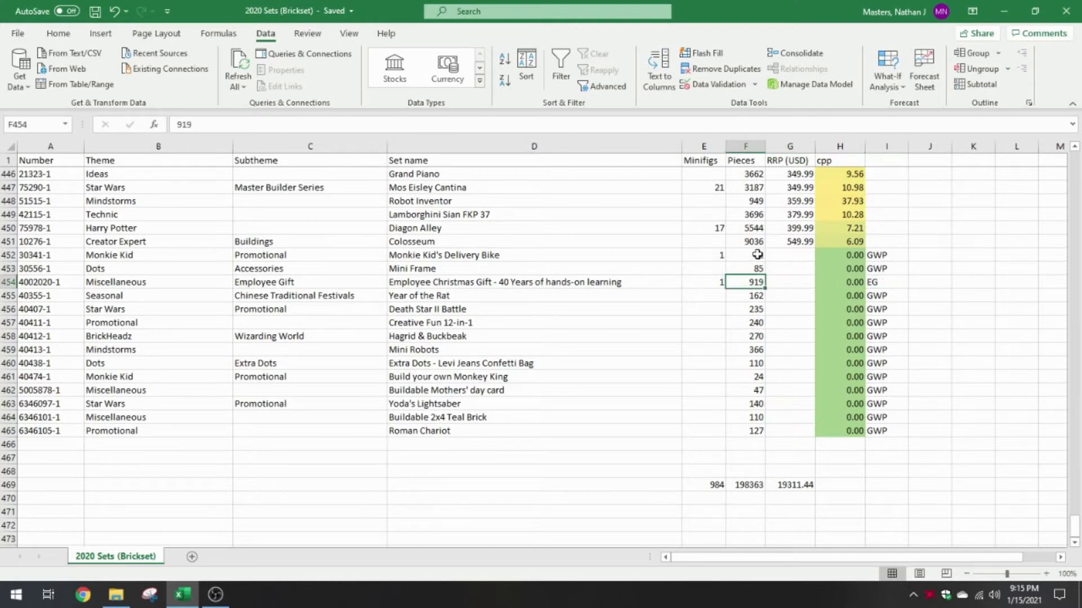
pyautogui.click(706, 258)
pyautogui.click(707, 283)
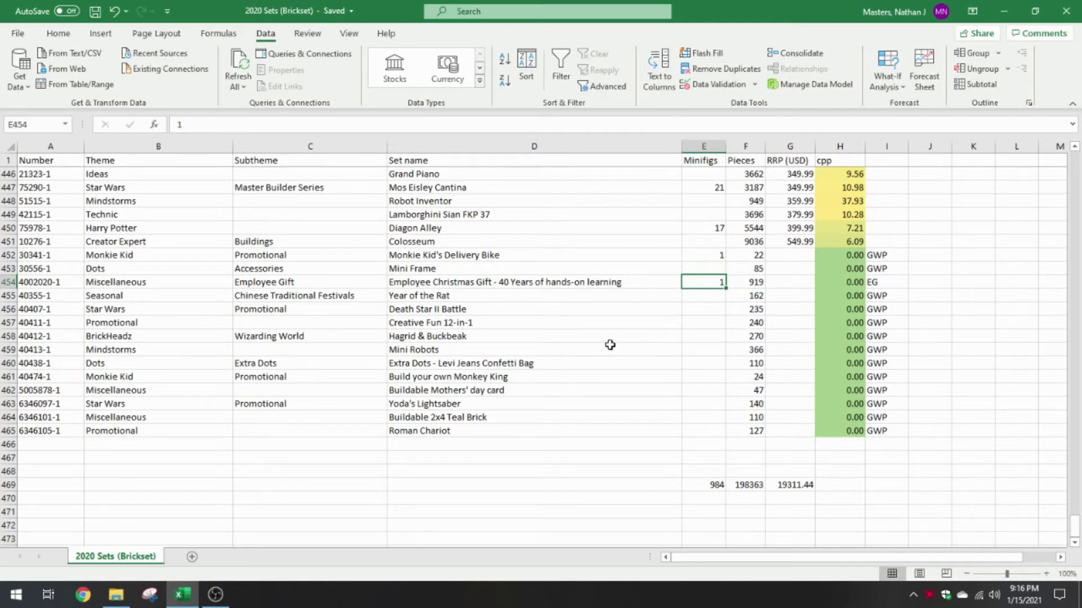
pyautogui.click(877, 286)
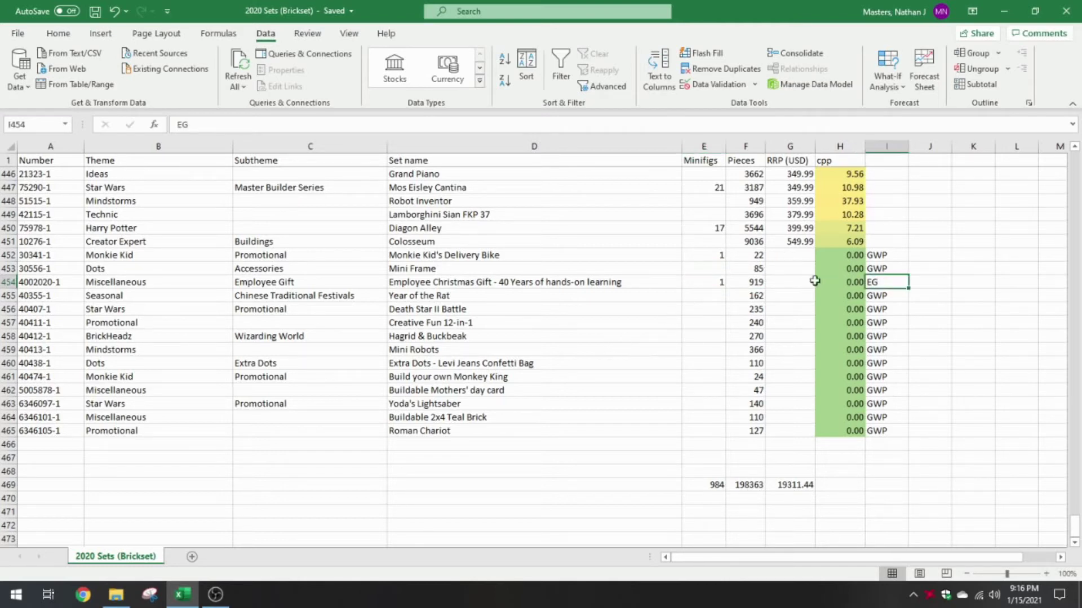
pyautogui.click(634, 283)
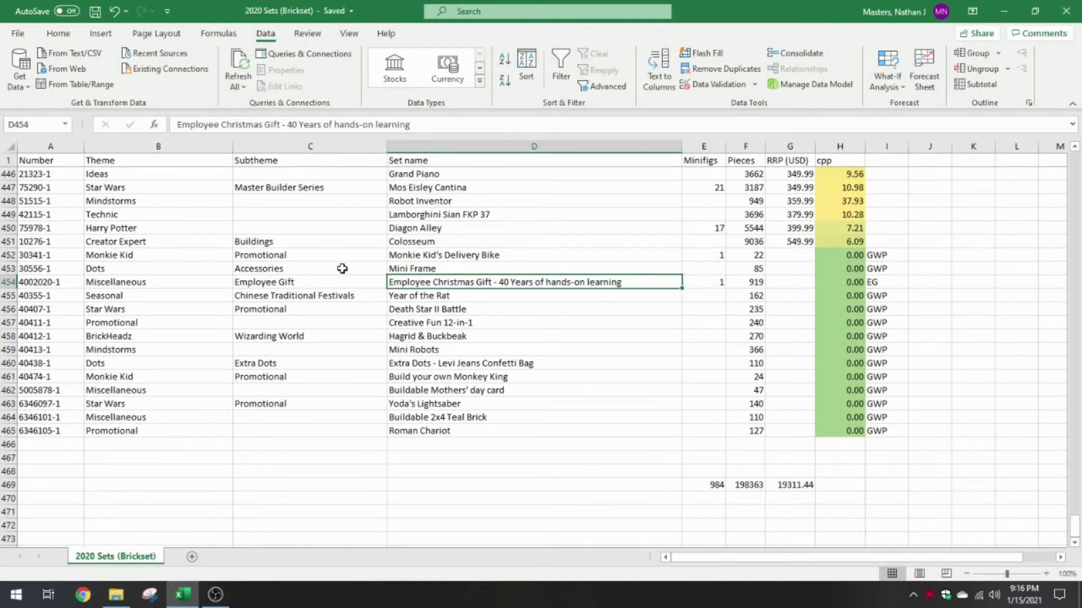
# - Confirm the Employee Christmas Gift set's name, piece count and missing price
pyautogui.click(65, 284)
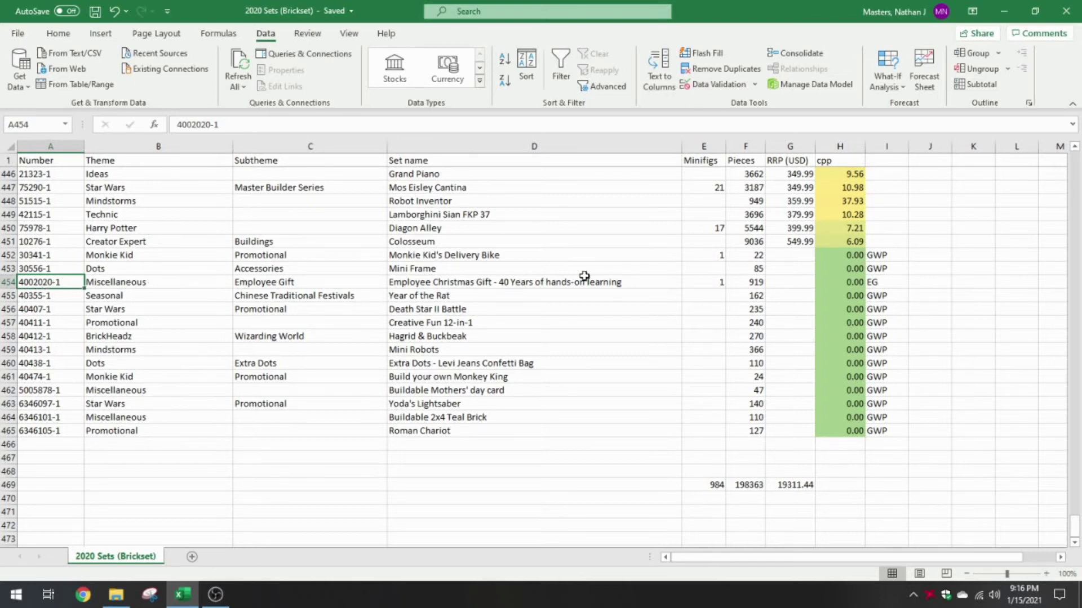
pyautogui.click(642, 283)
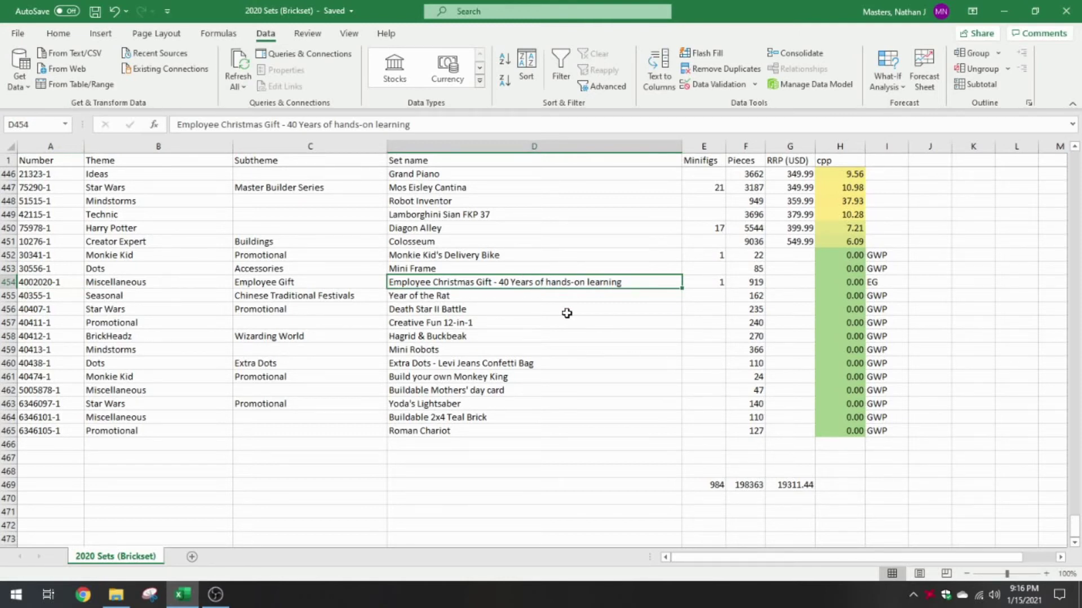
pyautogui.scroll(1, 610, 340)
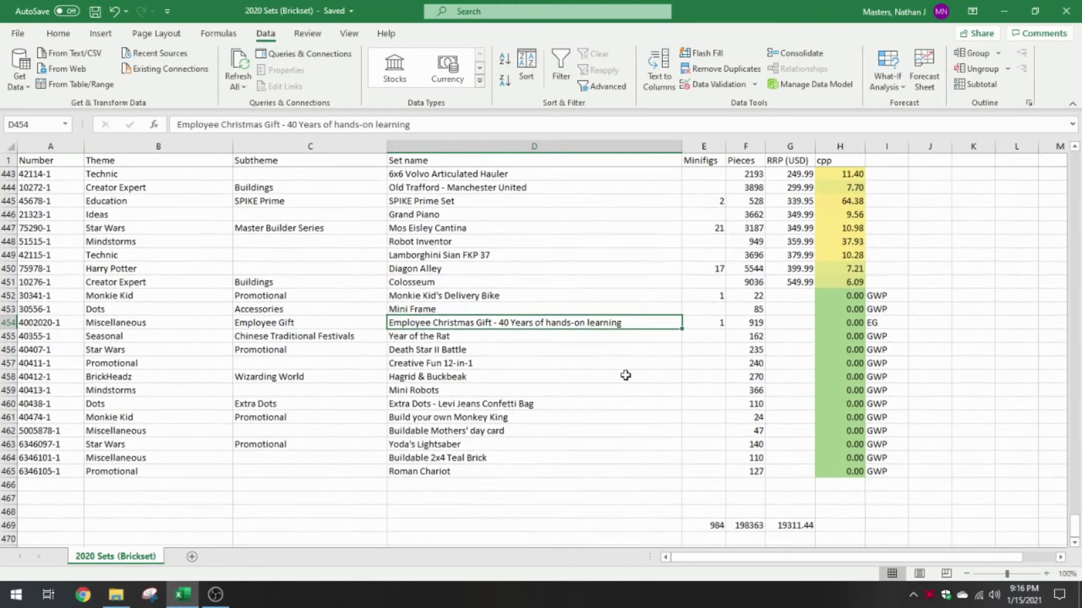
pyautogui.scroll(1, 586, 336)
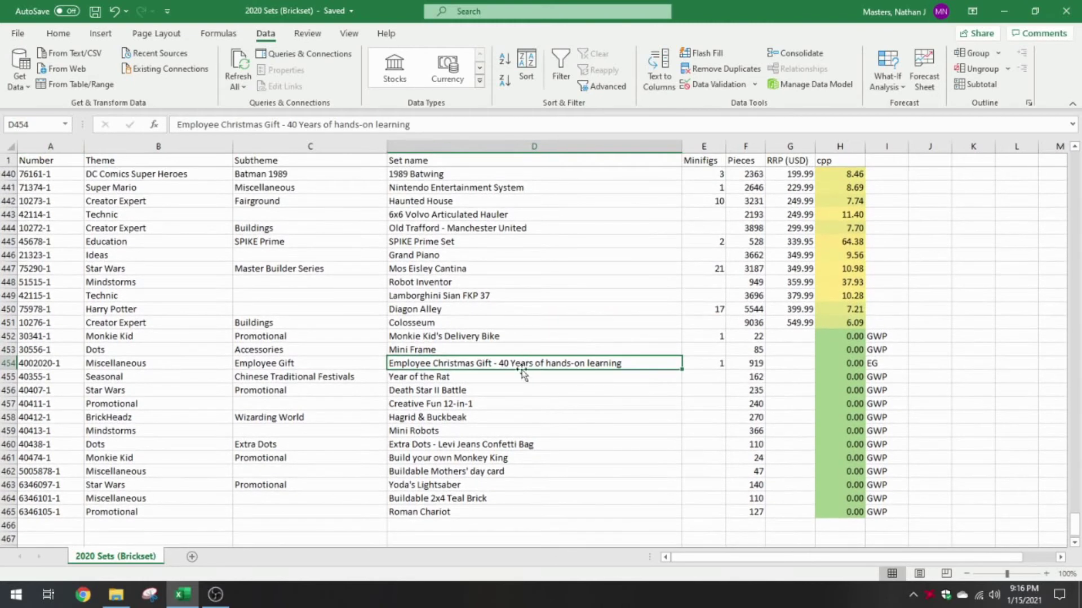
pyautogui.click(740, 367)
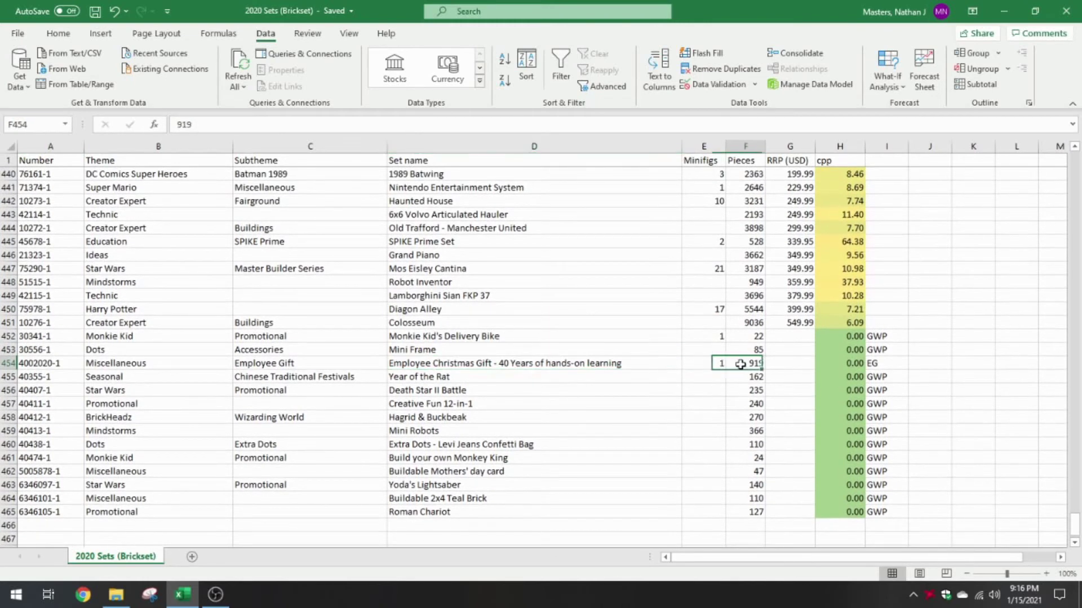
pyautogui.click(795, 367)
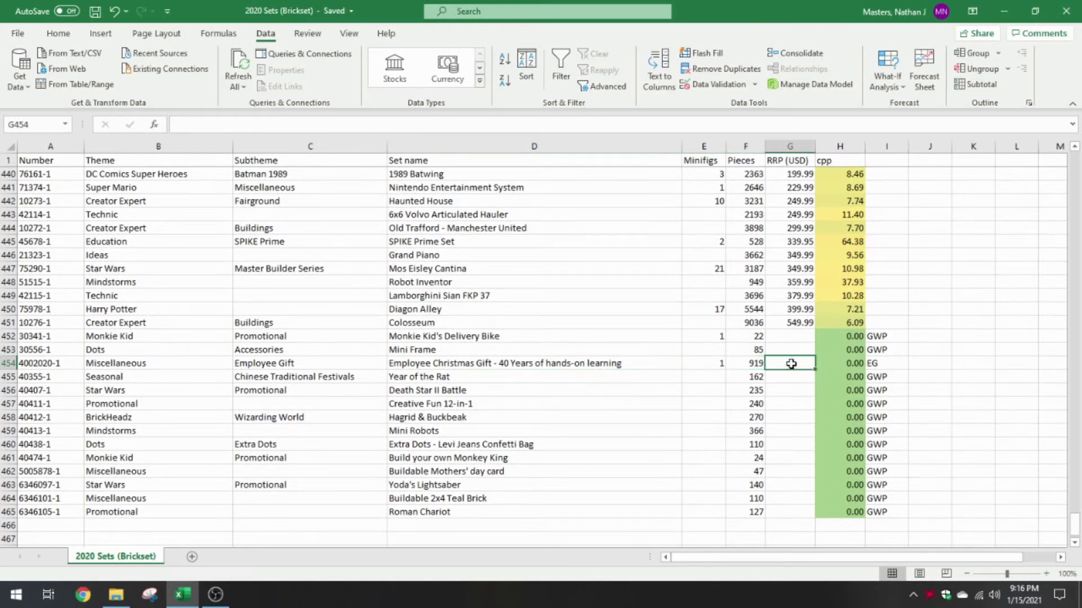
# - Review the giveaway sets' 0.00 cpp values, then return to the top of the sheet
pyautogui.scroll(-2, 799, 367)
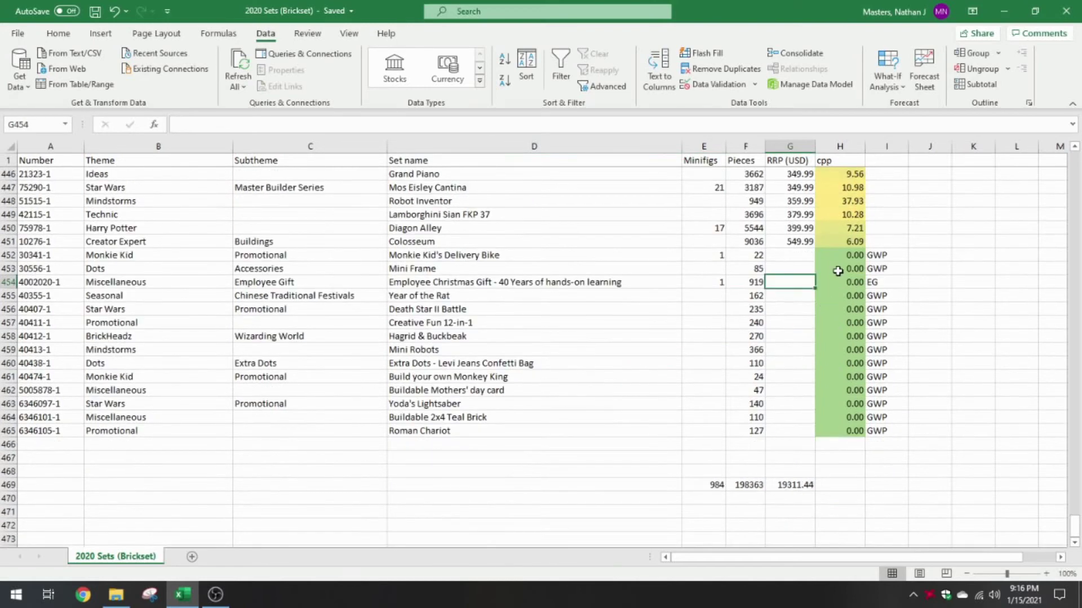
pyautogui.moveTo(832, 255); pyautogui.dragTo(829, 431)
pyautogui.click(788, 255)
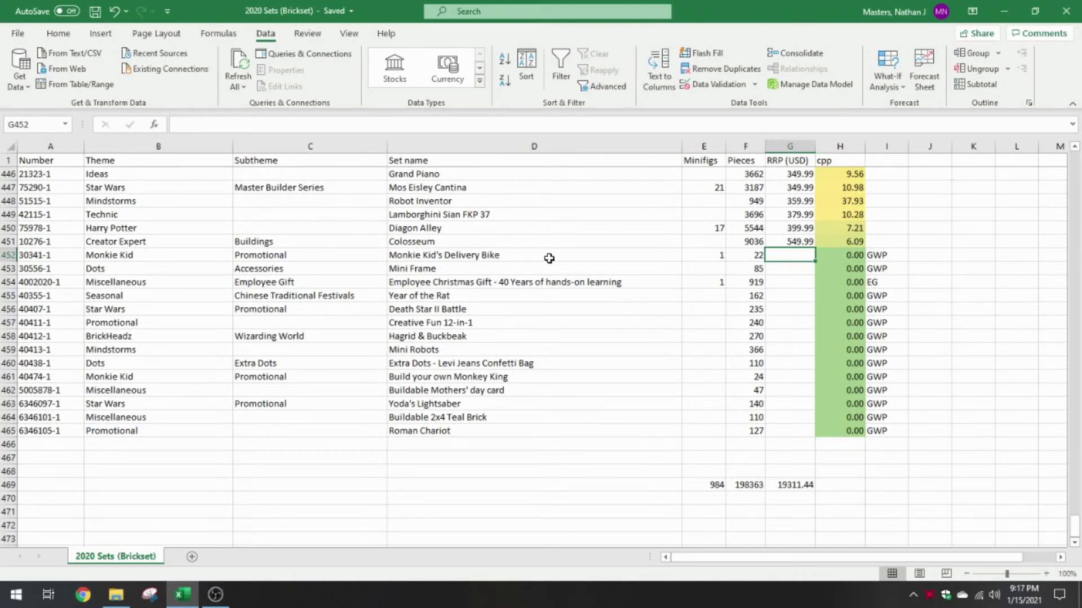
pyautogui.scroll(2, 561, 378)
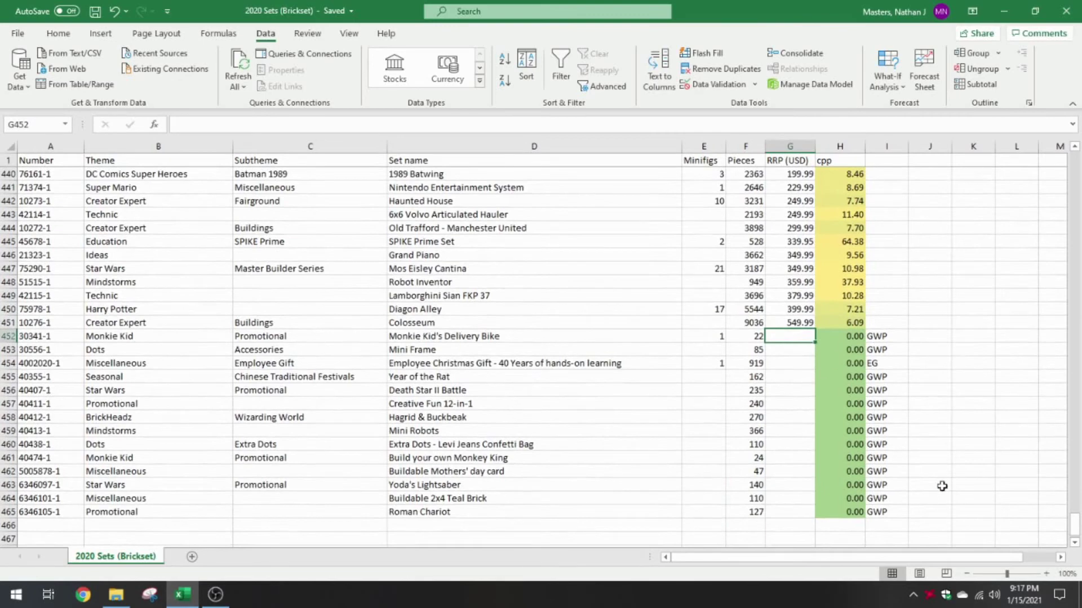
pyautogui.scroll(1, 955, 468)
pyautogui.scroll(-2, 955, 468)
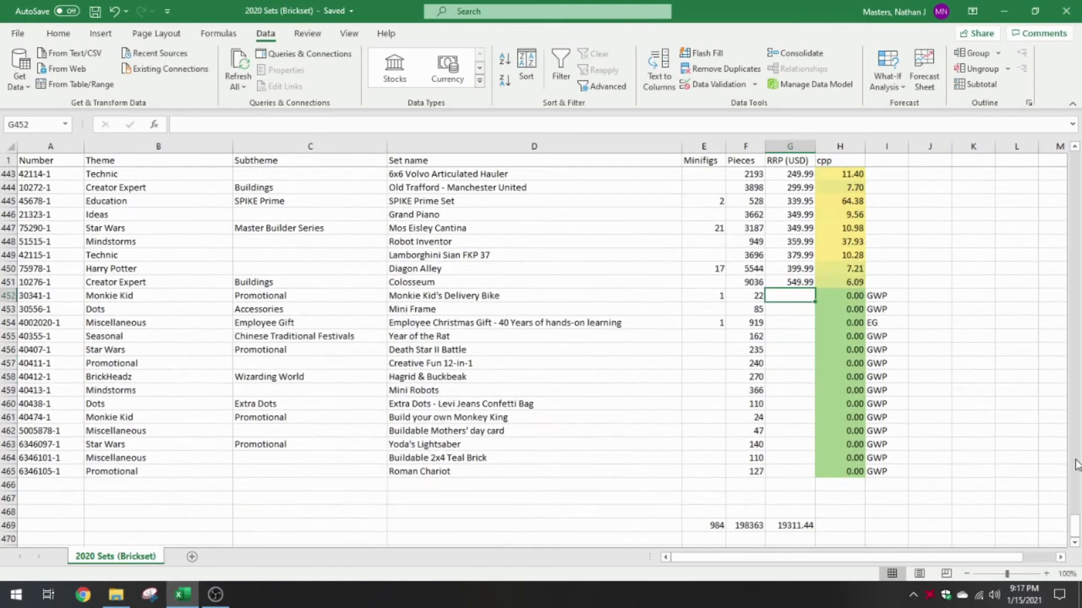
pyautogui.moveTo(1076, 533); pyautogui.dragTo(1079, 160)
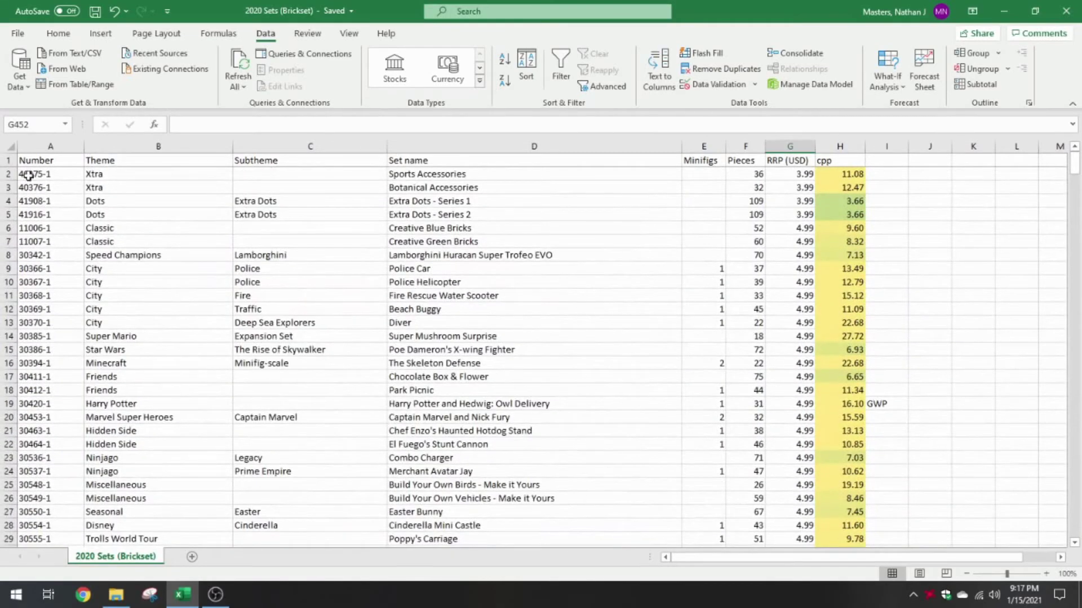
pyautogui.moveTo(38, 173); pyautogui.dragTo(888, 541)
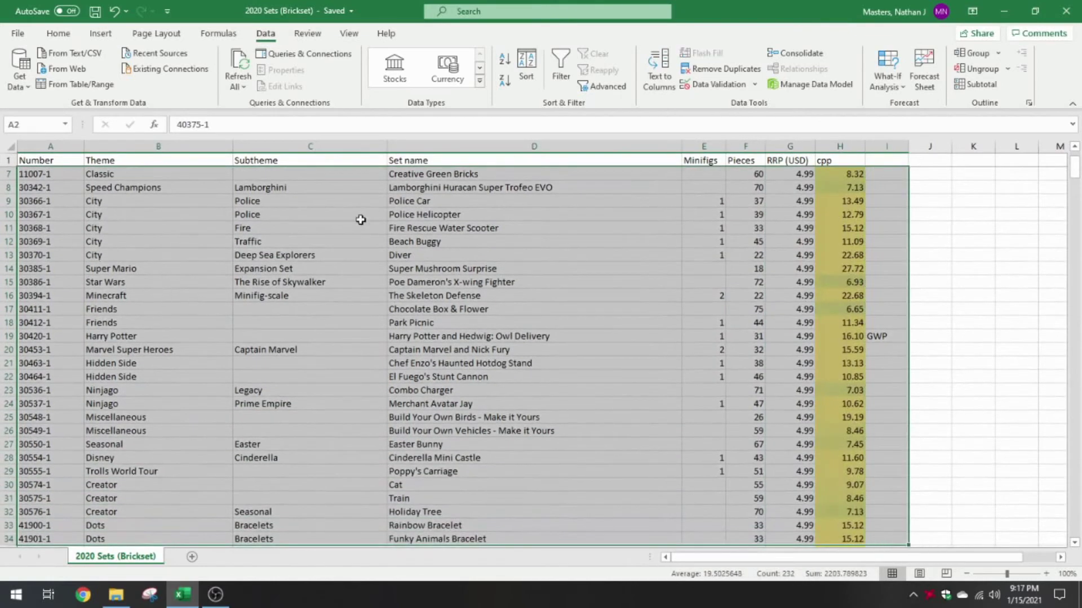
pyautogui.scroll(2, 428, 220)
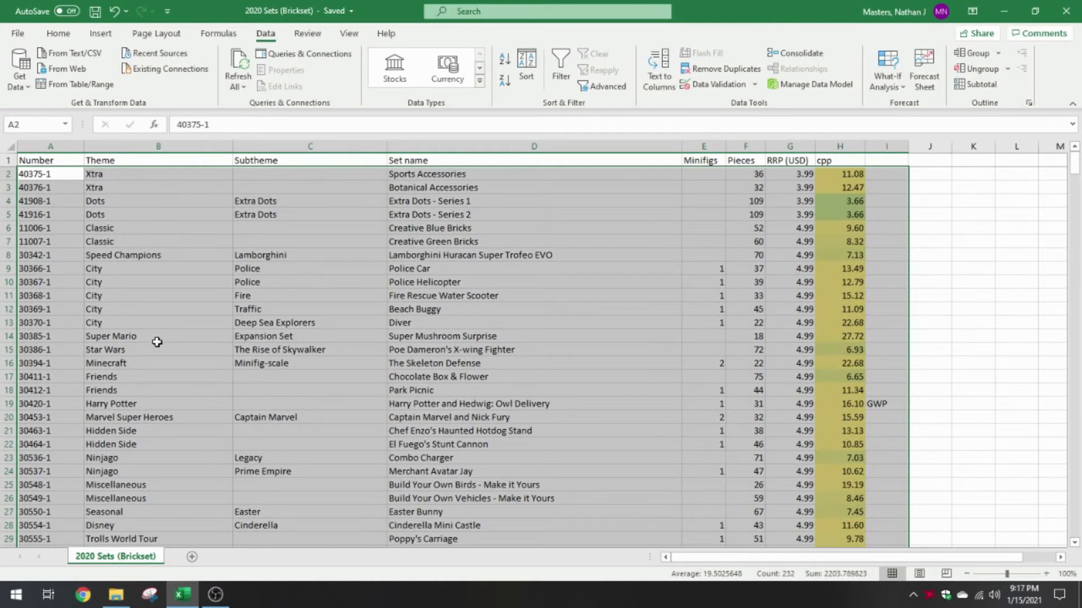
pyautogui.click(147, 267)
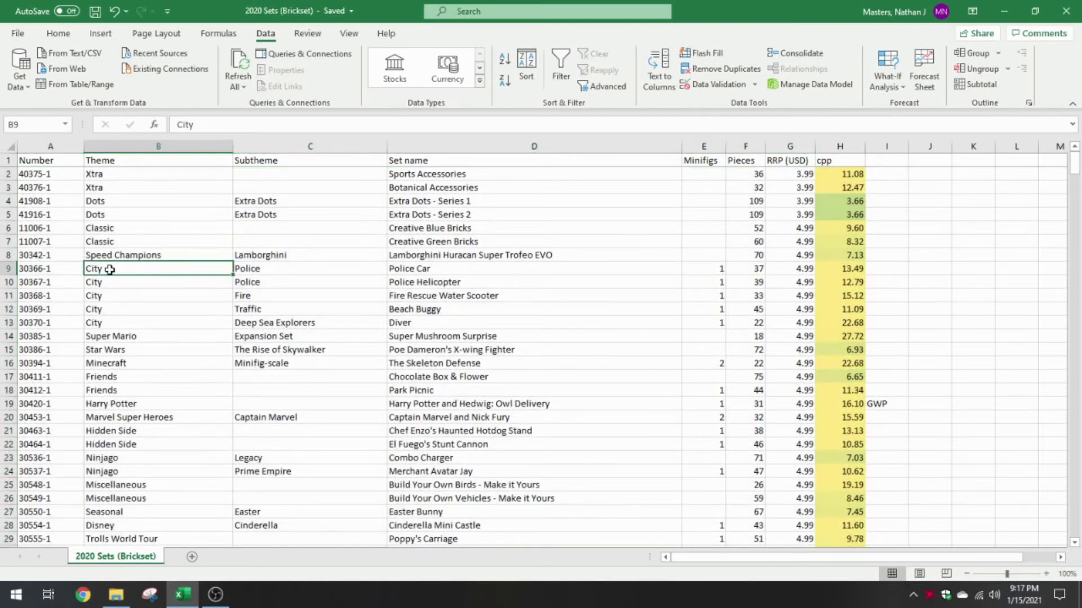
pyautogui.click(154, 406)
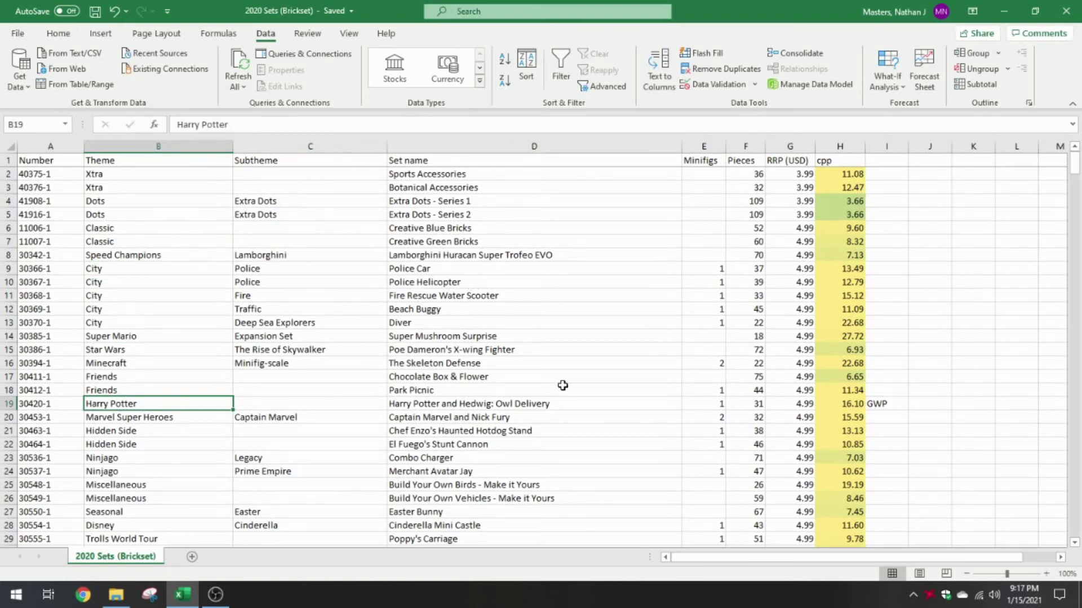
pyautogui.scroll(-3, 569, 372)
pyautogui.scroll(3, 518, 395)
pyautogui.moveTo(1076, 169)
pyautogui.mouseDown()
pyautogui.moveTo(1075, 266)
pyautogui.moveTo(1078, 162)
pyautogui.mouseUp()
pyautogui.scroll(-8, 174, 352)
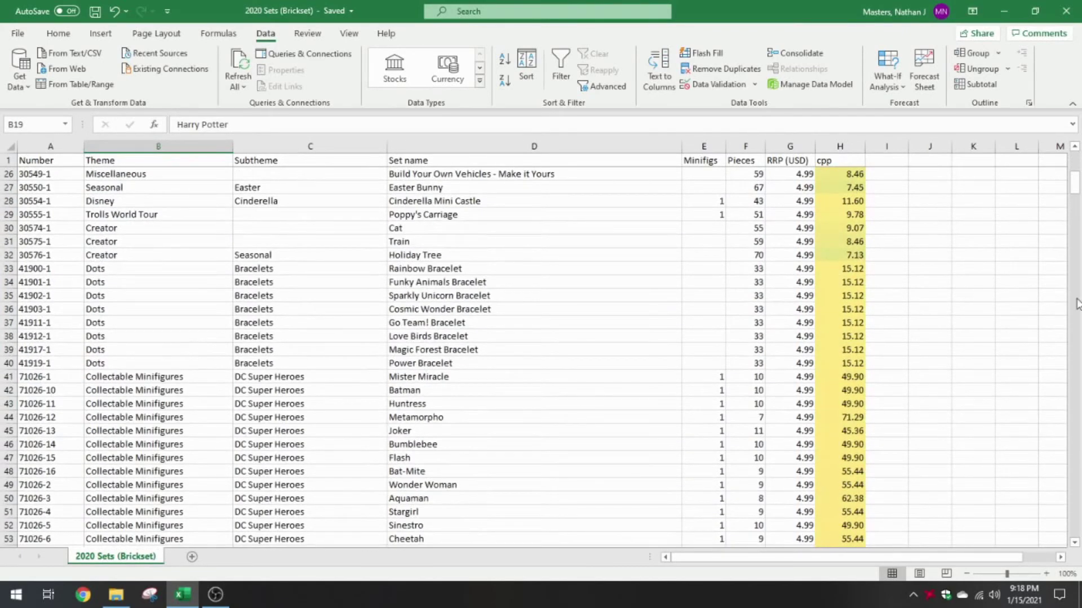
pyautogui.moveTo(1076, 183); pyautogui.dragTo(1076, 289)
pyautogui.click(128, 393)
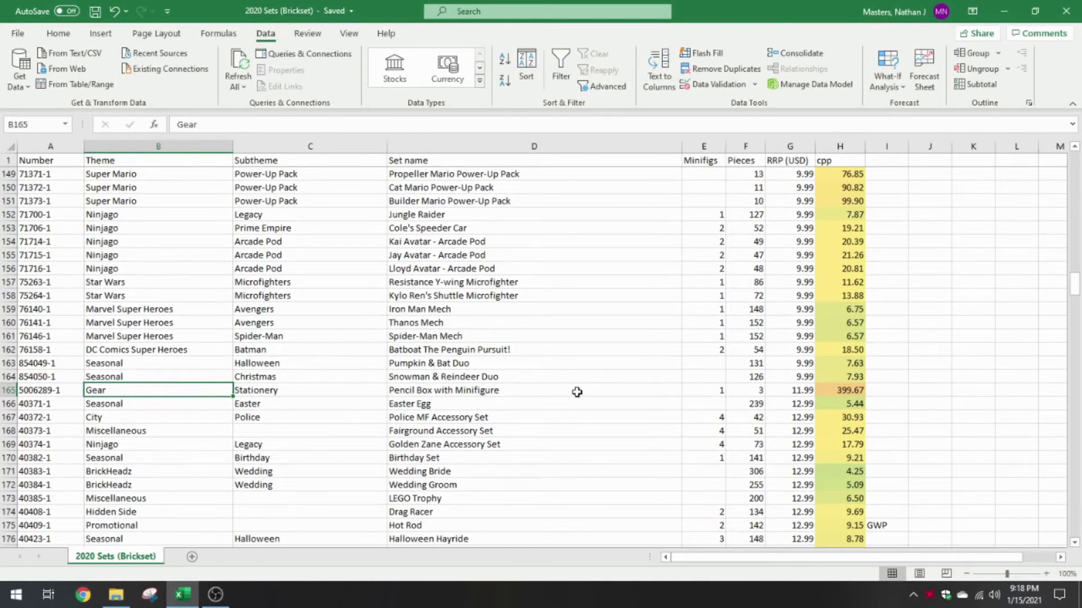
pyautogui.click(707, 393)
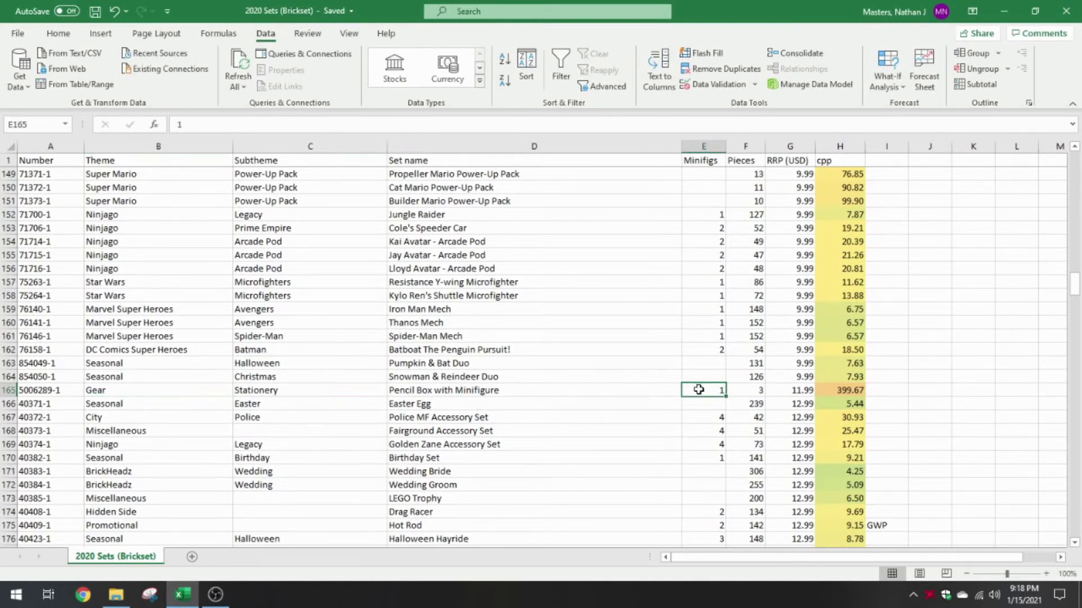
pyautogui.click(744, 390)
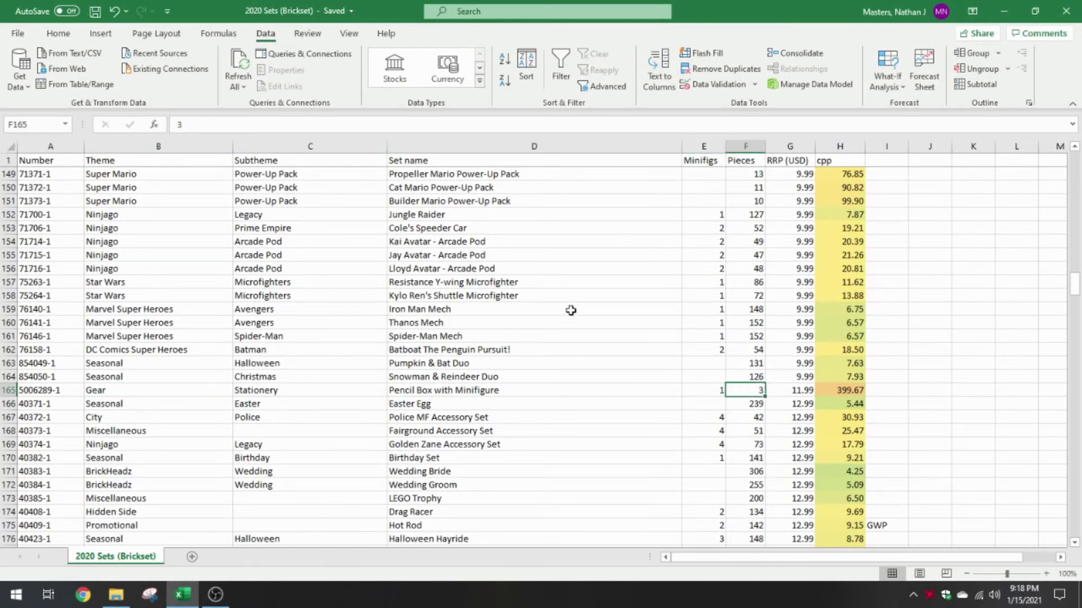
pyautogui.click(716, 390)
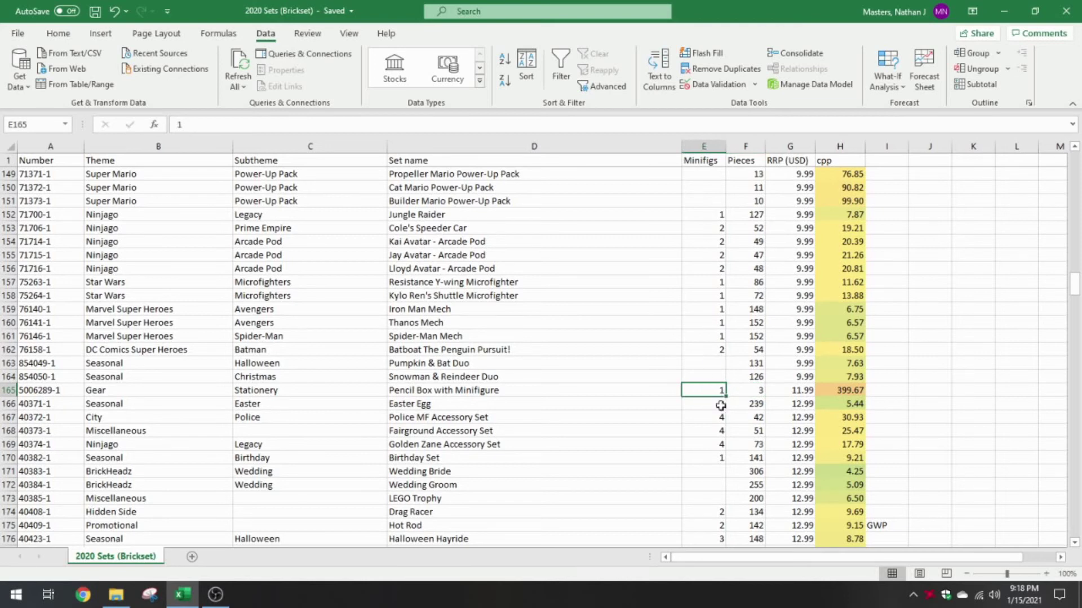
pyautogui.click(751, 391)
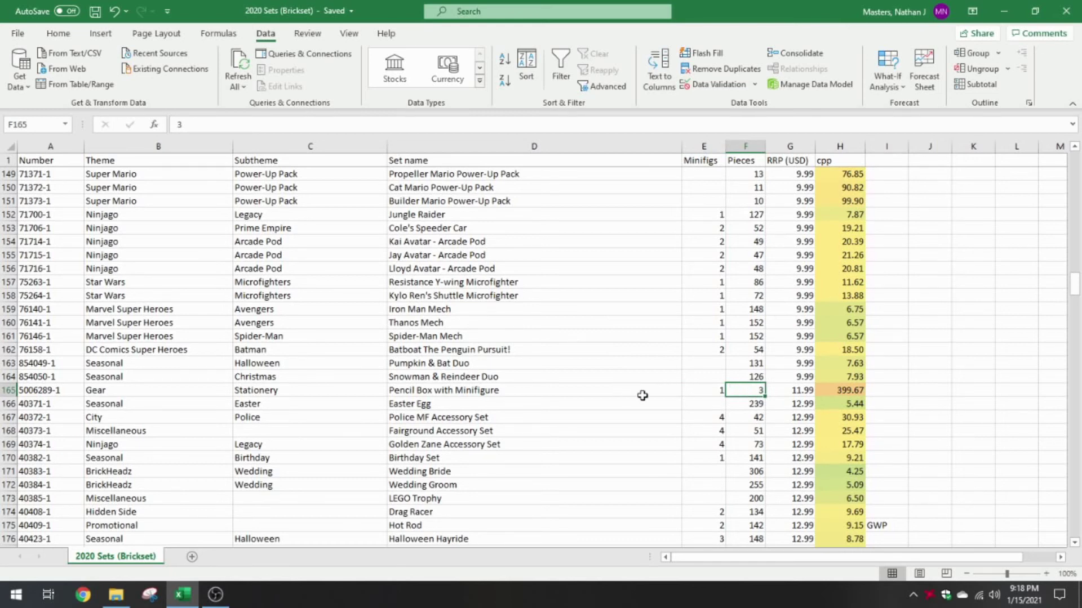
pyautogui.click(643, 393)
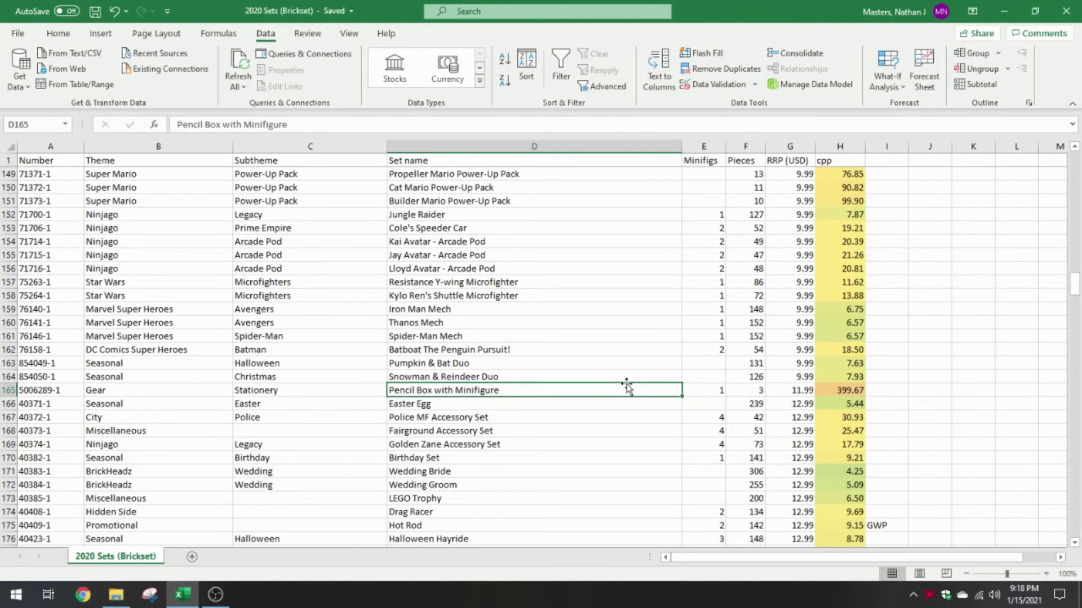
pyautogui.click(751, 393)
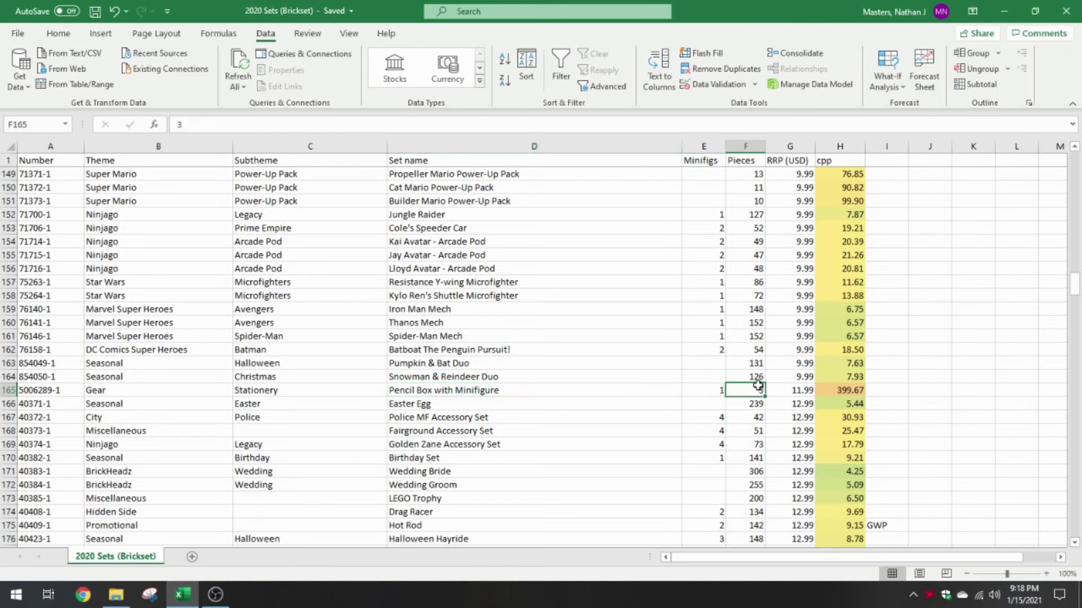
pyautogui.click(834, 391)
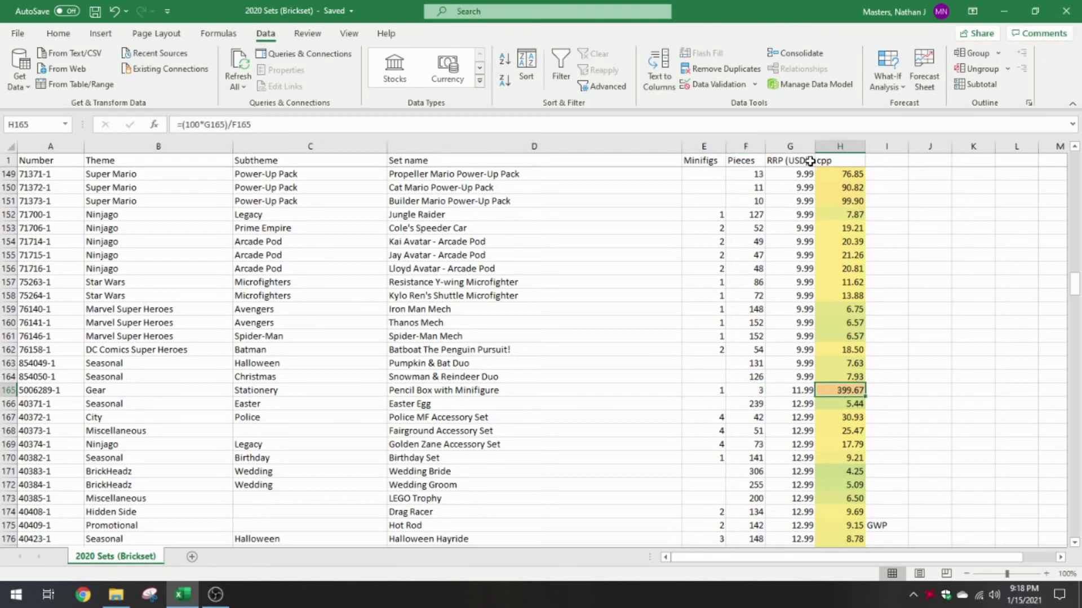
pyautogui.click(787, 393)
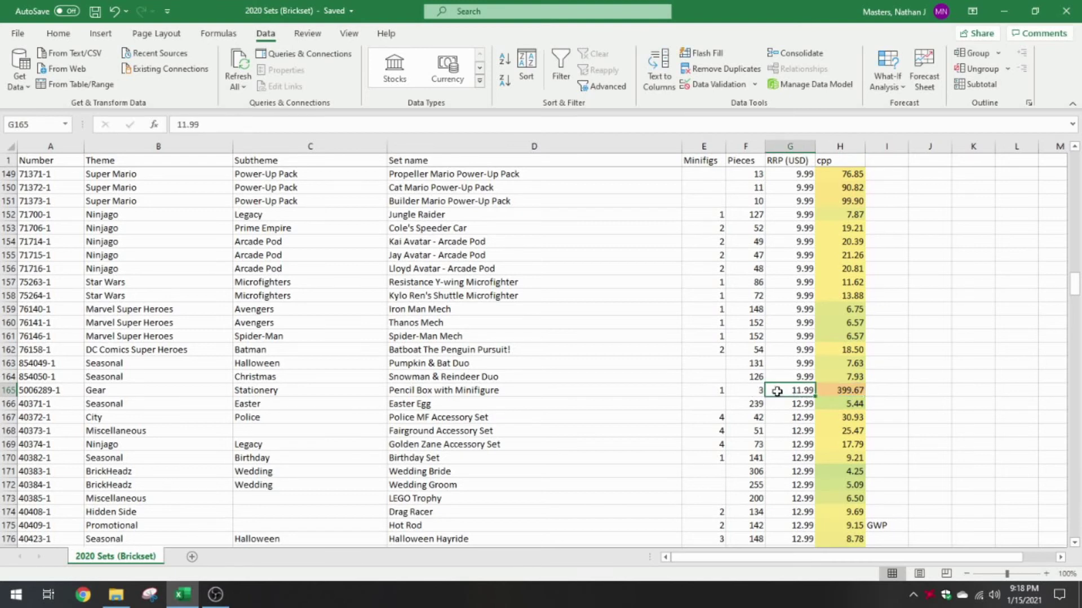
pyautogui.click(509, 390)
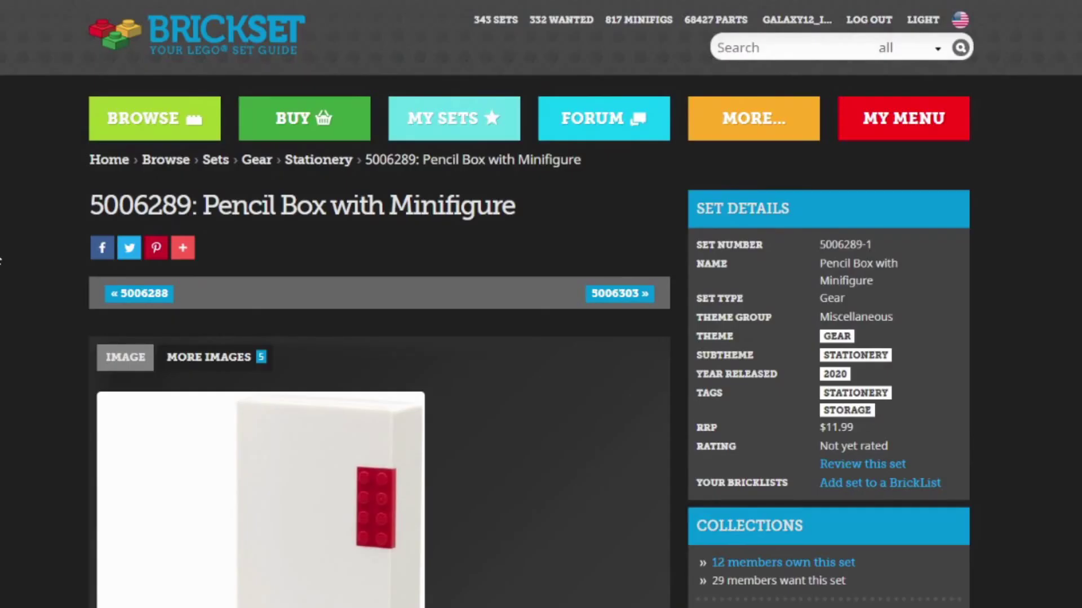
# - Enlarge the Pencil Box with Minifigure photo, zoom in closely, then zoom back out
pyautogui.scroll(-7, 0, 261)
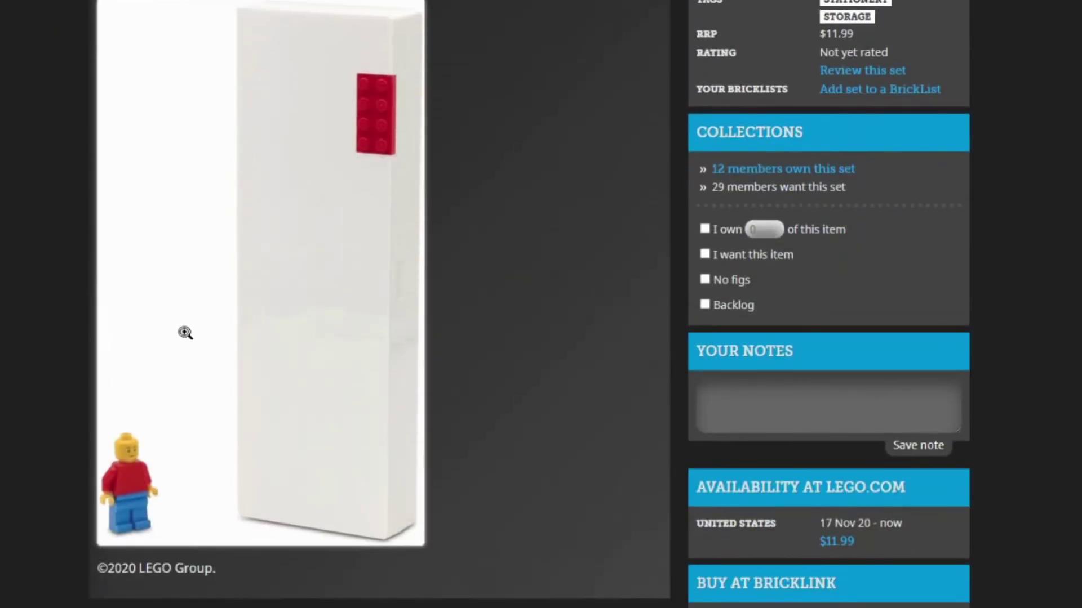
pyautogui.click(222, 355)
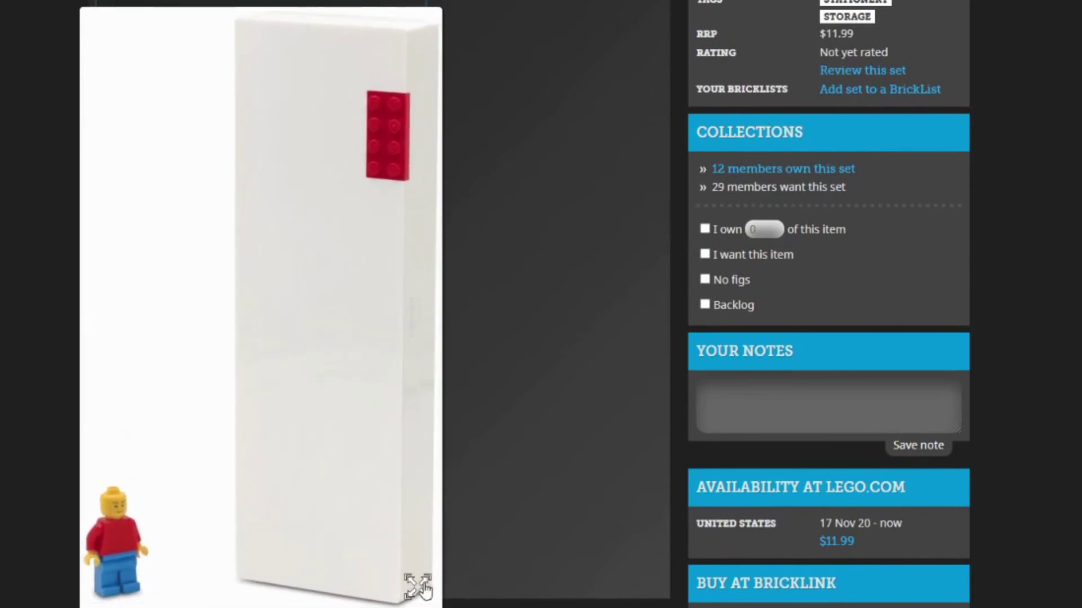
pyautogui.click(302, 510)
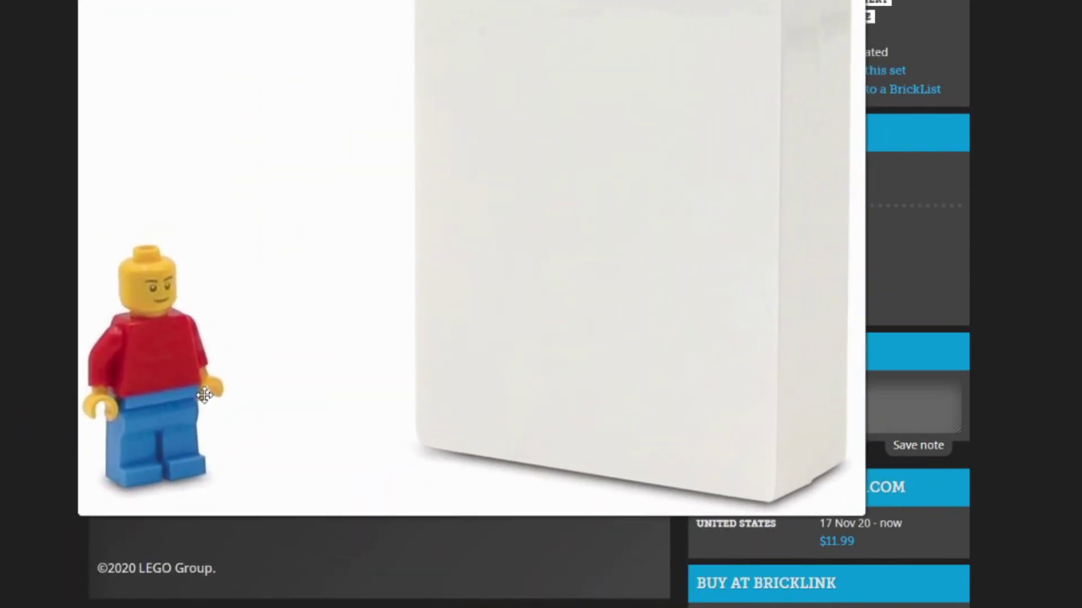
pyautogui.click(286, 268)
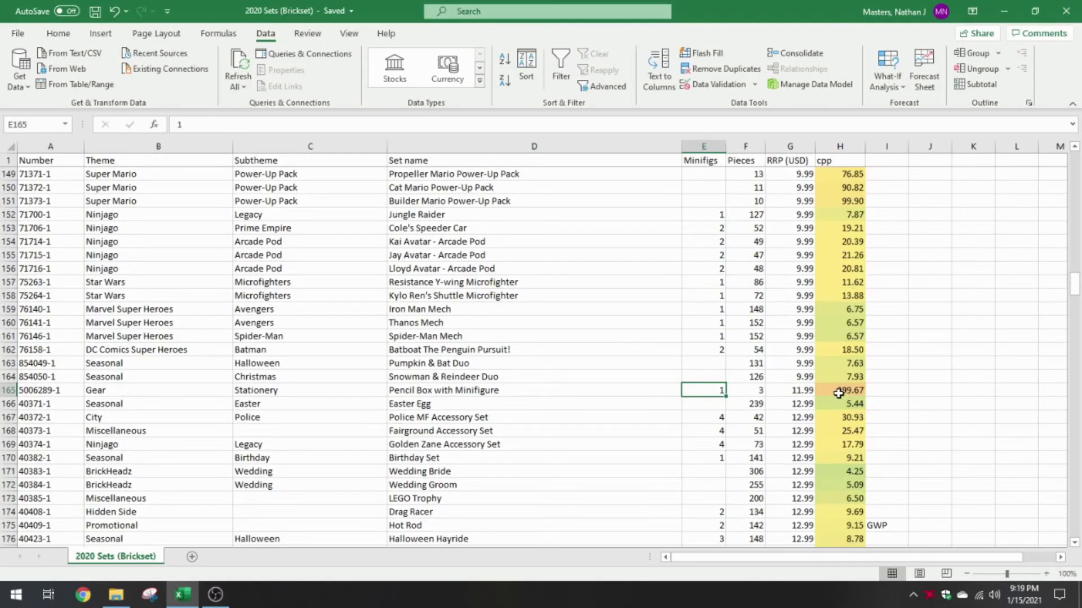
# - Re-check the 399.67 cents-per-piece value and the LEGO Trophy row near the list's end
pyautogui.click(833, 391)
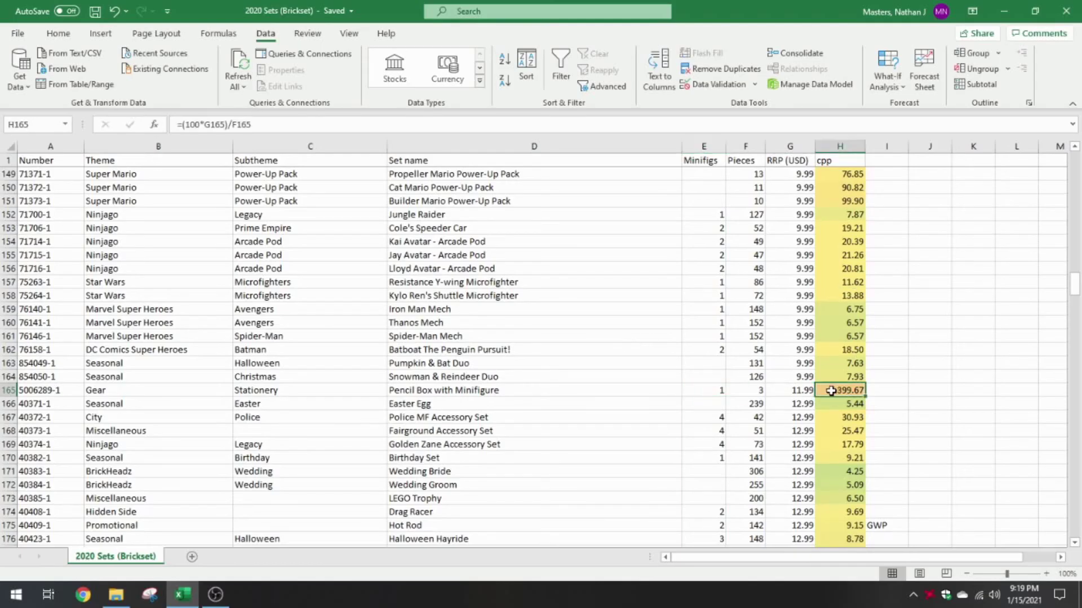
pyautogui.scroll(-2, 562, 349)
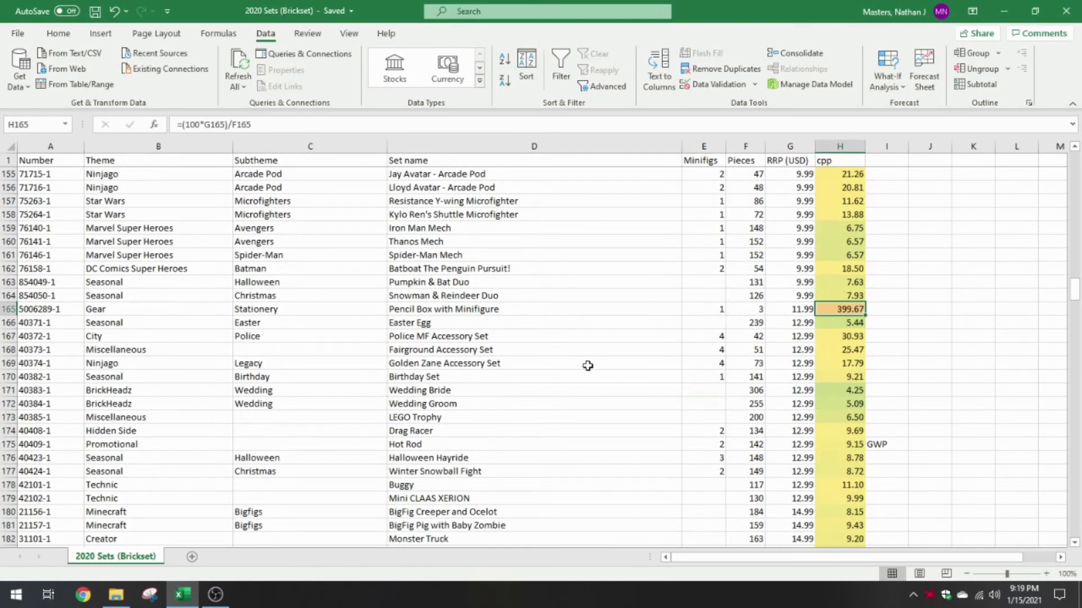
pyautogui.click(565, 414)
pyautogui.scroll(-2, 562, 415)
pyautogui.scroll(14, 965, 411)
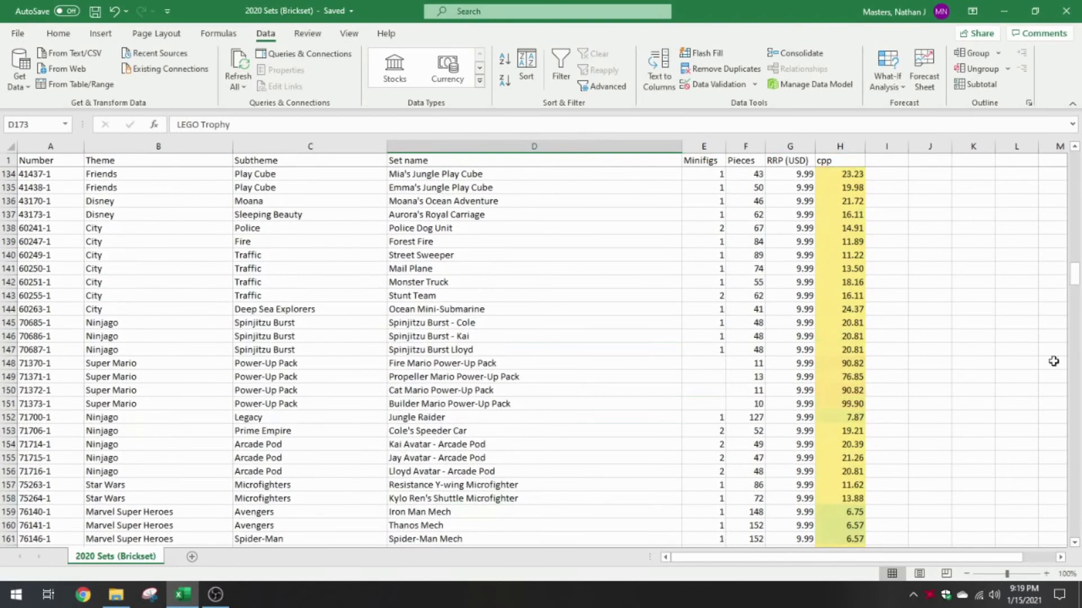
# - Scroll to the top and check the blank subthemes of Chocolate Box & Flower, Park Picnic and Super Mushroom Surprise
pyautogui.moveTo(1075, 262); pyautogui.dragTo(1075, 162)
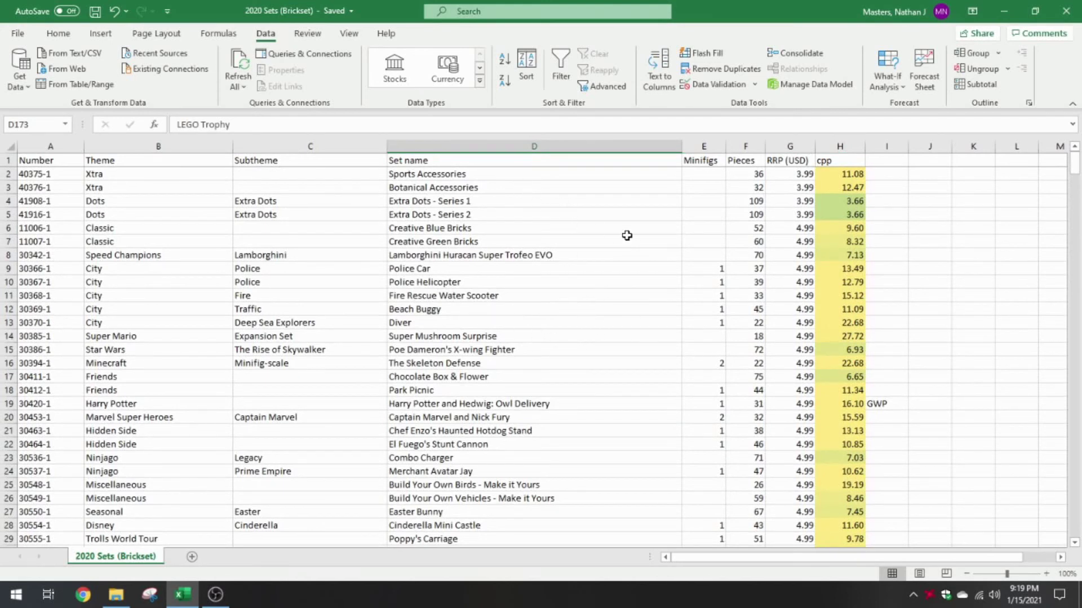
pyautogui.click(265, 378)
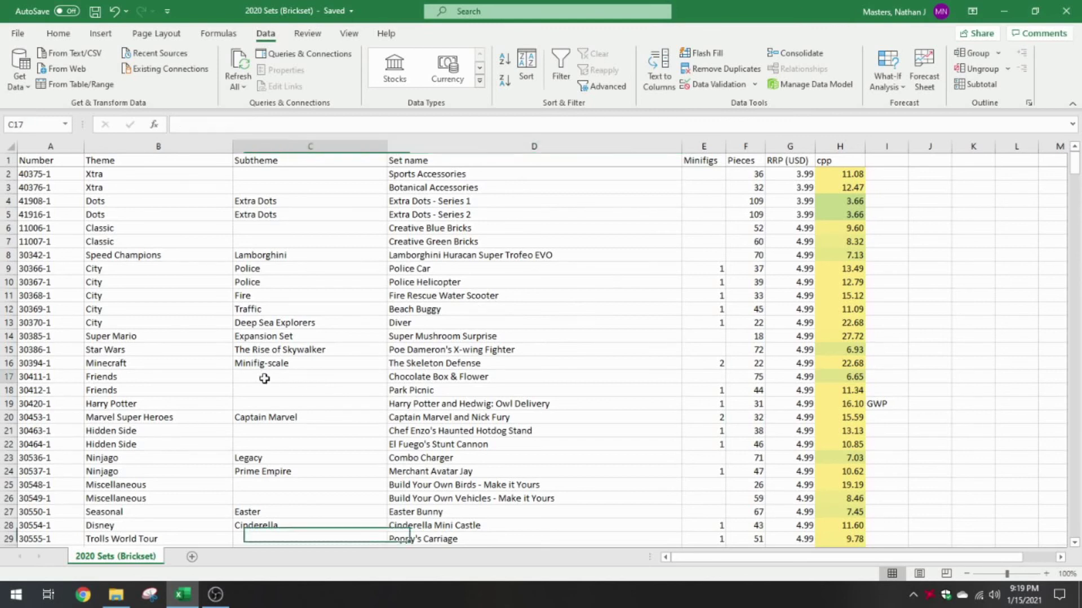
pyautogui.click(313, 395)
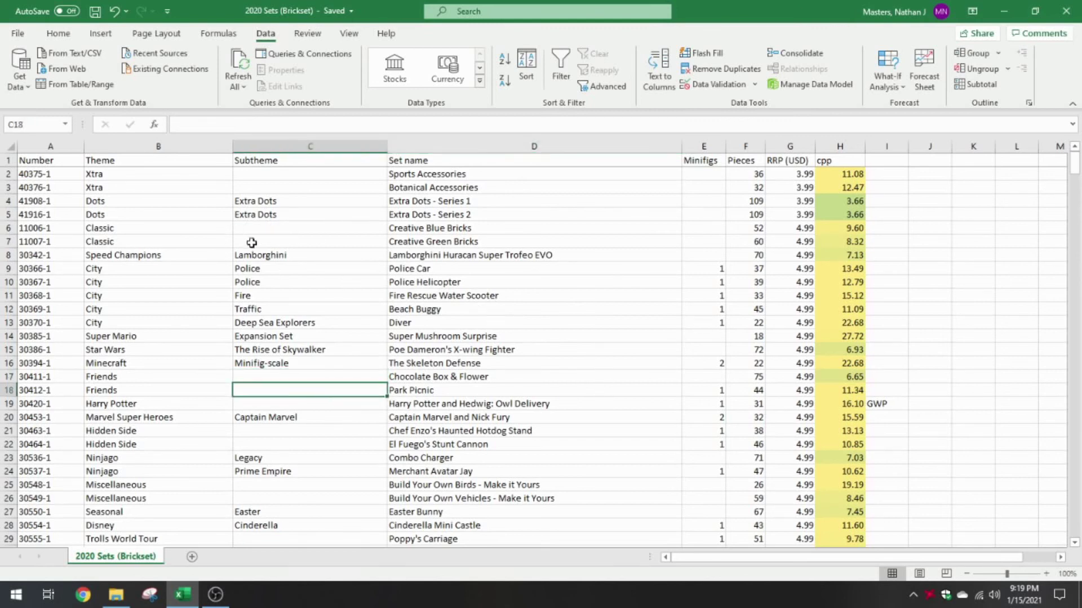
pyautogui.scroll(-3, 592, 310)
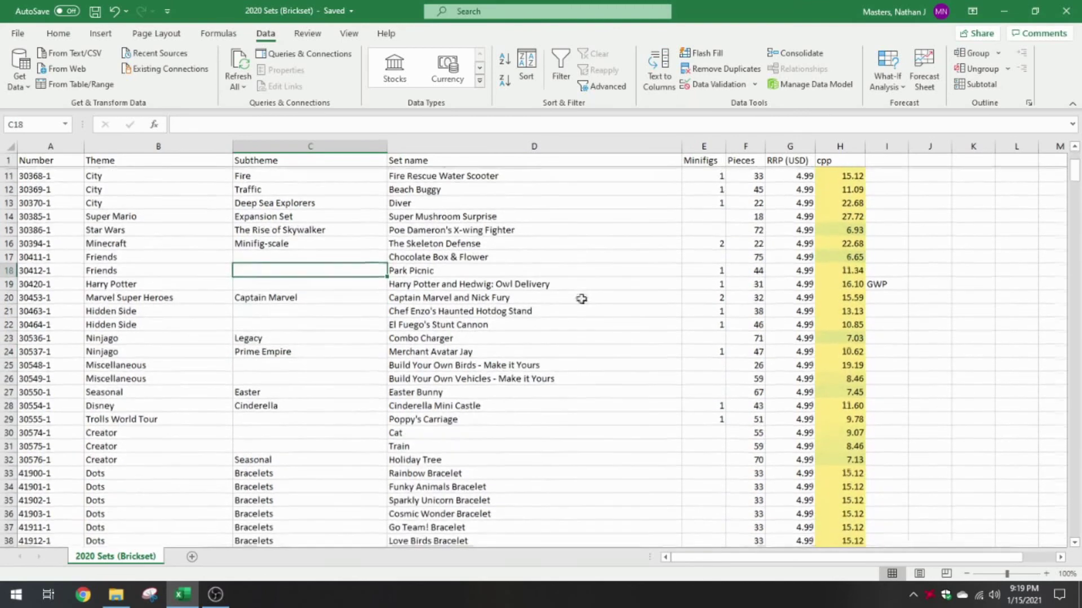
pyautogui.scroll(3, 591, 310)
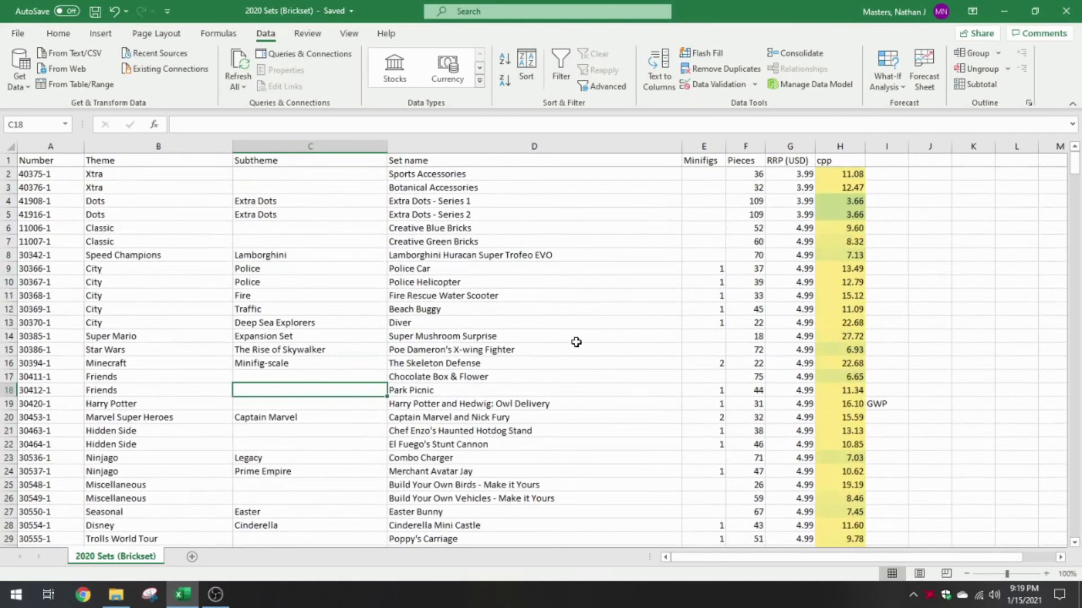
pyautogui.click(576, 341)
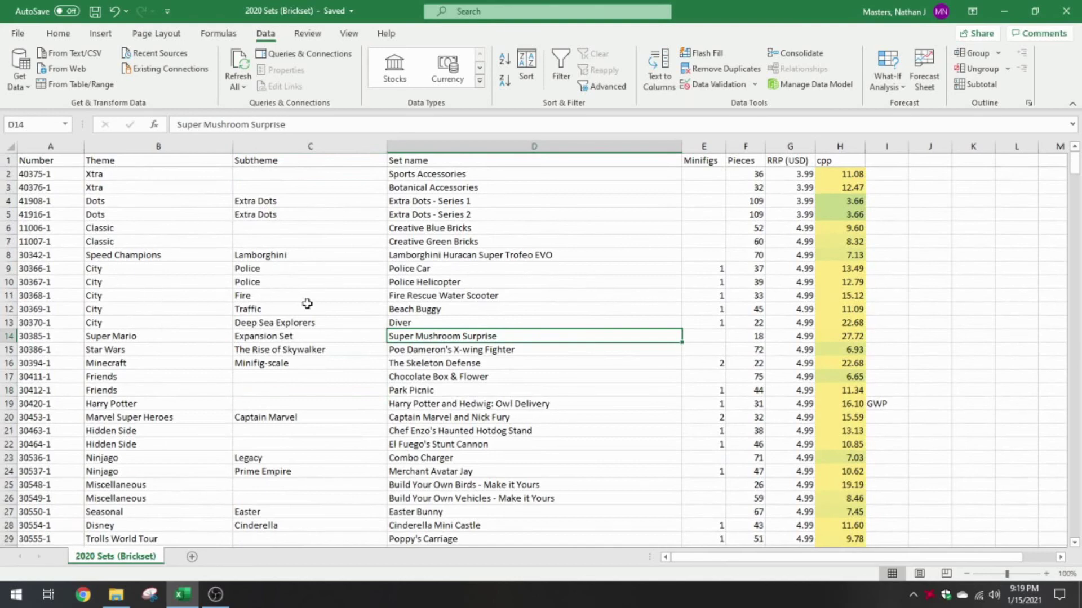
pyautogui.scroll(-2, 676, 271)
pyautogui.scroll(2, 632, 298)
pyautogui.moveTo(1077, 164)
pyautogui.mouseDown()
pyautogui.moveTo(1078, 189)
pyautogui.moveTo(1078, 164)
pyautogui.mouseUp()
pyautogui.moveTo(517, 200); pyautogui.dragTo(544, 210)
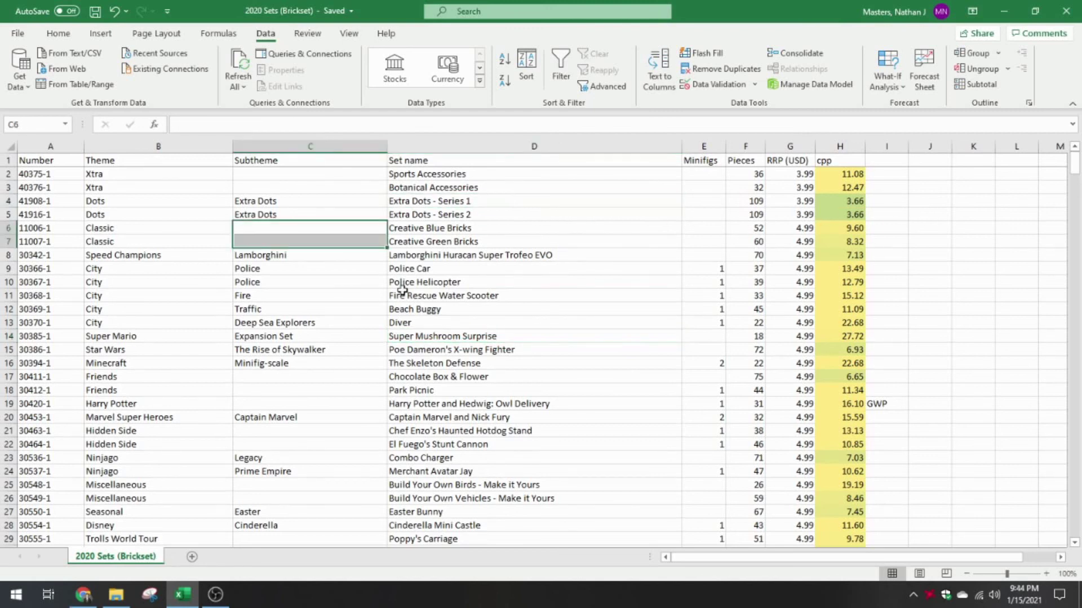
pyautogui.moveTo(291, 175); pyautogui.dragTo(289, 188)
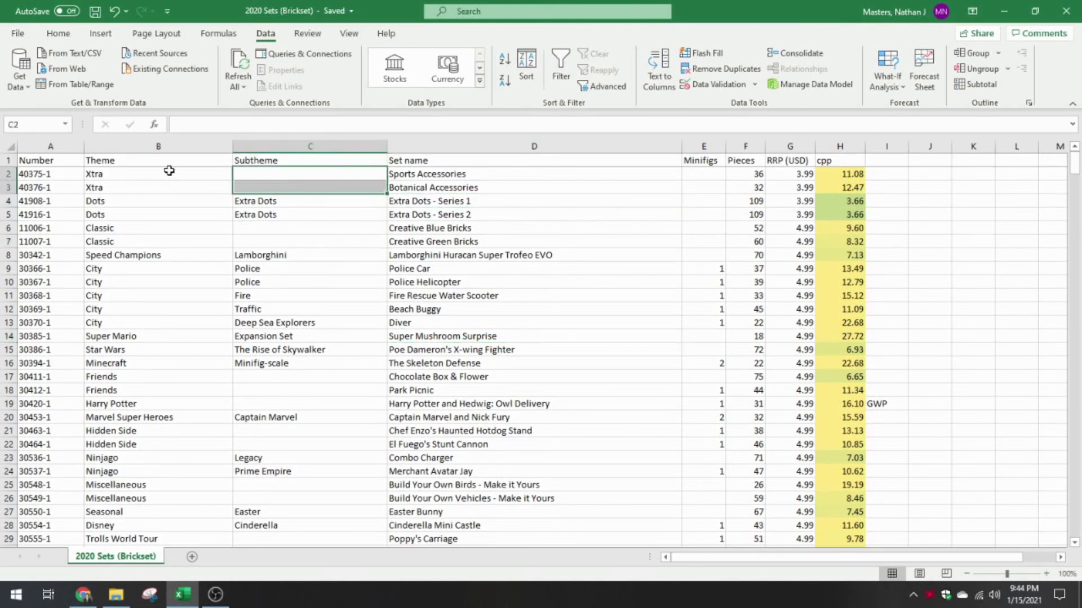
pyautogui.click(709, 187)
pyautogui.click(705, 176)
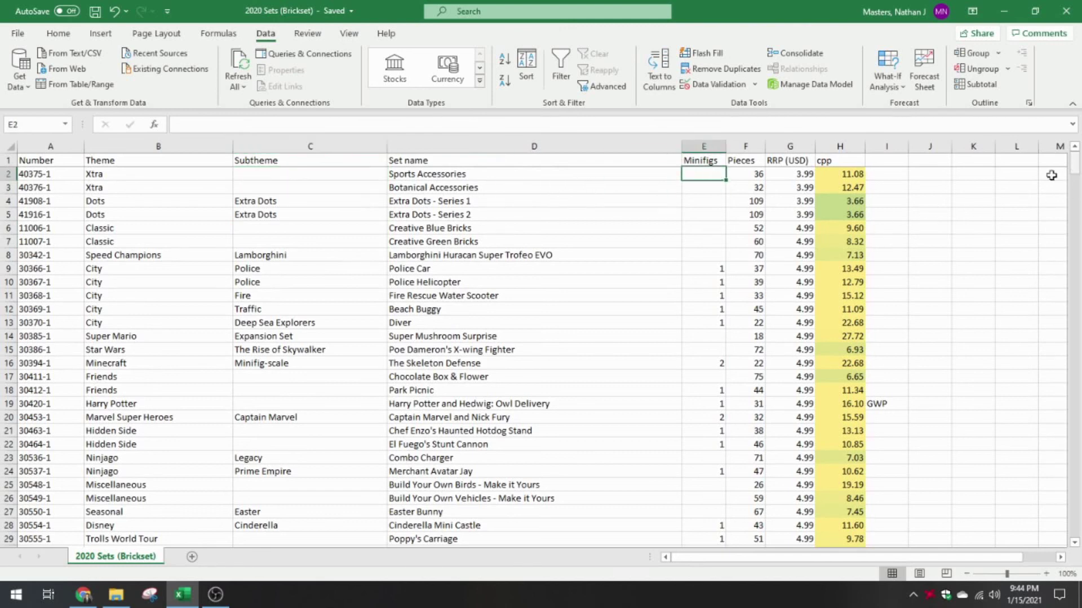
pyautogui.moveTo(925, 174); pyautogui.dragTo(896, 185)
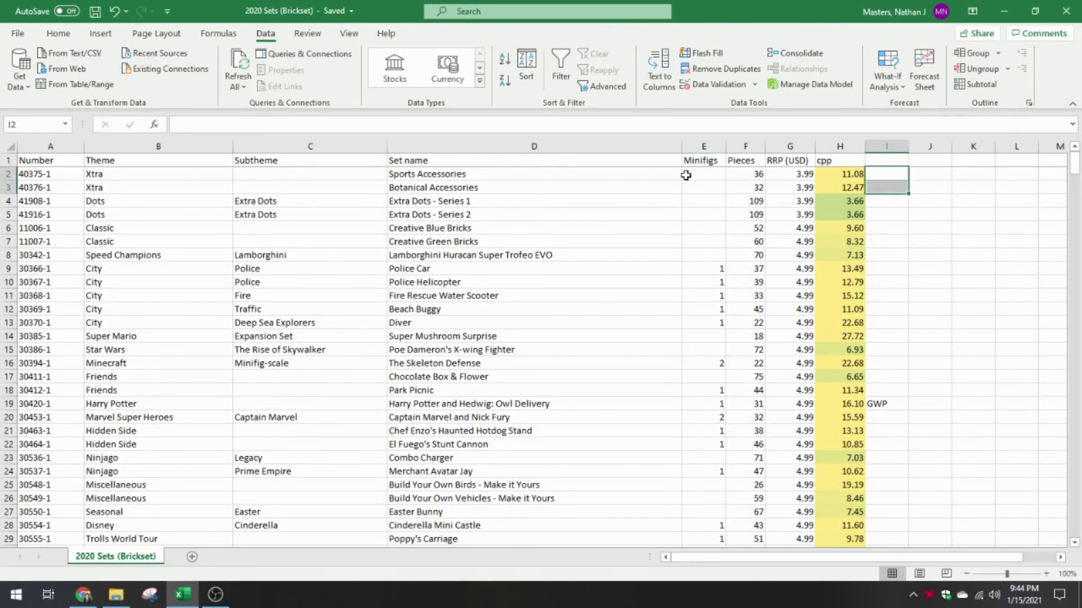
pyautogui.moveTo(686, 175); pyautogui.dragTo(693, 259)
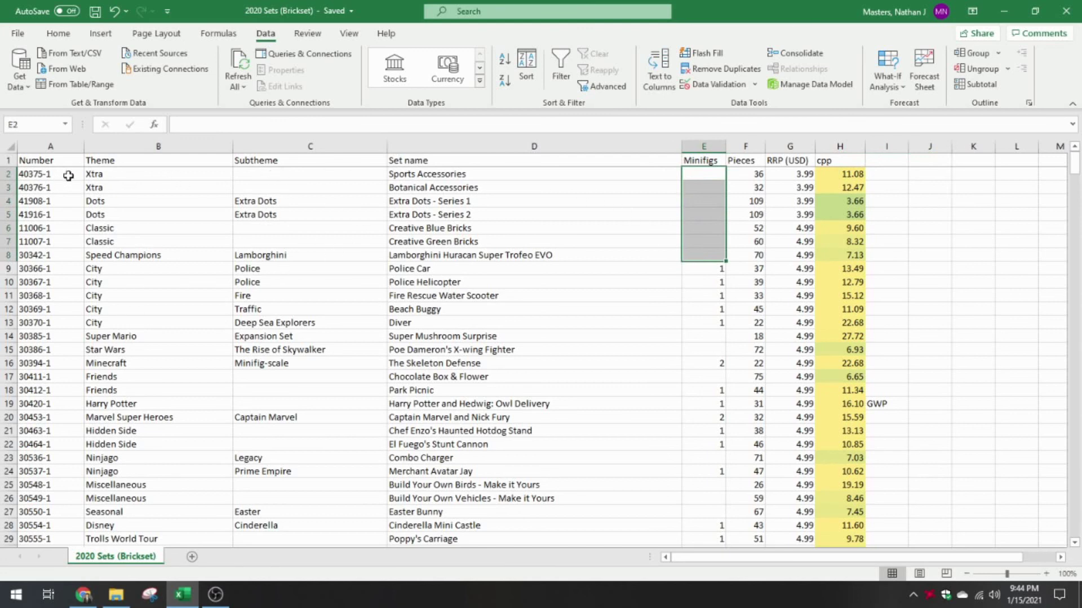
pyautogui.moveTo(68, 175); pyautogui.dragTo(895, 424)
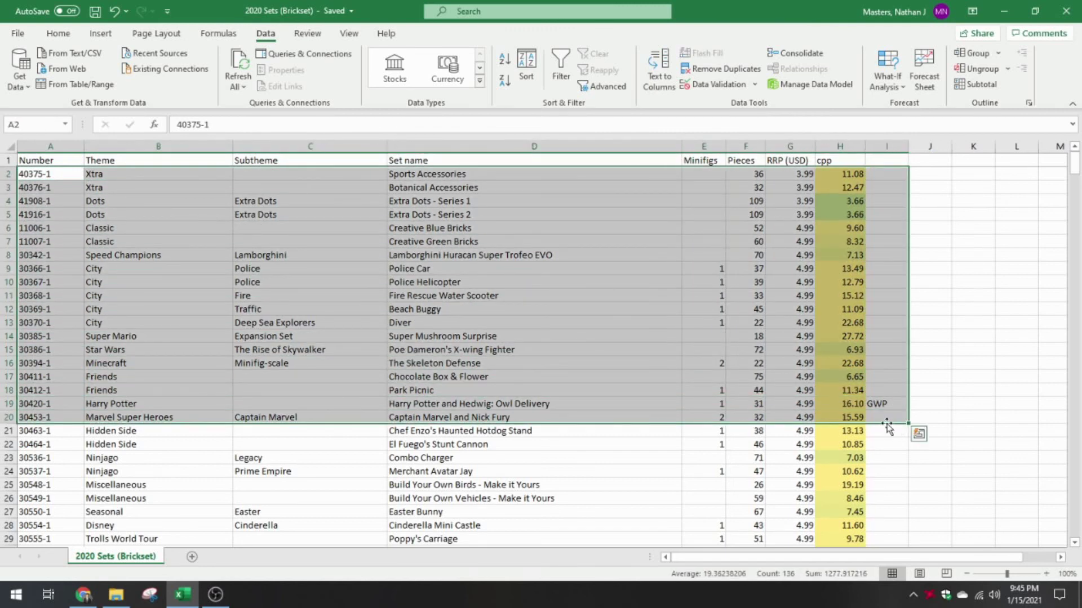
pyautogui.click(192, 191)
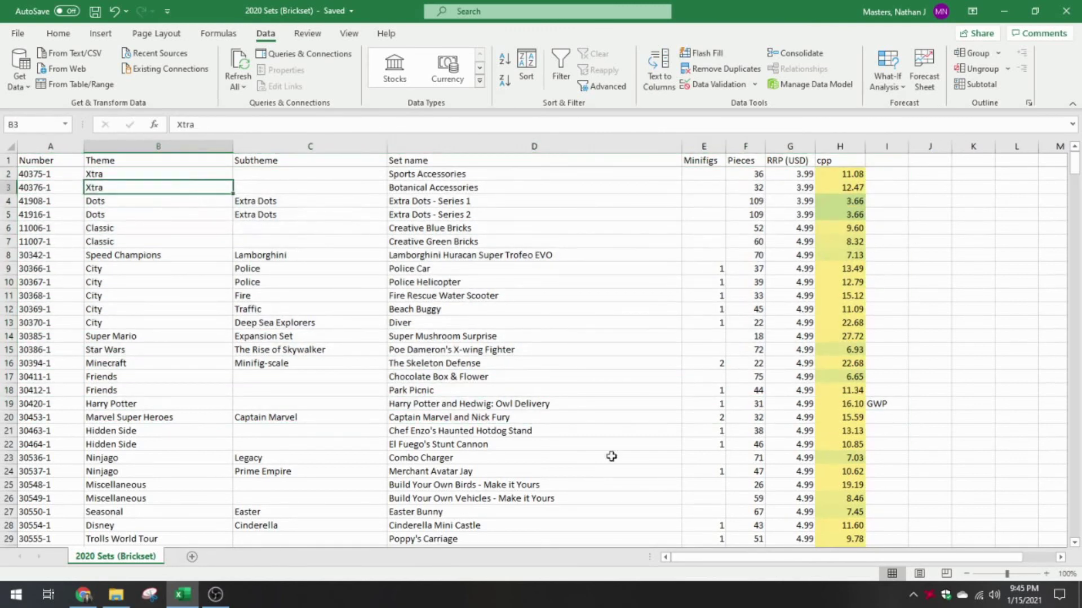
pyautogui.click(255, 172)
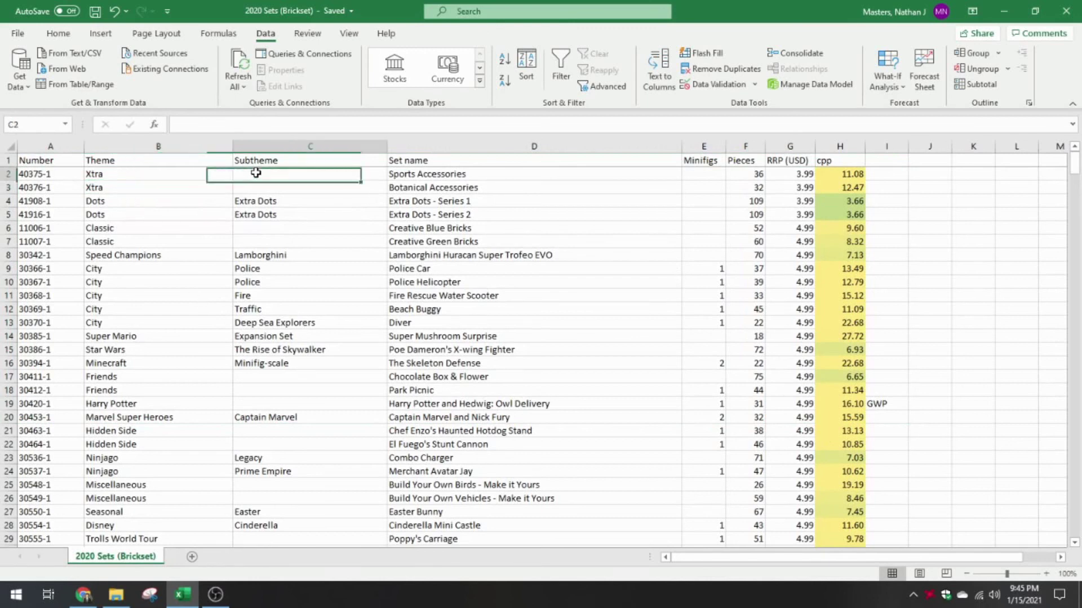